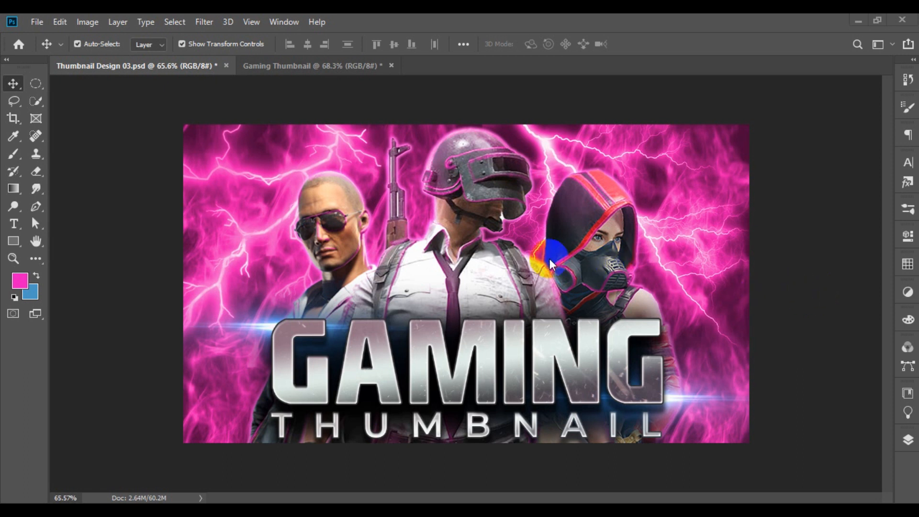
# Step: Switch to File Explorer and look through the character, effect, lightning and brush files in the Gaming Thumbnail All Resourse folder
pyautogui.scroll(1, 486, 254)
pyautogui.click(570, 510)
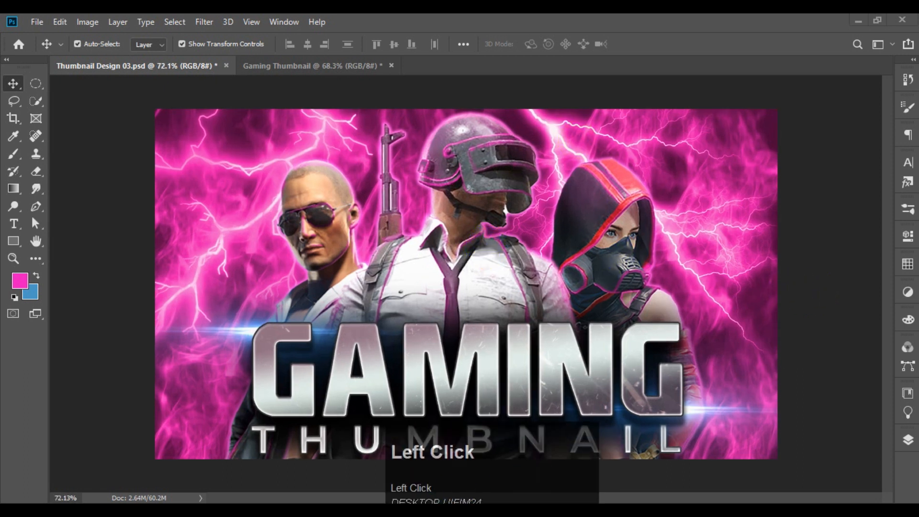
pyautogui.click(161, 185)
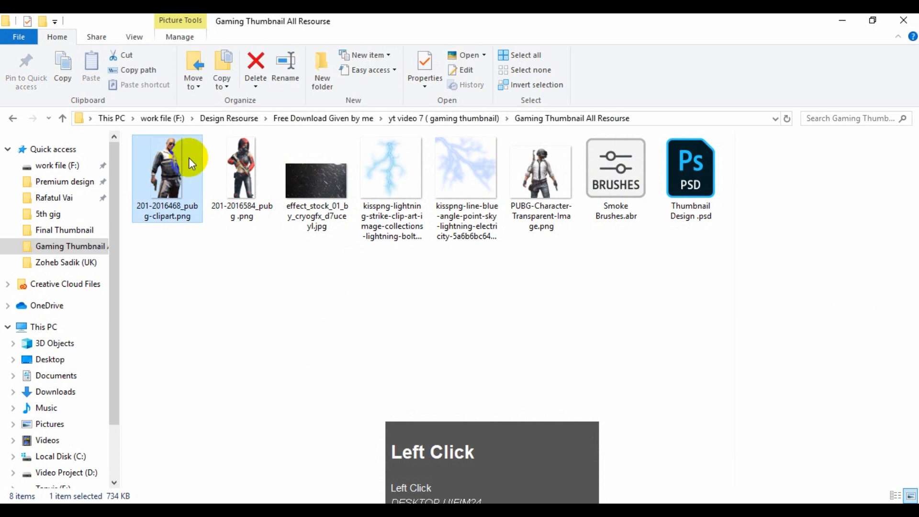
pyautogui.click(317, 191)
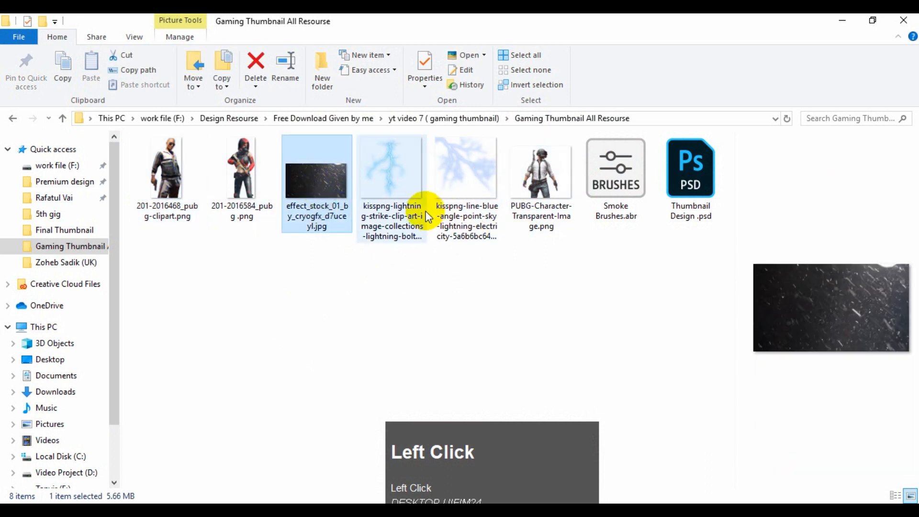
pyautogui.moveTo(471, 268); pyautogui.dragTo(392, 197)
pyautogui.click(585, 185)
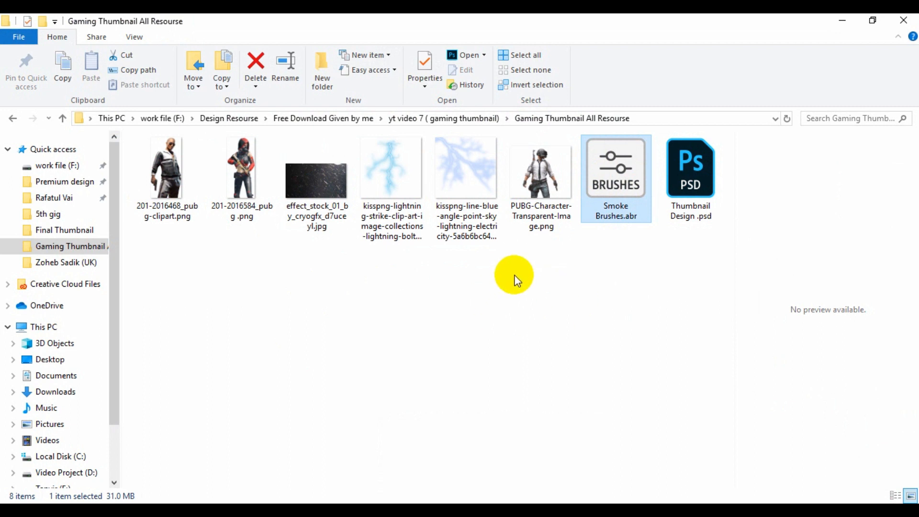
# Step: Return to Photoshop and examine each of the three character layers in the Gaming Thumbnail document
pyautogui.click(390, 510)
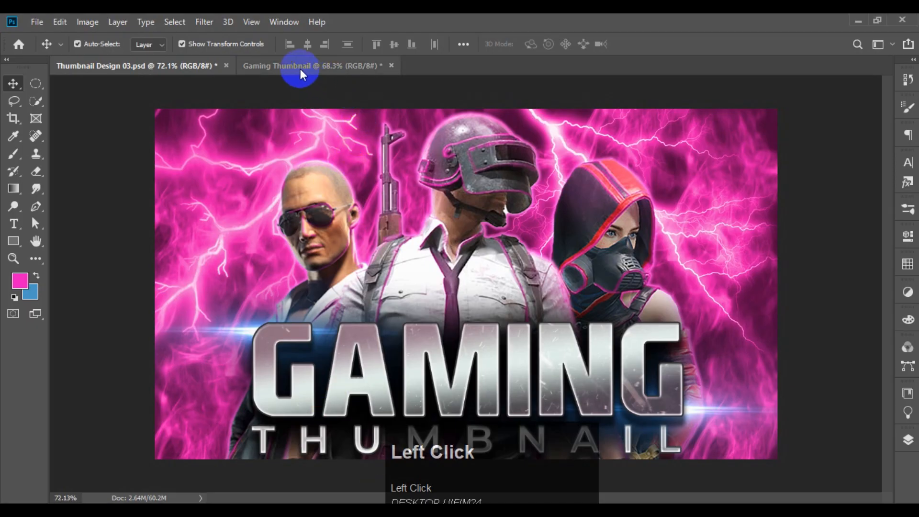
pyautogui.click(301, 67)
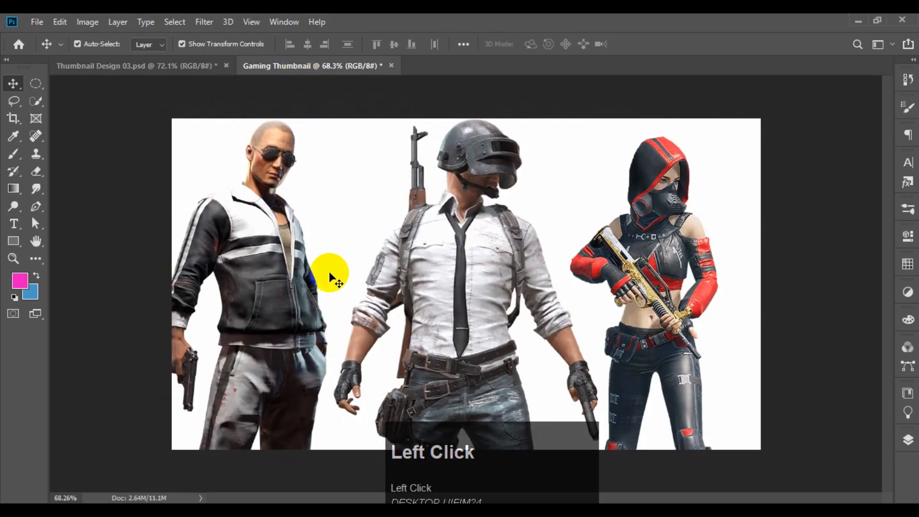
pyautogui.click(266, 285)
pyautogui.click(484, 267)
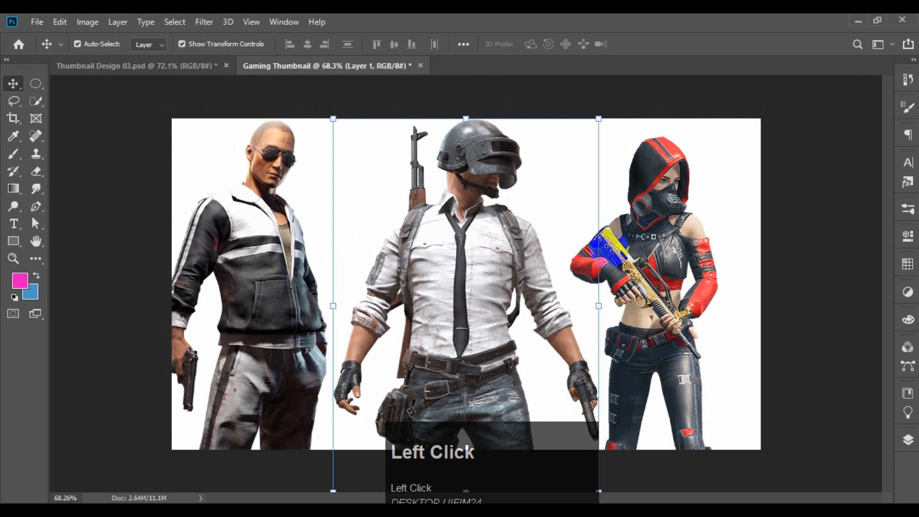
pyautogui.click(651, 270)
# Step: Group the three character layers together and name the group Model
pyautogui.click(480, 287)
pyautogui.keyDown('shift'); pyautogui.click(248, 287); pyautogui.keyUp('shift')
pyautogui.keyDown('shift'); pyautogui.click(595, 283); pyautogui.keyUp('shift')
pyautogui.click(907, 440)
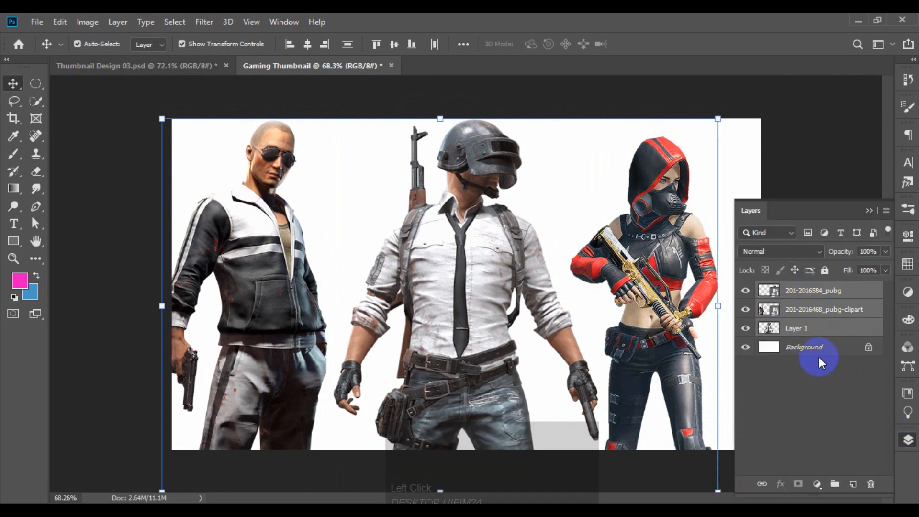
pyautogui.press('ctrl')
pyautogui.hotkey('ctrl', 'g')
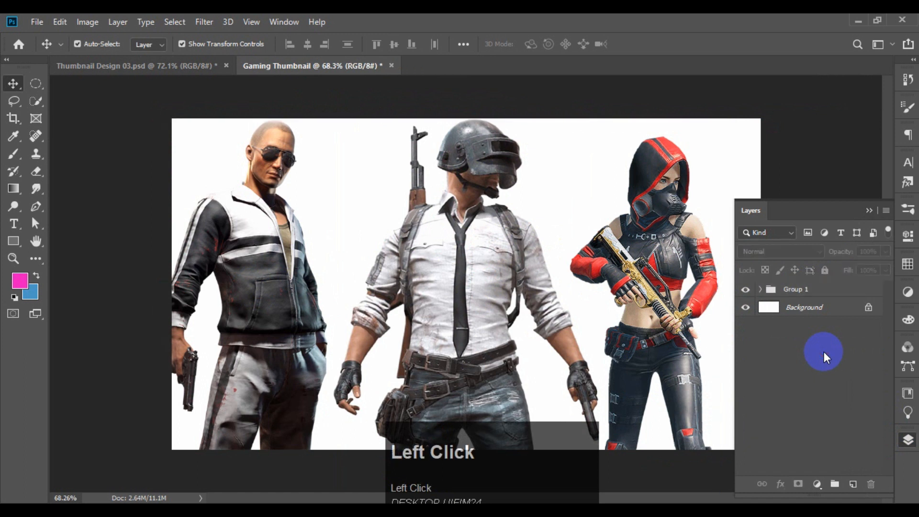
pyautogui.doubleClick(797, 288)
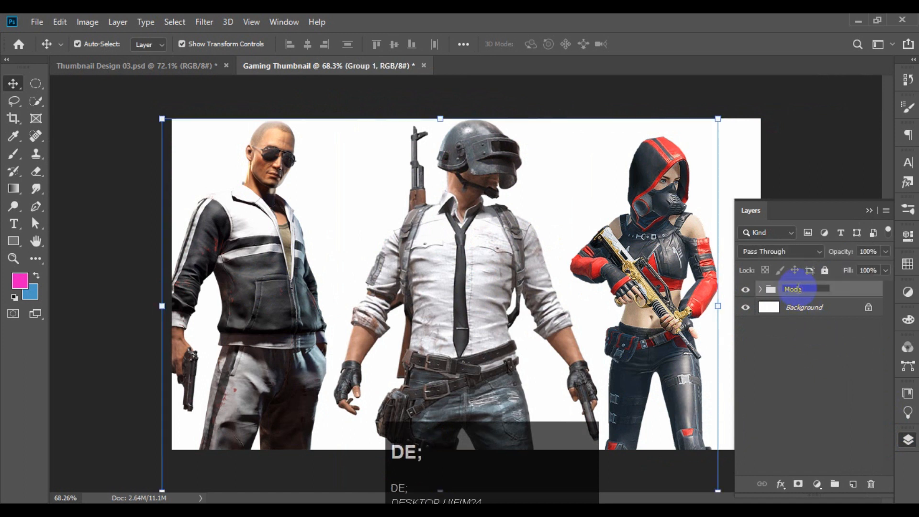
pyautogui.click(806, 355)
pyautogui.scroll(1, 606, 213)
pyautogui.scroll(-2, 606, 212)
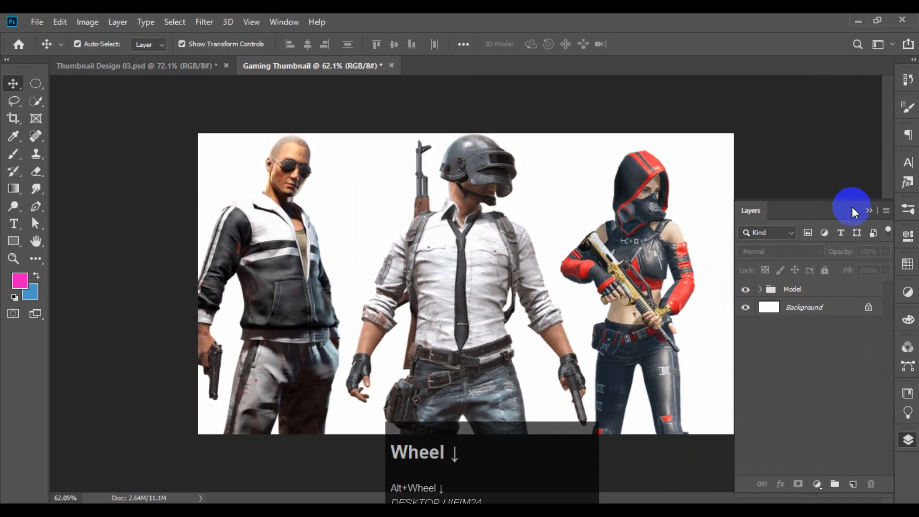
pyautogui.click(868, 210)
# Step: Scale the helmeted character up to about 134% and position him in the middle of the canvas with his helmet fully inside
pyautogui.scroll(2, 512, 282)
pyautogui.click(479, 281)
pyautogui.scroll(-2, 474, 282)
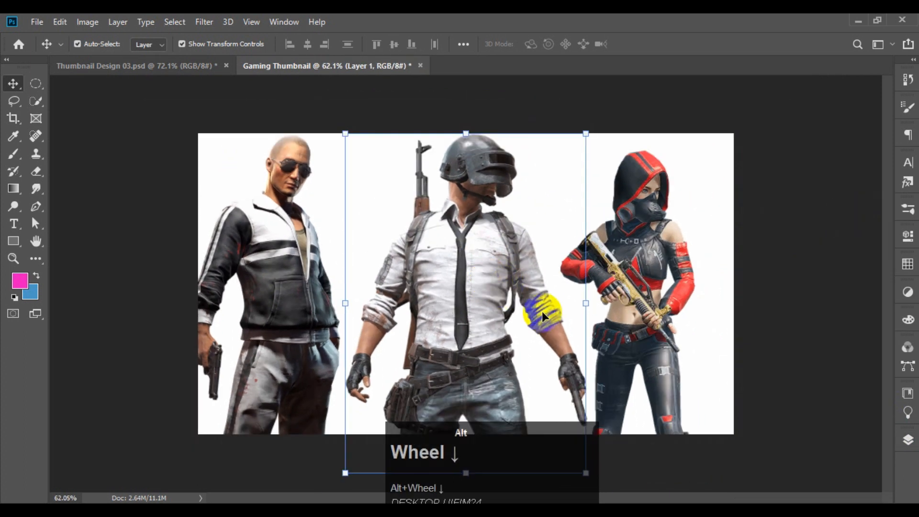
pyautogui.click(586, 304)
pyautogui.moveTo(591, 305); pyautogui.dragTo(719, 307)
pyautogui.moveTo(552, 292); pyautogui.dragTo(508, 374)
pyautogui.moveTo(488, 122); pyautogui.dragTo(488, 150)
pyautogui.moveTo(493, 262); pyautogui.dragTo(475, 246)
pyautogui.moveTo(472, 134); pyautogui.dragTo(472, 157)
pyautogui.moveTo(479, 218); pyautogui.dragTo(471, 194)
pyautogui.moveTo(466, 131); pyautogui.dragTo(481, 188)
pyautogui.scroll(5, 473, 154)
pyautogui.scroll(2, 480, 167)
pyautogui.scroll(-8, 229, 202)
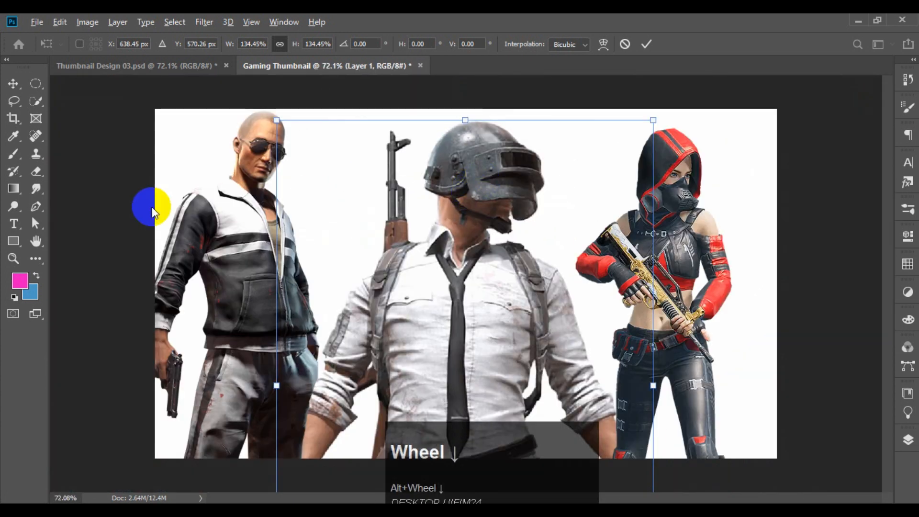
pyautogui.press('Return')
pyautogui.scroll(-6, 577, 138)
pyautogui.click(577, 138)
pyautogui.scroll(5, 498, 243)
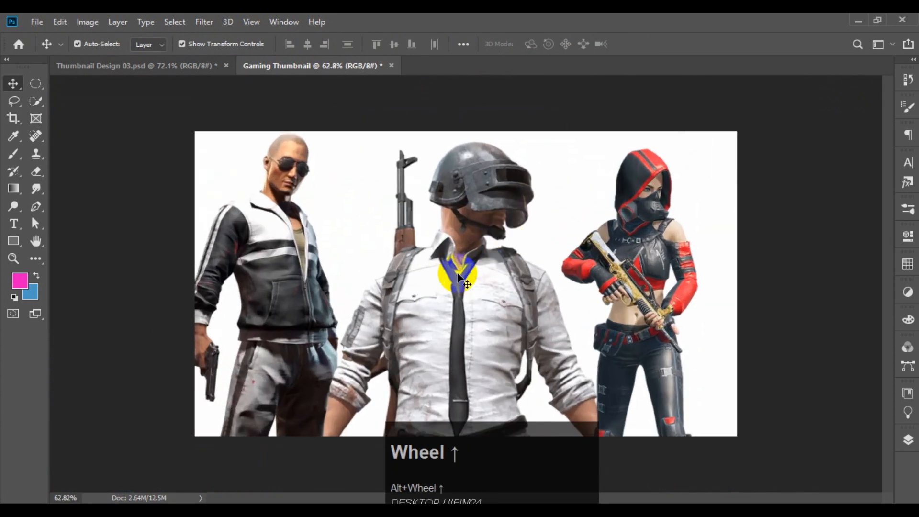
# Step: Align the helmeted character to the horizontal centre of the whole canvas and clear the selection
pyautogui.click(487, 281)
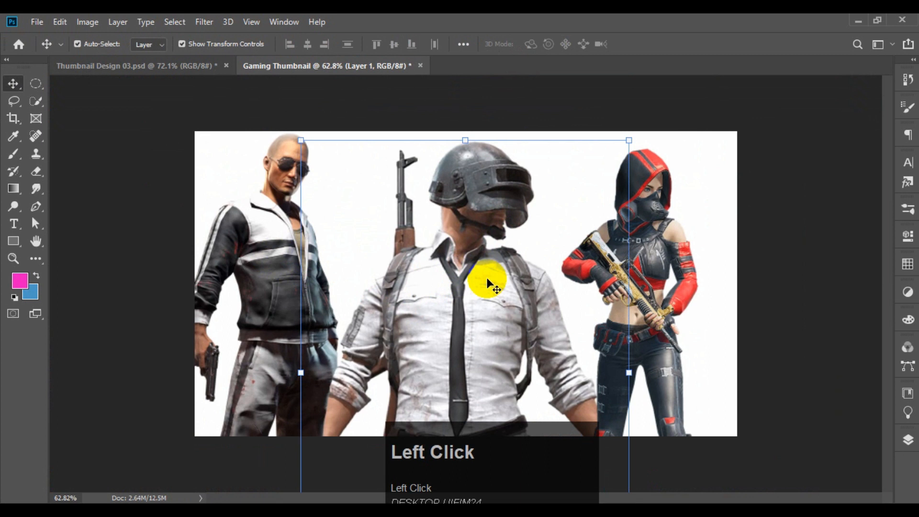
pyautogui.hotkey('ctrl', 'a')
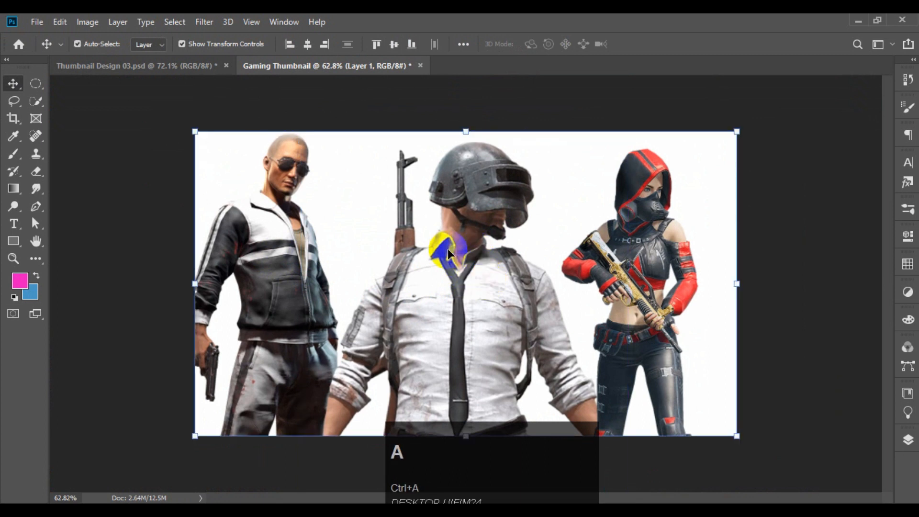
pyautogui.click(308, 45)
pyautogui.click(345, 96)
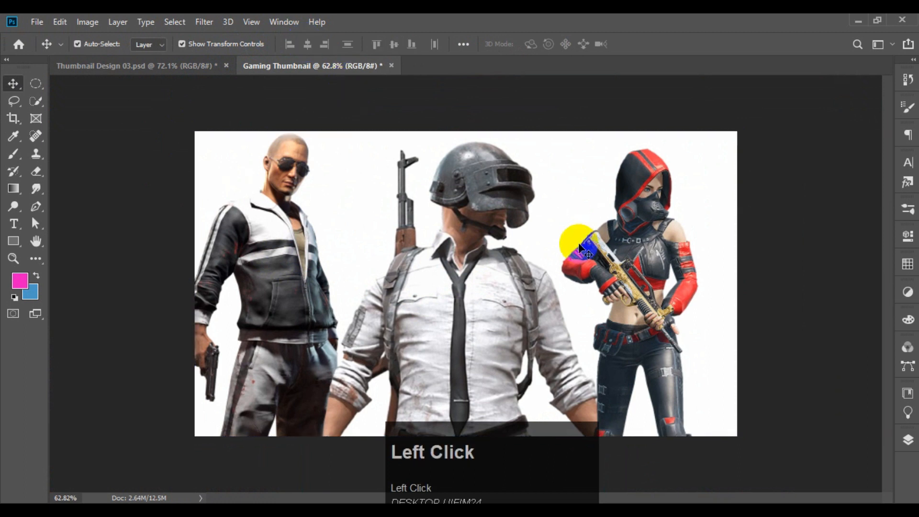
# Step: Scale the hooded woman up to about 54% and move her inward so she overlaps the helmeted character's shoulder
pyautogui.click(627, 240)
pyautogui.click(700, 298)
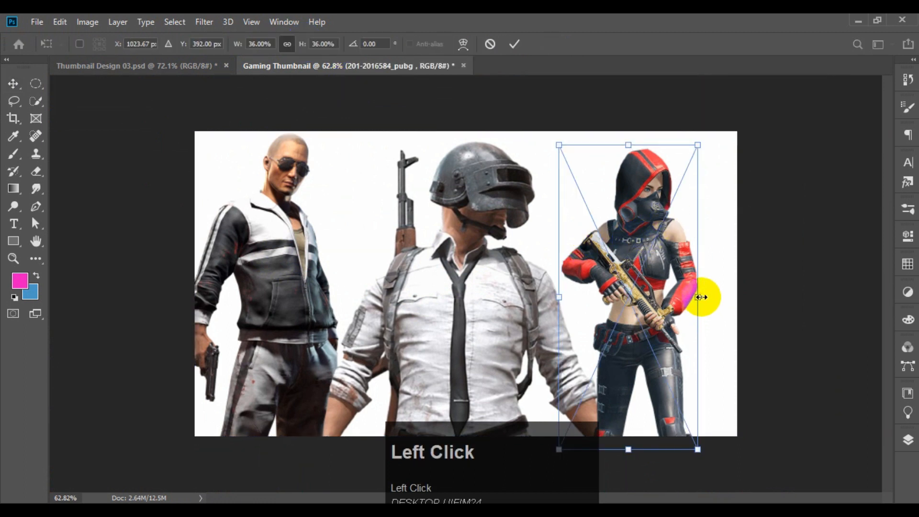
pyautogui.moveTo(697, 298); pyautogui.dragTo(591, 261)
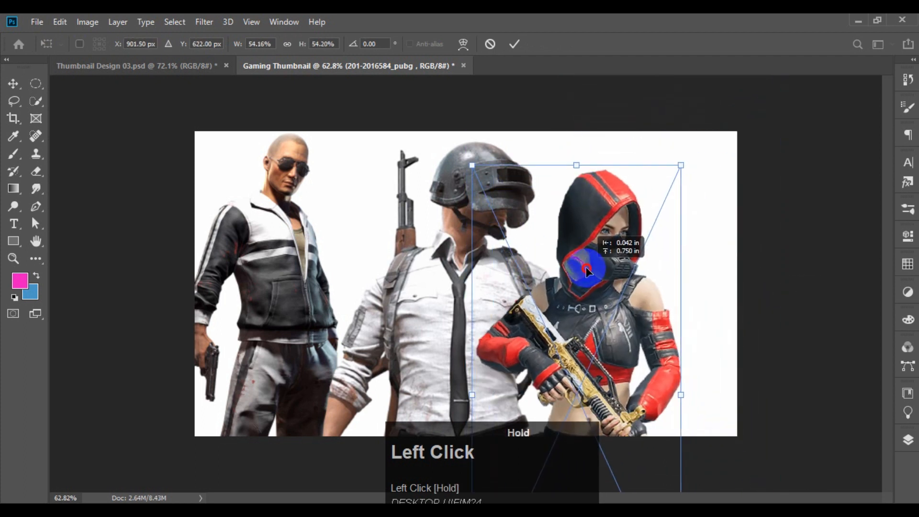
pyautogui.click(516, 44)
# Step: Scale the bald man up to about 82% and move him inward beside the helmeted character
pyautogui.click(343, 283)
pyautogui.moveTo(343, 283); pyautogui.dragTo(376, 287)
pyautogui.click(514, 43)
pyautogui.click(363, 93)
# Step: Flip the bald man horizontally and reposition him closer to the helmeted character, overlapping his arm
pyautogui.click(321, 293)
pyautogui.hotkey('ctrl', 't')
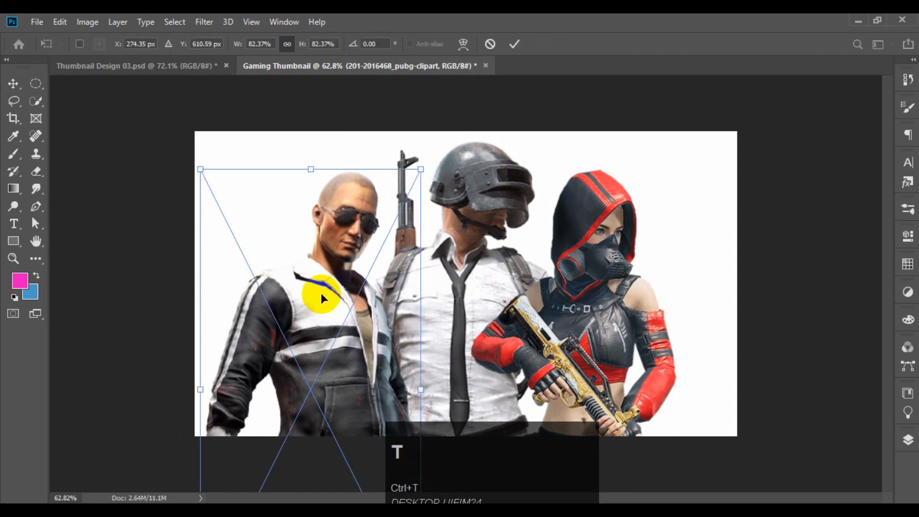
pyautogui.rightClick(321, 293)
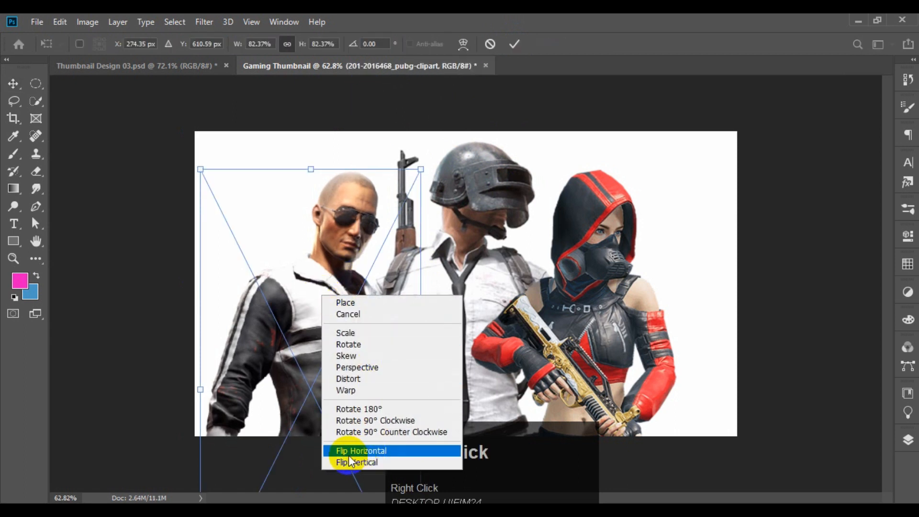
pyautogui.click(388, 451)
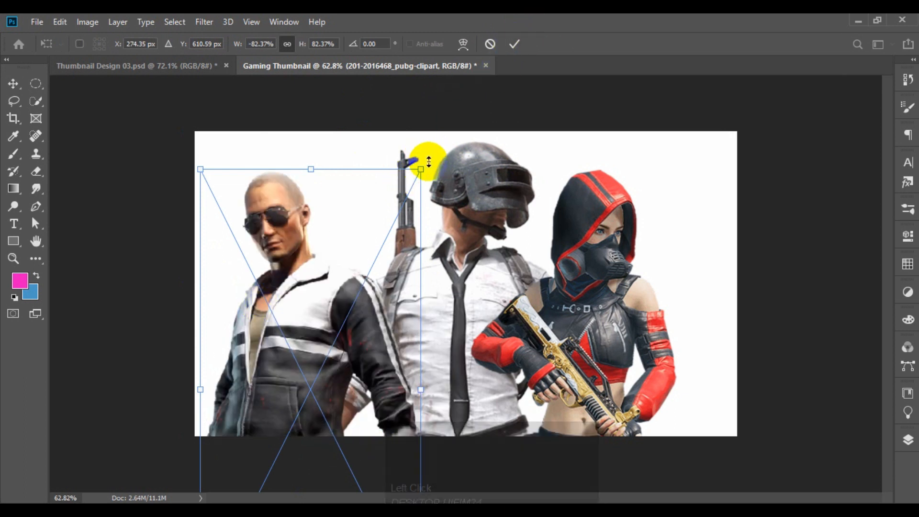
pyautogui.moveTo(429, 158); pyautogui.dragTo(482, 86)
pyautogui.click(514, 43)
pyautogui.click(443, 163)
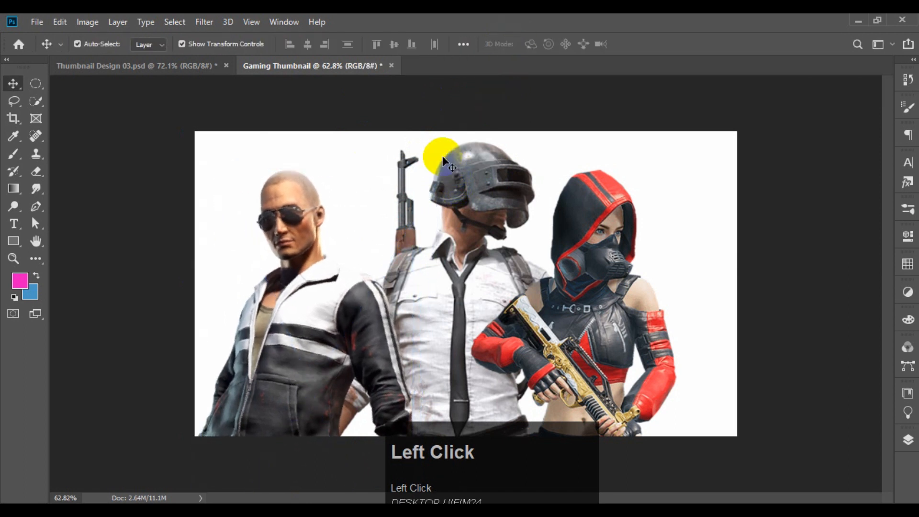
pyautogui.moveTo(322, 296); pyautogui.dragTo(366, 292)
# Step: Move the bald man and hooded woman layers below Layer 1 inside the Model group, then collapse the group
pyautogui.keyDown('shift'); pyautogui.click(598, 236); pyautogui.keyUp('shift')
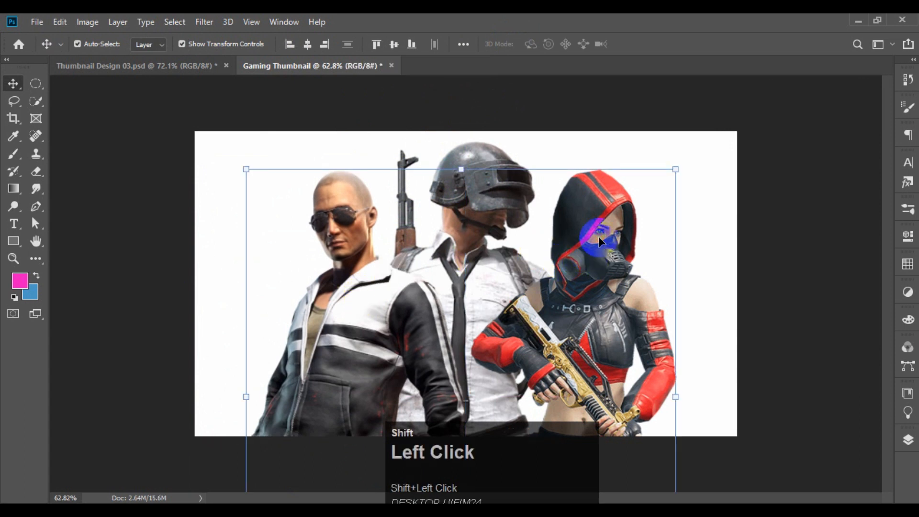
pyautogui.click(902, 441)
pyautogui.click(863, 327)
pyautogui.moveTo(815, 318); pyautogui.dragTo(814, 353)
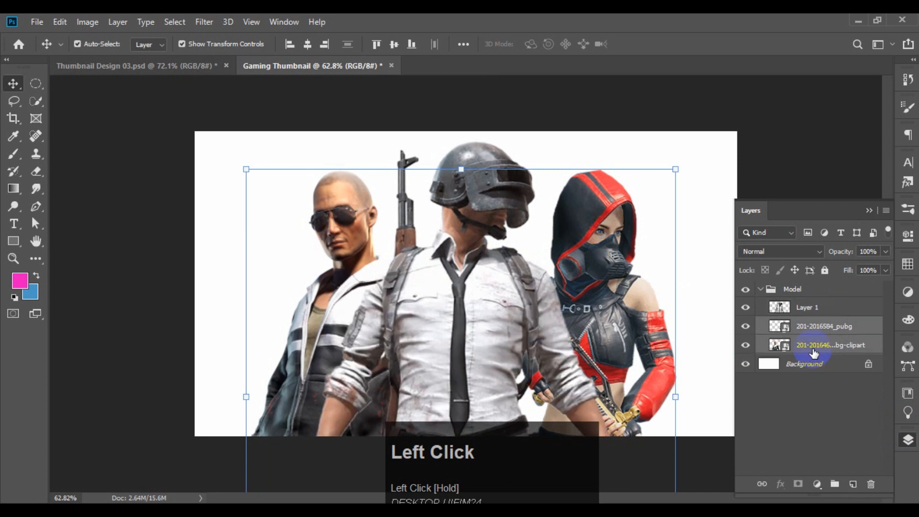
pyautogui.click(801, 139)
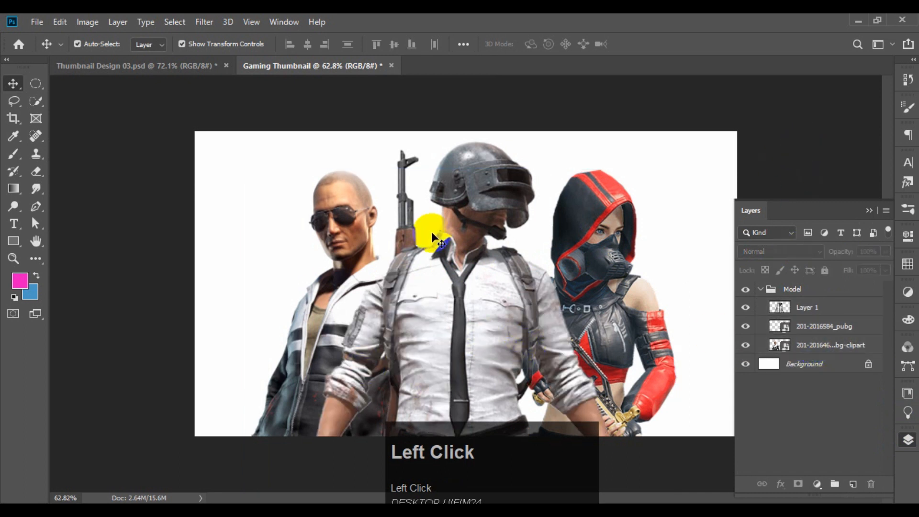
pyautogui.click(803, 185)
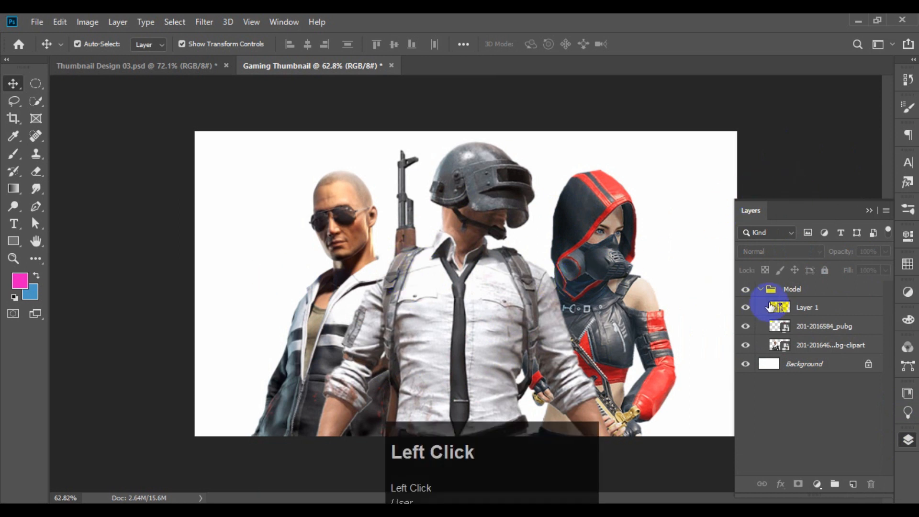
pyautogui.click(761, 290)
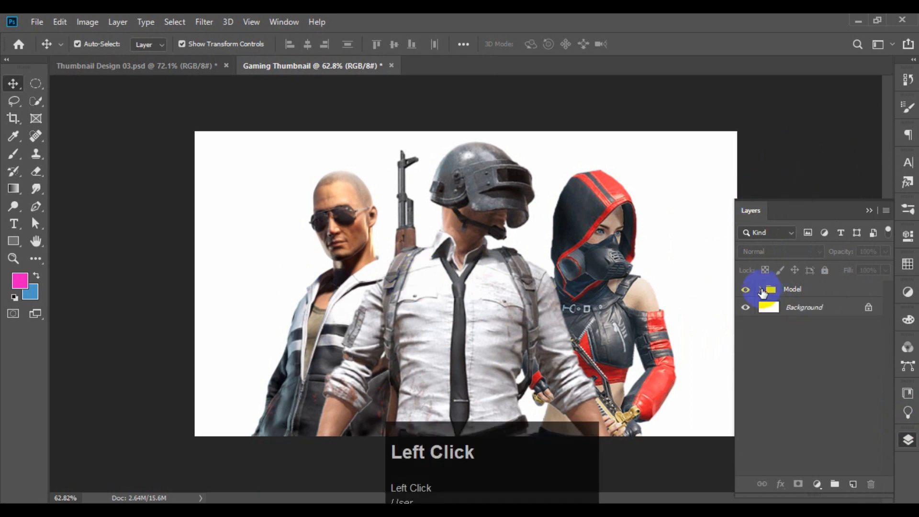
# Step: Delete the white background layer and add a solid color fill of #030303 beneath the Model group
pyautogui.click(868, 309)
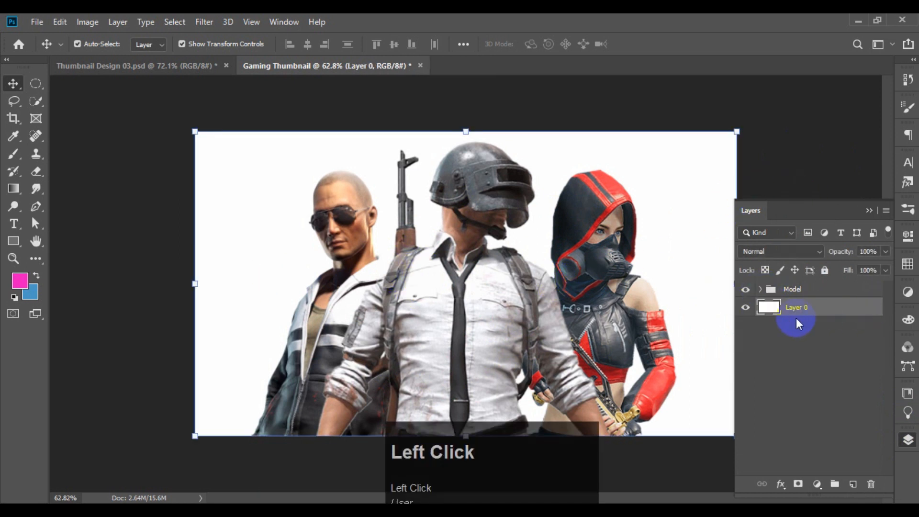
pyautogui.click(870, 486)
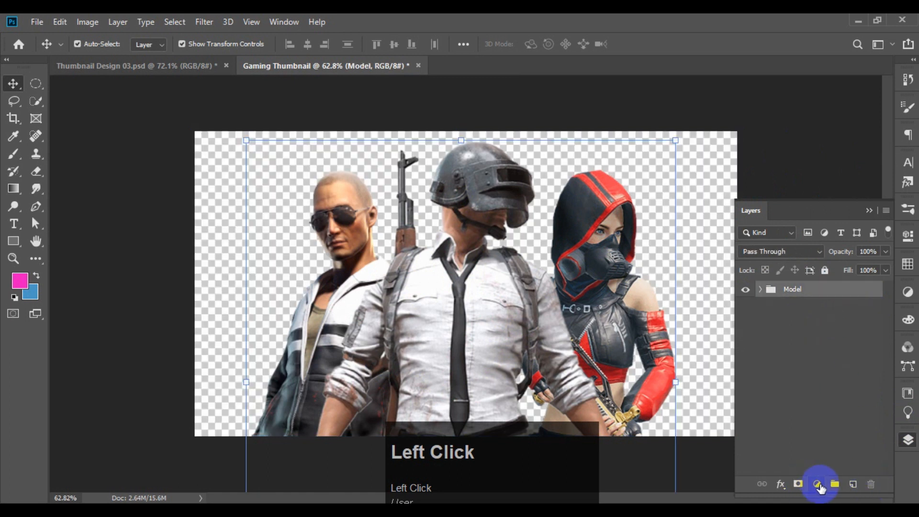
pyautogui.click(818, 485)
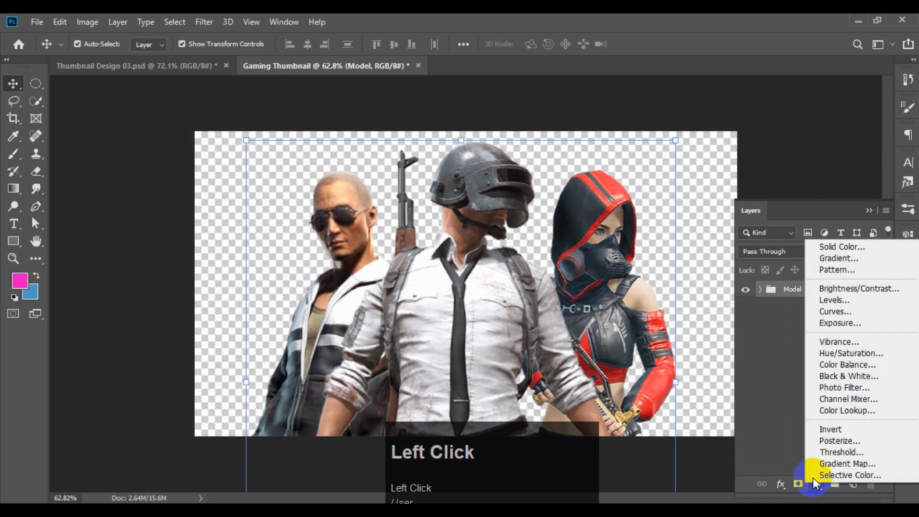
pyautogui.click(842, 247)
pyautogui.moveTo(492, 176); pyautogui.dragTo(576, 132)
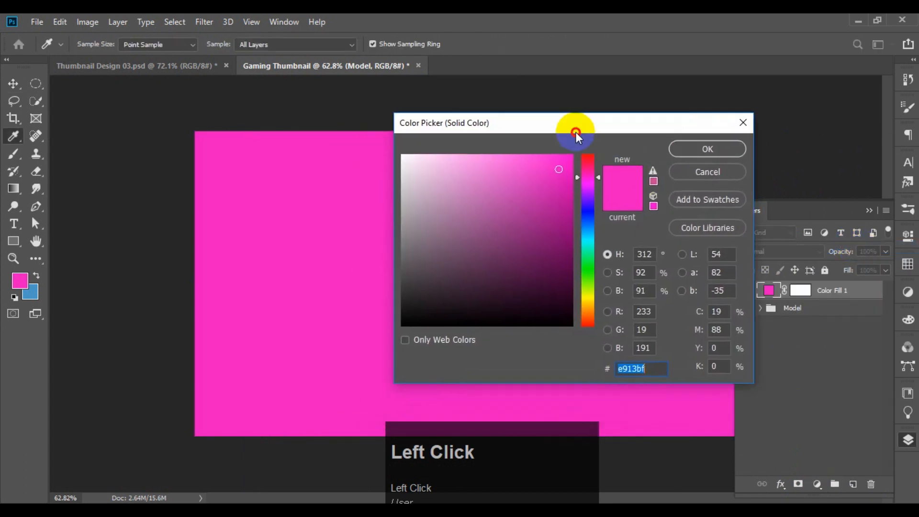
pyautogui.moveTo(435, 285); pyautogui.dragTo(406, 323)
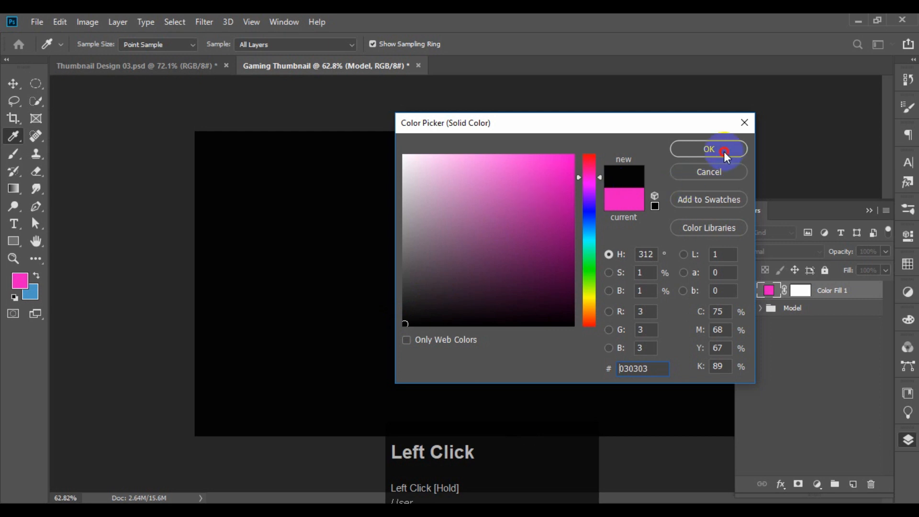
pyautogui.click(723, 151)
pyautogui.click(769, 291)
pyautogui.moveTo(773, 293); pyautogui.dragTo(771, 322)
# Step: Put the black color fill layer in a group beneath Model, name it BG, and collapse it
pyautogui.click(769, 309)
pyautogui.hotkey('ctrl', 'g')
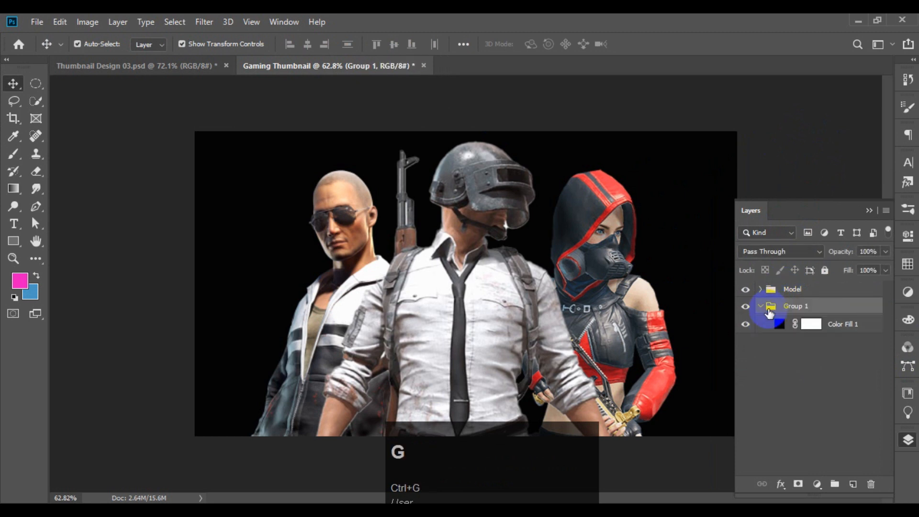
pyautogui.doubleClick(791, 306)
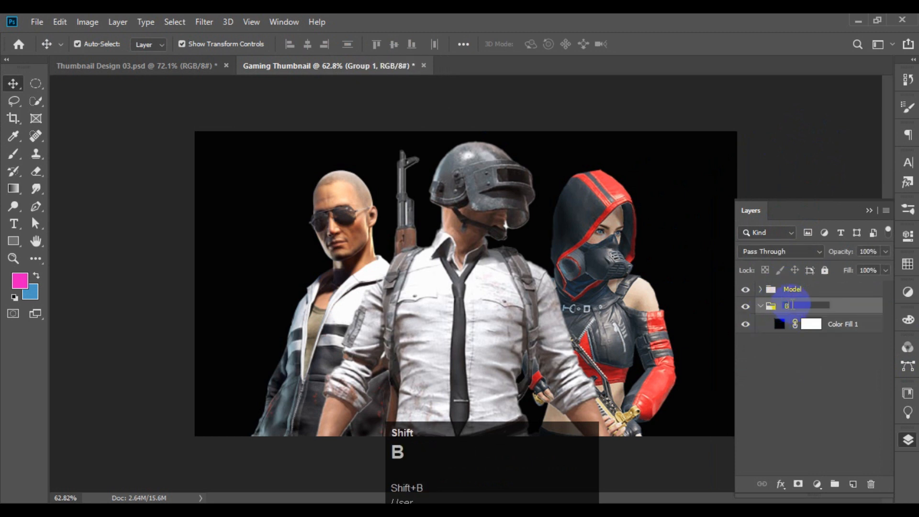
pyautogui.press('Return')
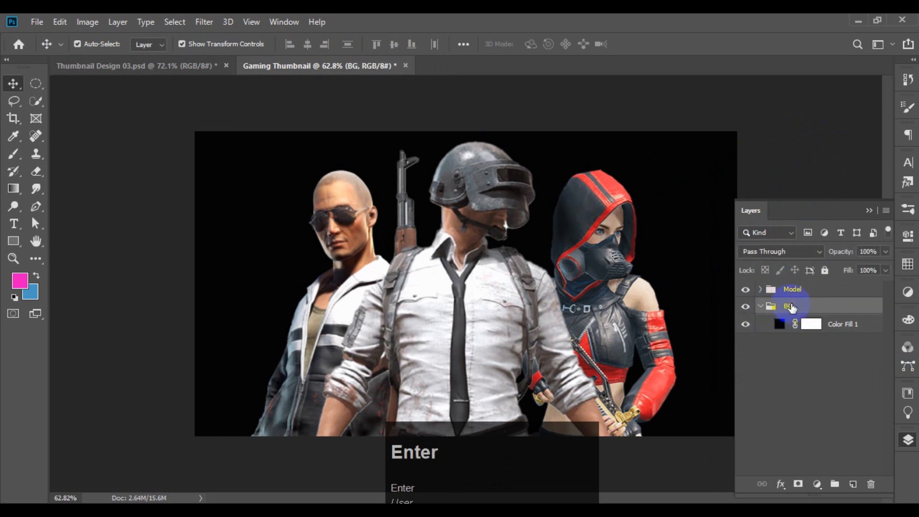
pyautogui.click(761, 306)
pyautogui.click(802, 177)
# Step: Compare the current composition with the finished design in Thumbnail Design 03.psd
pyautogui.keyDown('alt'); pyautogui.scroll(-1, 445, 247); pyautogui.keyUp('alt')
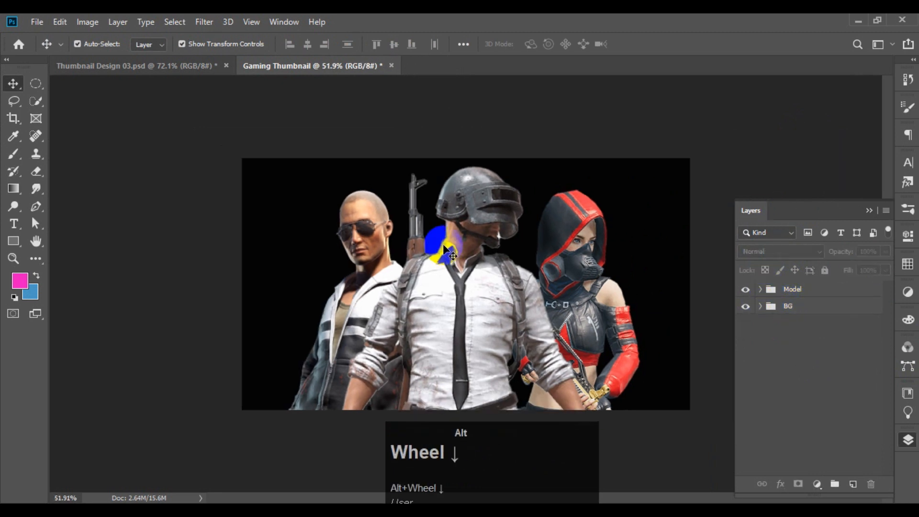
pyautogui.keyDown('alt'); pyautogui.scroll(2, 500, 207); pyautogui.keyUp('alt')
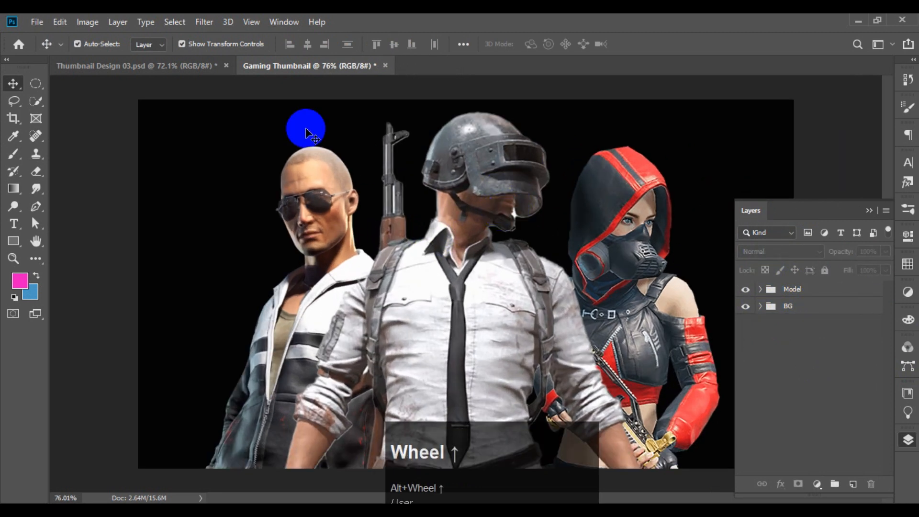
pyautogui.click(145, 61)
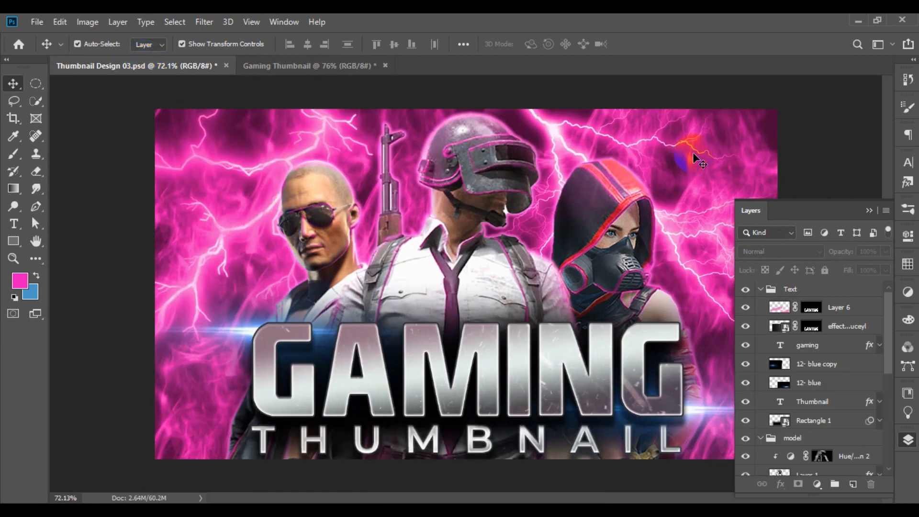
pyautogui.click(300, 64)
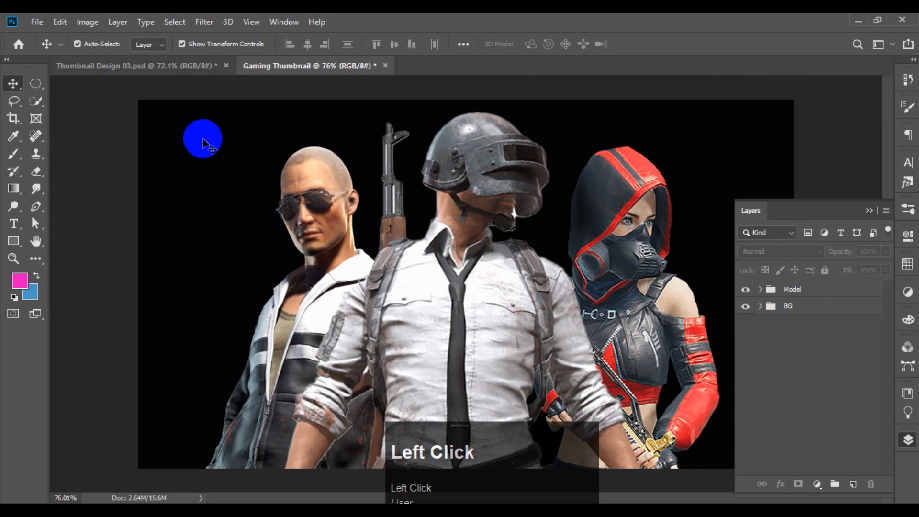
# Step: Place the kisspng-lightning-strike image as an embedded object and hide the Model group
pyautogui.click(38, 23)
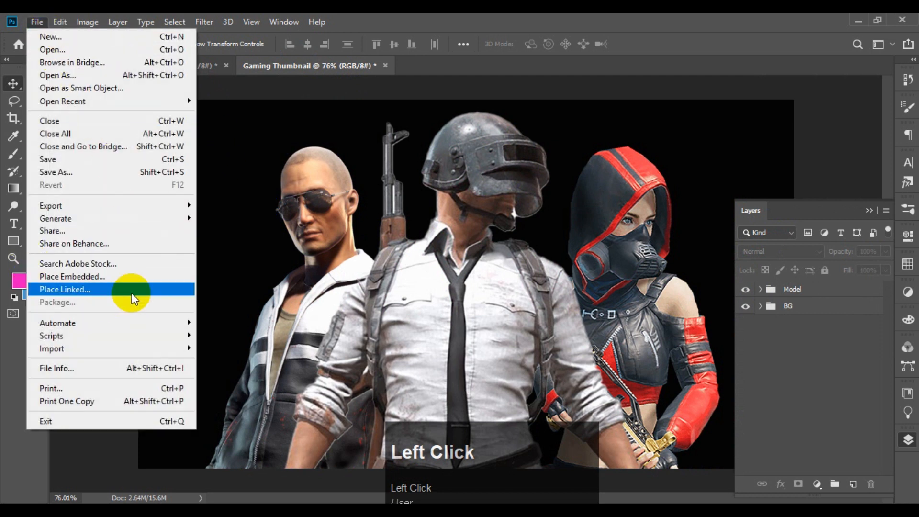
pyautogui.click(95, 276)
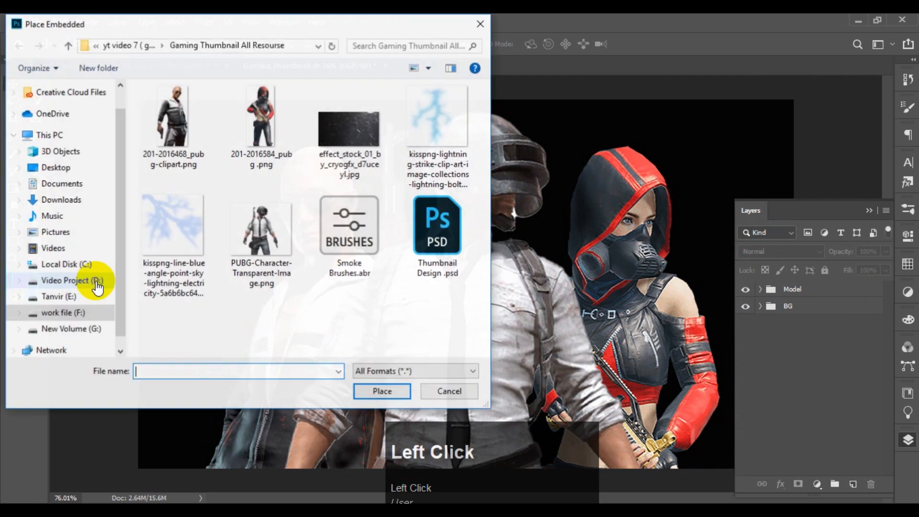
pyautogui.click(441, 119)
pyautogui.click(382, 392)
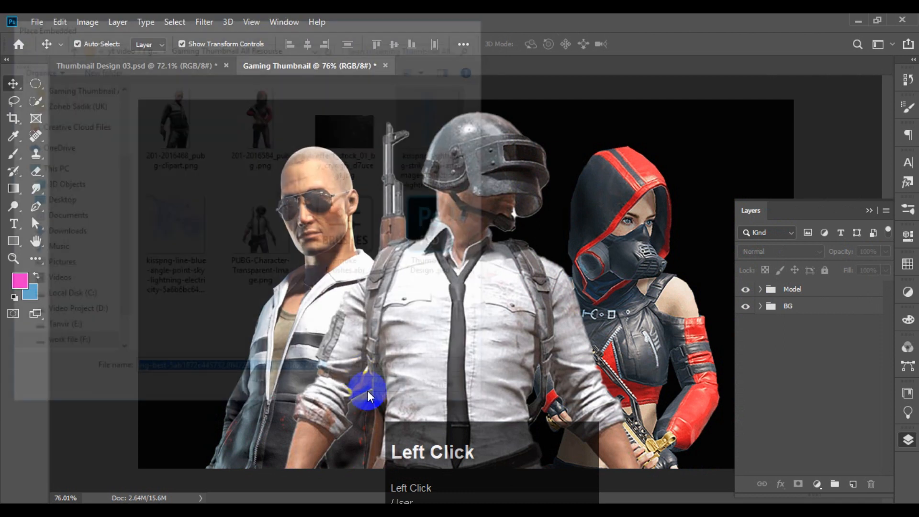
pyautogui.click(745, 308)
# Step: Position the first lightning bolt over the left half of the canvas, rotated about 22°
pyautogui.moveTo(442, 168); pyautogui.dragTo(256, 153)
pyautogui.moveTo(462, 86); pyautogui.dragTo(449, 99)
pyautogui.moveTo(460, 97); pyautogui.dragTo(502, 199)
pyautogui.moveTo(300, 240); pyautogui.dragTo(302, 211)
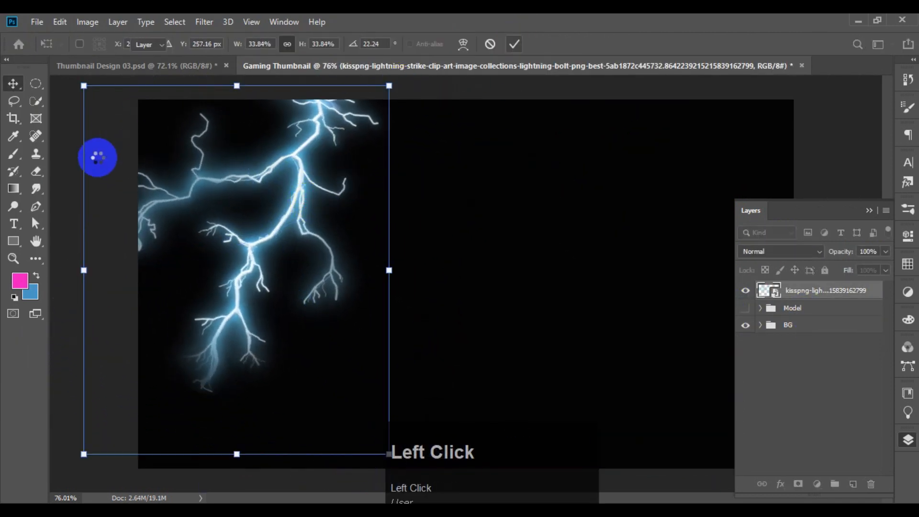
# Step: Place the kisspng-line-blue lightning image and rotate and position it over the right half of the canvas
pyautogui.click(36, 22)
pyautogui.click(55, 289)
pyautogui.click(175, 205)
pyautogui.click(381, 447)
pyautogui.moveTo(585, 258); pyautogui.dragTo(760, 233)
pyautogui.moveTo(823, 93); pyautogui.dragTo(845, 121)
pyautogui.moveTo(666, 167); pyautogui.dragTo(651, 163)
pyautogui.click(514, 42)
pyautogui.click(377, 221)
# Step: Show the Model group again and move both lightning layers beneath it, above BG
pyautogui.scroll(-5, 377, 221)
pyautogui.scroll(4, 335, 213)
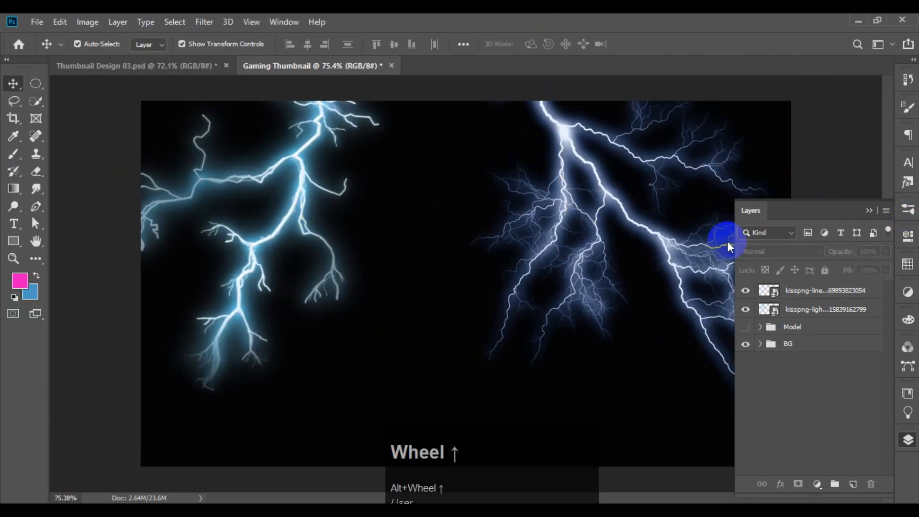
pyautogui.scroll(-2, 465, 151)
pyautogui.scroll(2, 553, 148)
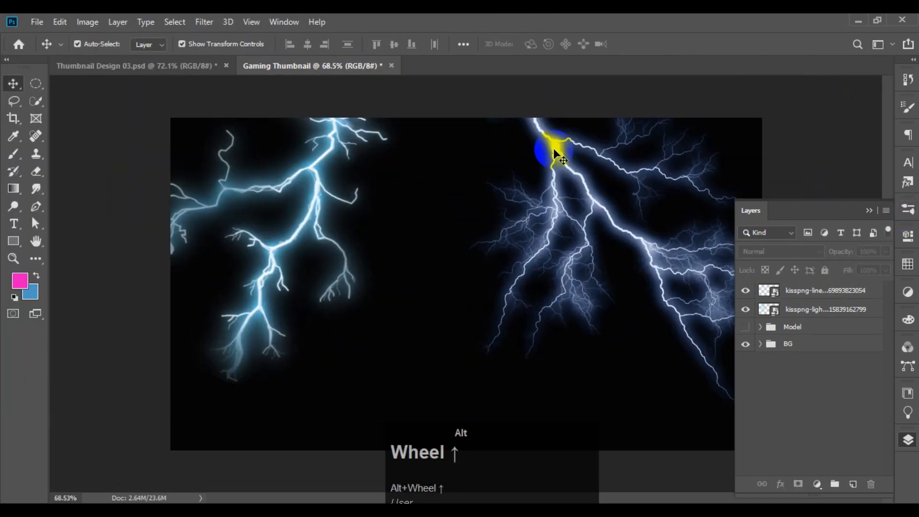
pyautogui.click(745, 327)
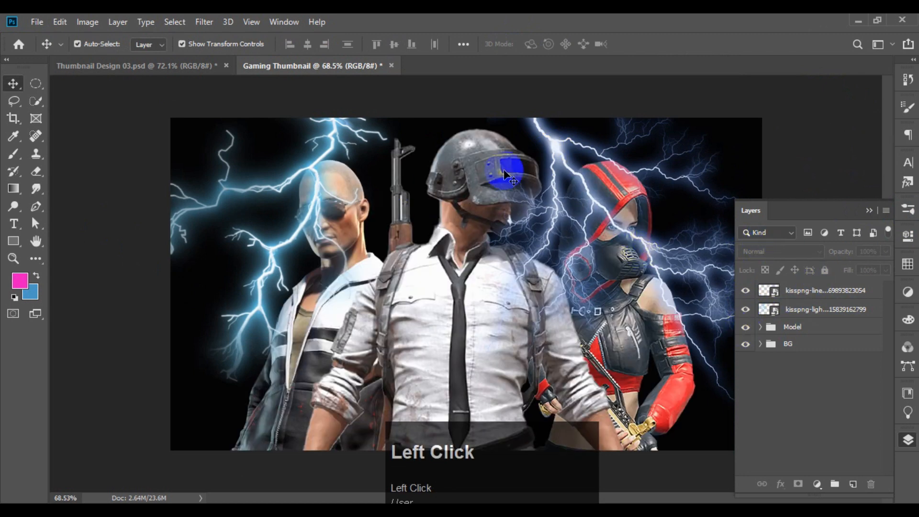
pyautogui.click(807, 292)
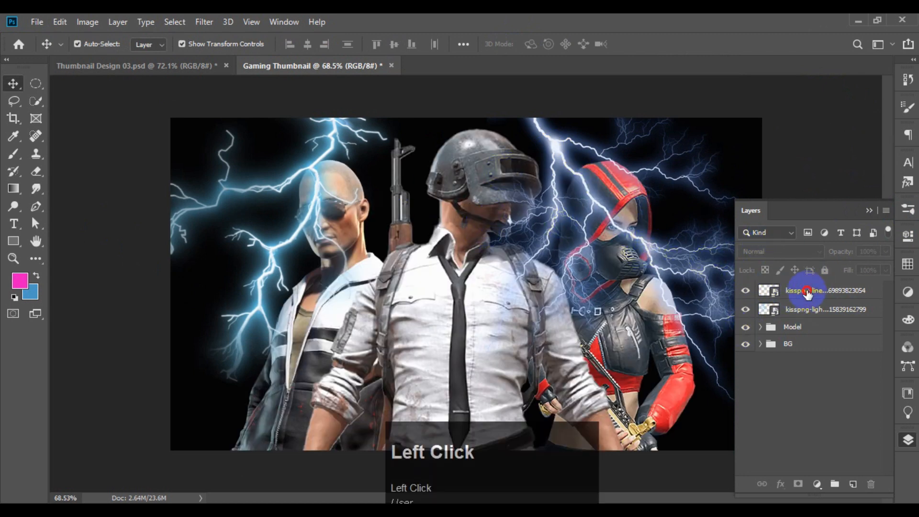
pyautogui.keyDown('shift'); pyautogui.click(807, 313); pyautogui.keyUp('shift')
pyautogui.moveTo(807, 316); pyautogui.dragTo(802, 339)
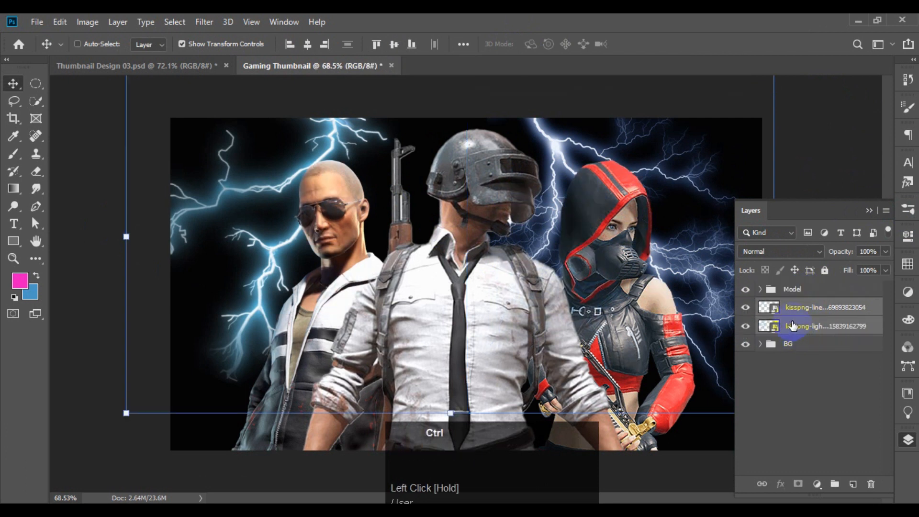
# Step: Group the two lightning layers and name the group Electricity
pyautogui.hotkey('ctrl', 'g')
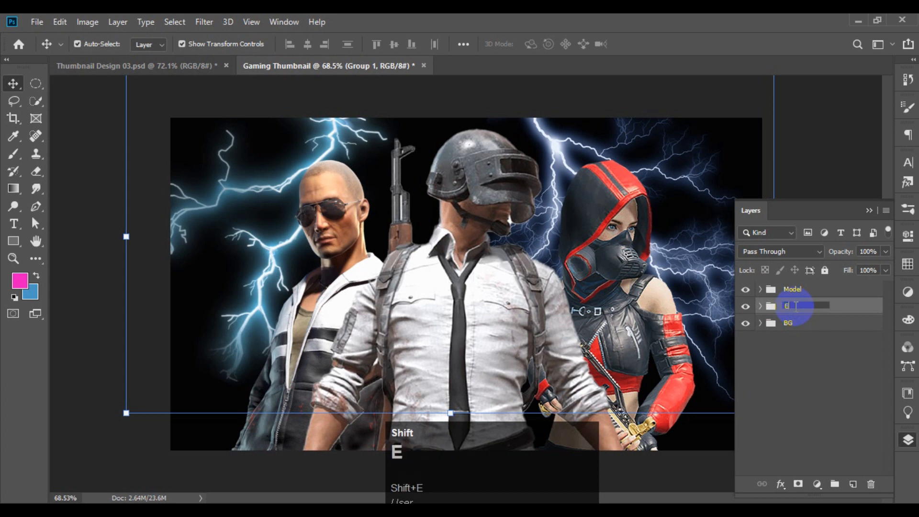
pyautogui.click(790, 308)
pyautogui.write('Electricity')
pyautogui.press('Return')
pyautogui.click(786, 364)
pyautogui.scroll(1, 590, 230)
# Step: Add a new empty layer above the two lightning layers inside the Electricity group
pyautogui.click(760, 306)
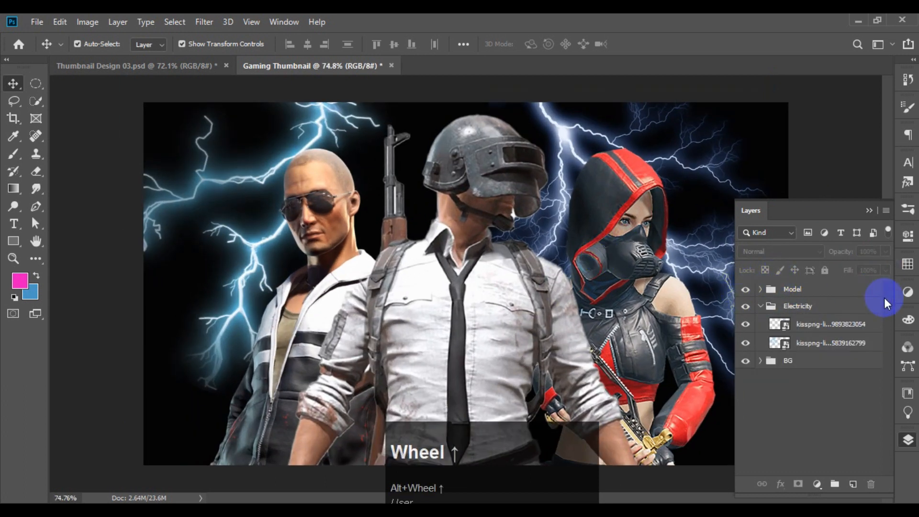
pyautogui.click(811, 324)
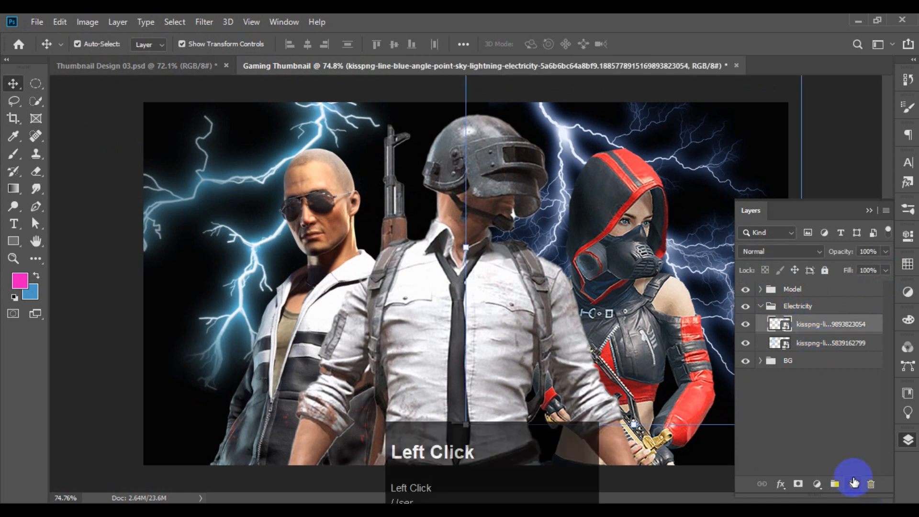
pyautogui.click(854, 482)
# Step: Choose the first smoke brush from the Smoke Brushes set for the Brush tool
pyautogui.click(13, 154)
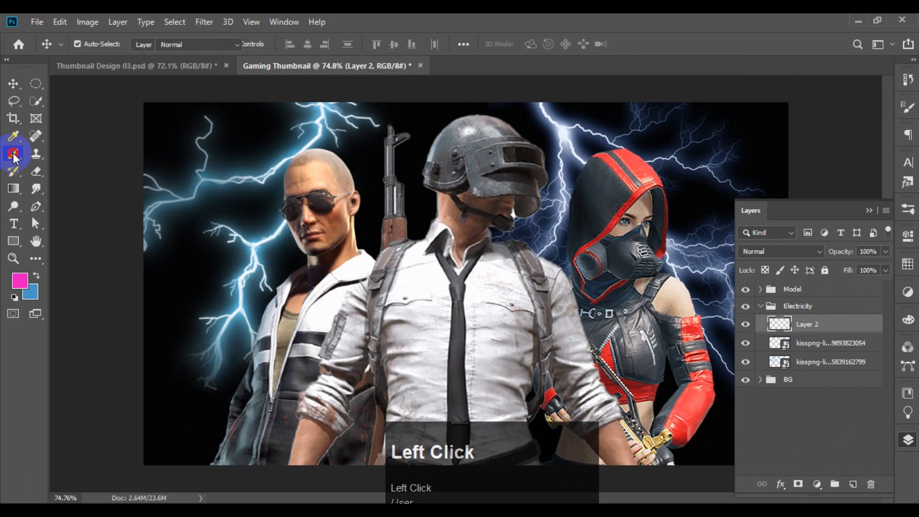
pyautogui.click(96, 44)
pyautogui.scroll(-1, 72, 261)
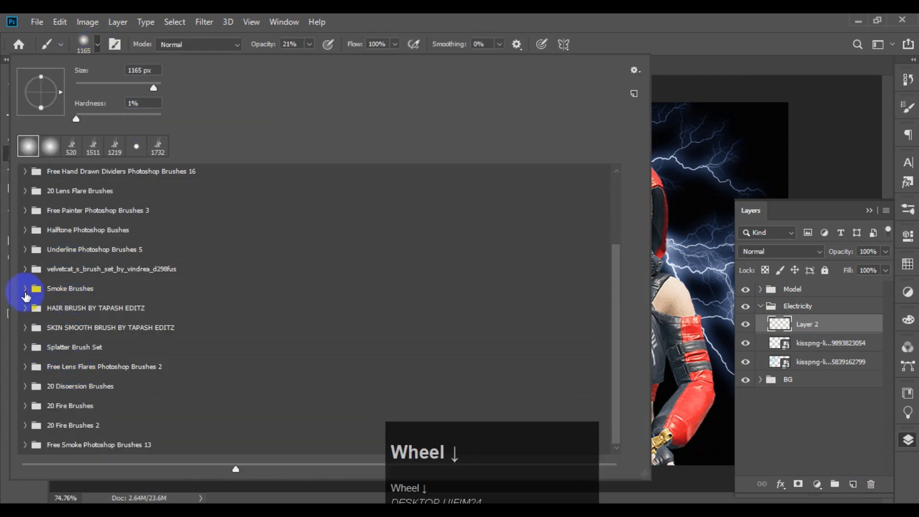
pyautogui.click(24, 288)
pyautogui.scroll(-3, 221, 301)
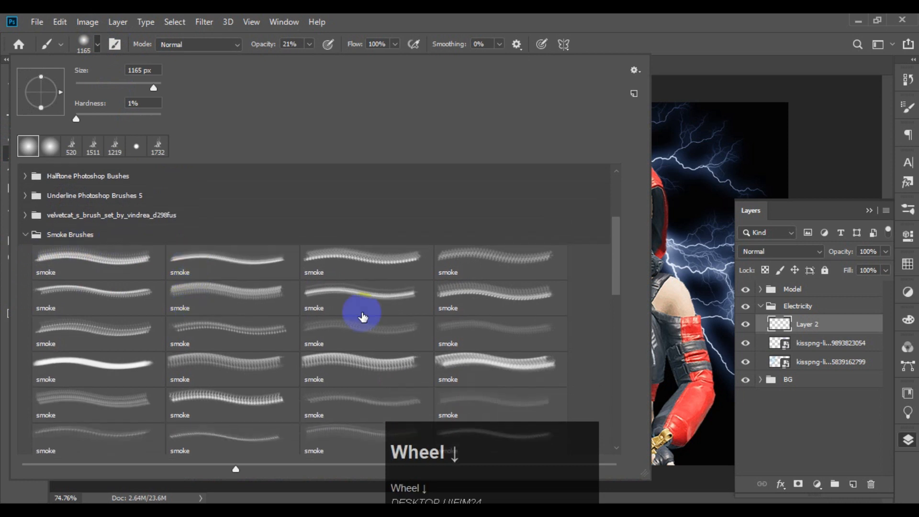
pyautogui.click(66, 259)
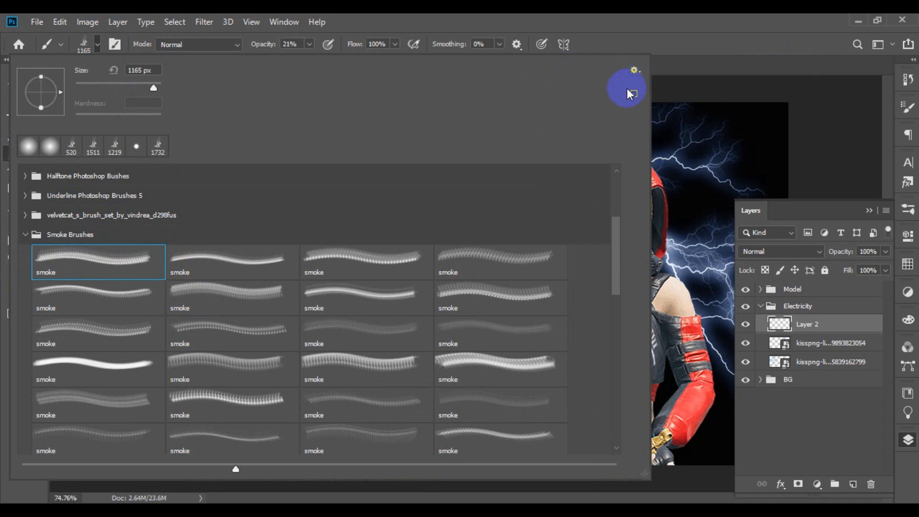
pyautogui.click(635, 70)
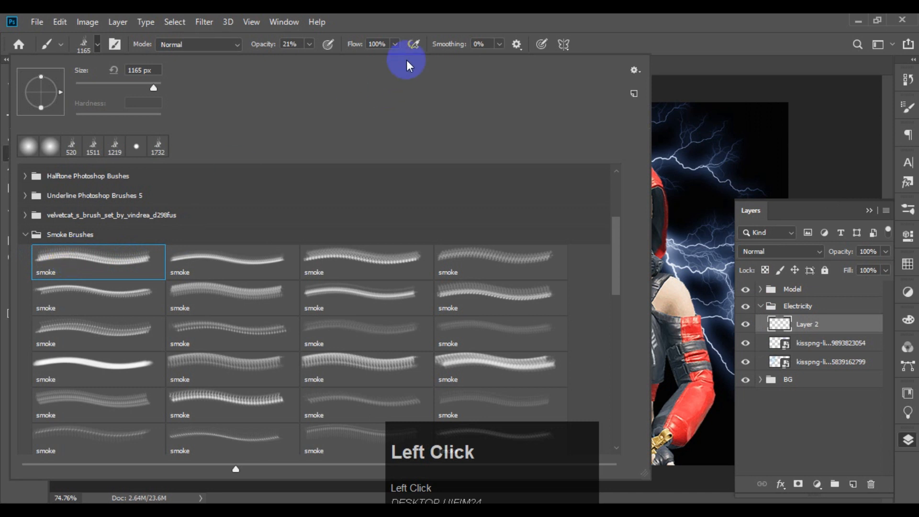
pyautogui.click(420, 19)
# Step: Set the foreground color to a bright saturated blue
pyautogui.keyDown('alt'); pyautogui.scroll(-1, 318, 179); pyautogui.keyUp('alt')
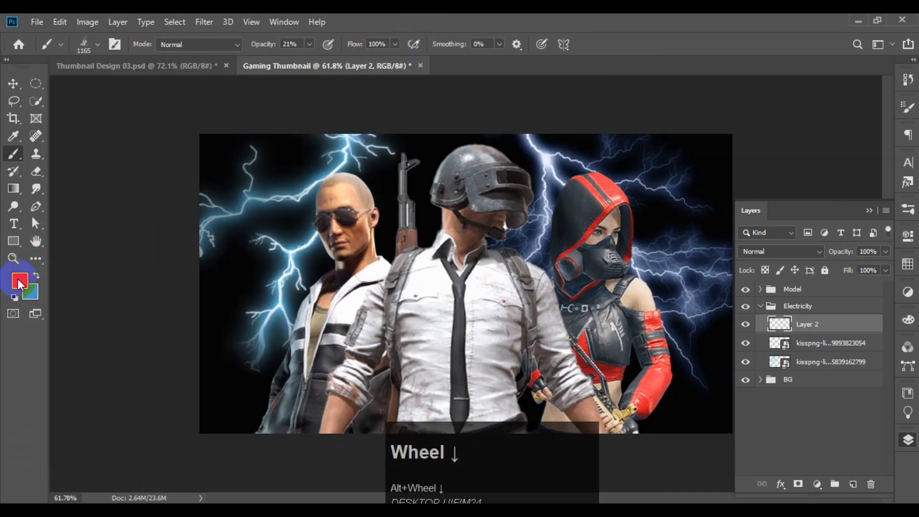
pyautogui.click(20, 280)
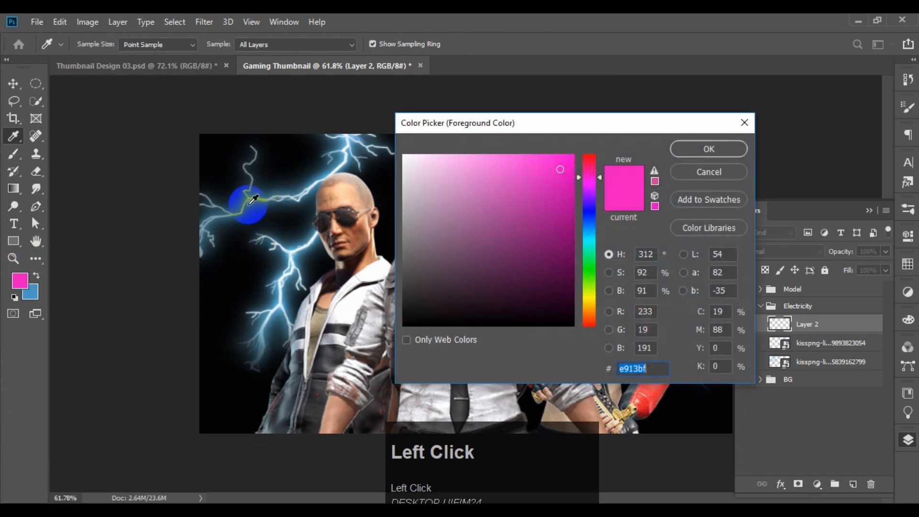
pyautogui.click(589, 211)
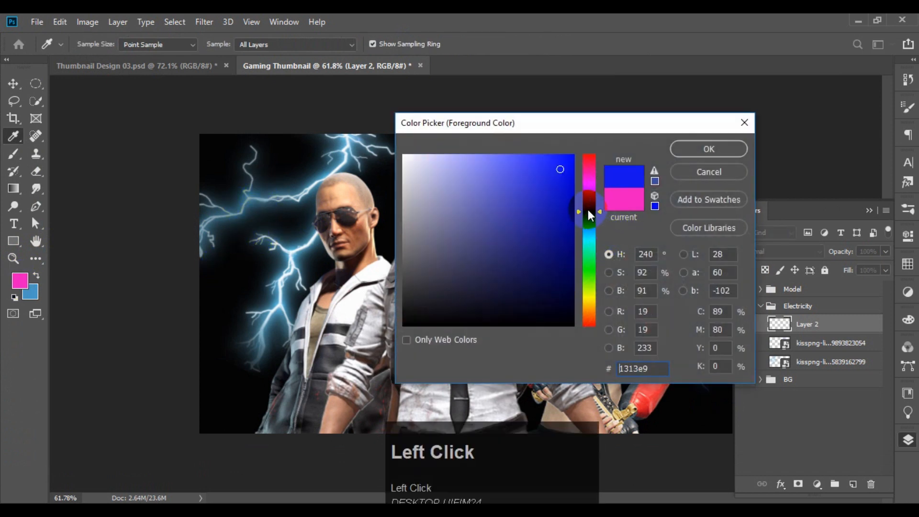
pyautogui.click(563, 160)
pyautogui.click(680, 148)
# Step: Enlarge the smoke brush to 1600 px and make Layer 2 the painting target
pyautogui.scroll(-3, 267, 199)
pyautogui.keyDown('alt'); pyautogui.rightClick(341, 244); pyautogui.keyUp('alt')
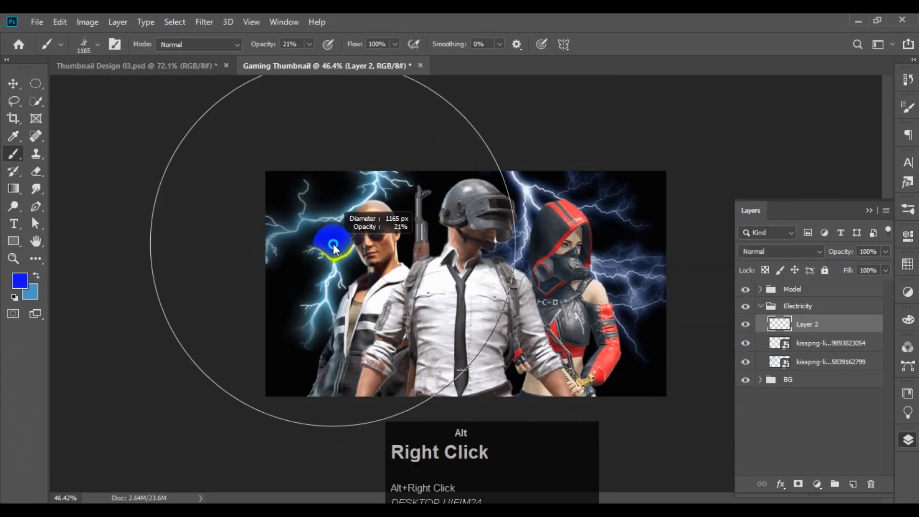
pyautogui.keyDown('alt'); pyautogui.rightClick(341, 243); pyautogui.keyUp('alt')
pyautogui.keyDown('alt'); pyautogui.moveTo(343, 243); pyautogui.dragTo(373, 244); pyautogui.keyUp('alt')
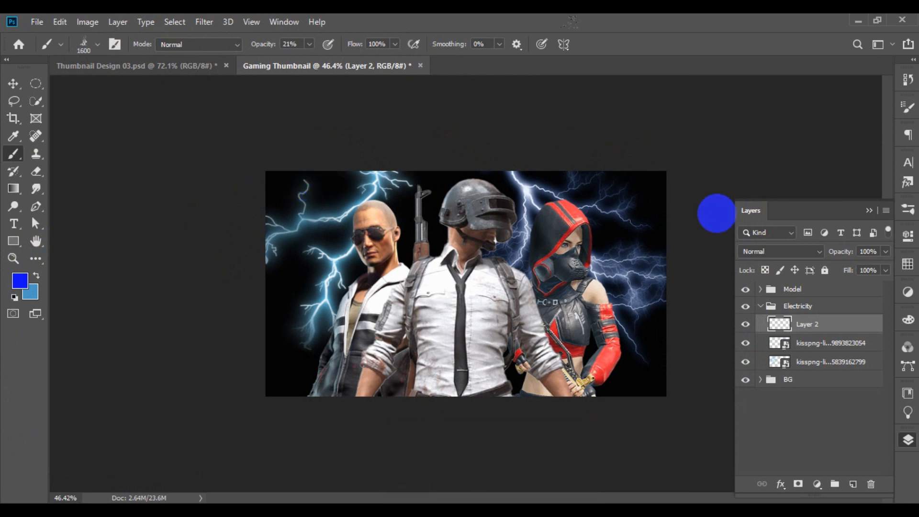
pyautogui.click(791, 325)
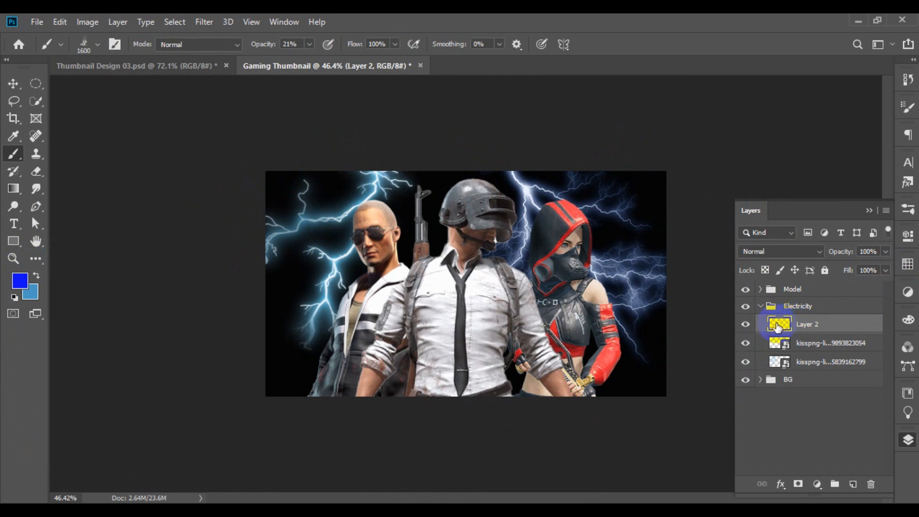
# Step: Try a smoke dab behind the bald man, raise the brush opacity to 100%, and undo the dab
pyautogui.click(308, 164)
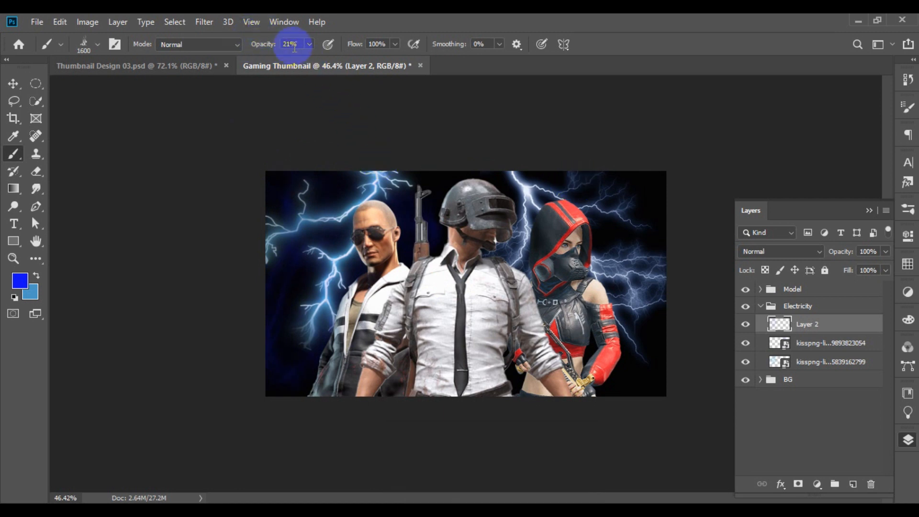
pyautogui.moveTo(309, 44); pyautogui.dragTo(392, 63)
pyautogui.hotkey('ctrl', 'z')
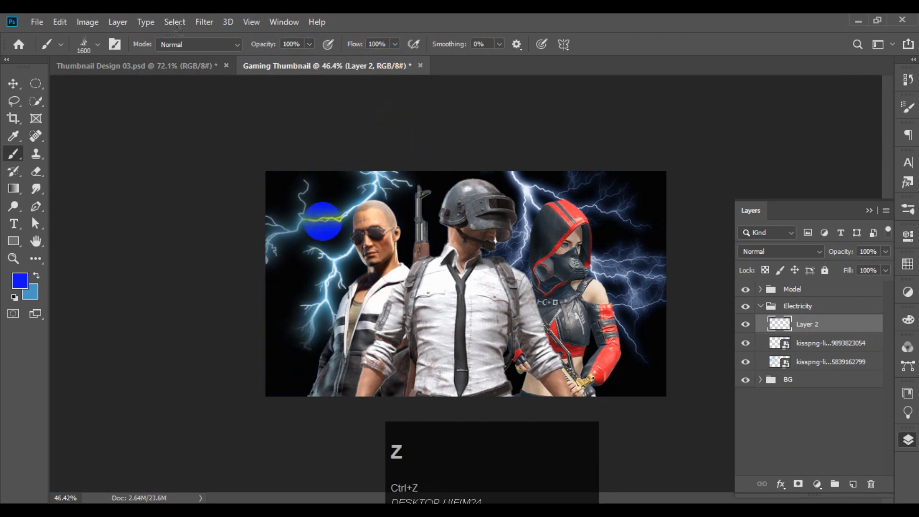
# Step: Paint blue smoke behind the characters on Layer 2, covering both sides at 1600 px and the area above the helmet at 1023 px
pyautogui.click(304, 170)
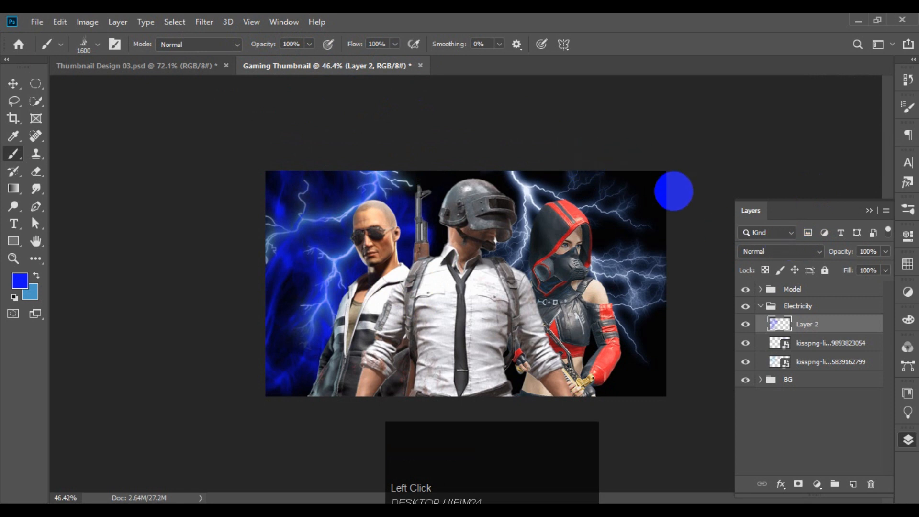
pyautogui.click(581, 178)
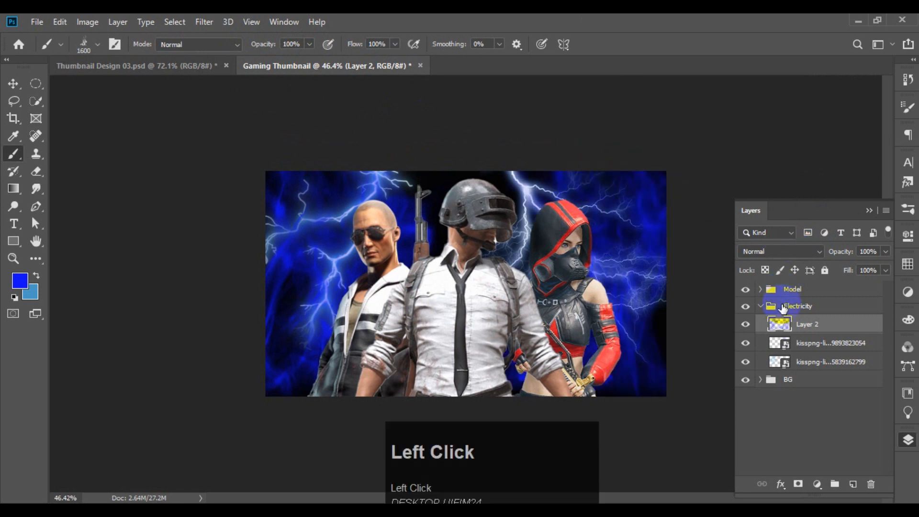
pyautogui.keyDown('alt'); pyautogui.rightClick(541, 142); pyautogui.keyUp('alt')
pyautogui.moveTo(497, 196); pyautogui.dragTo(381, 198)
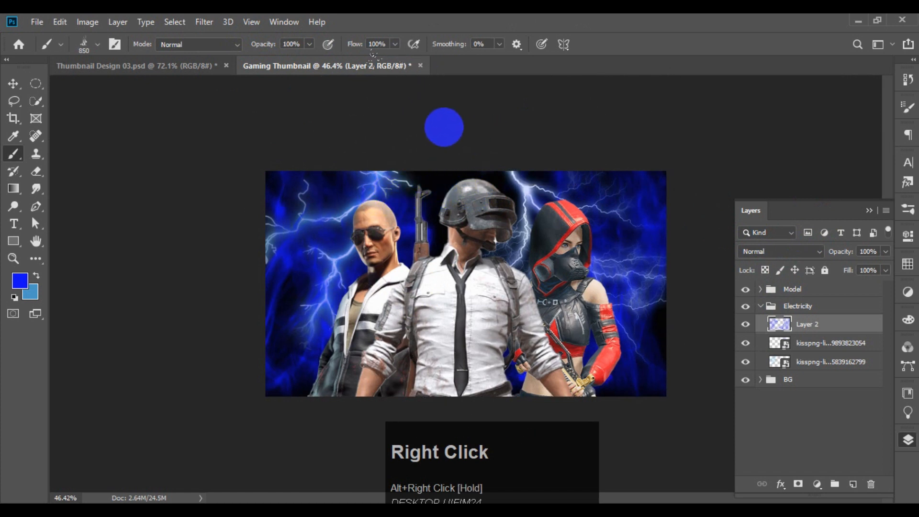
pyautogui.moveTo(440, 203); pyautogui.dragTo(468, 208)
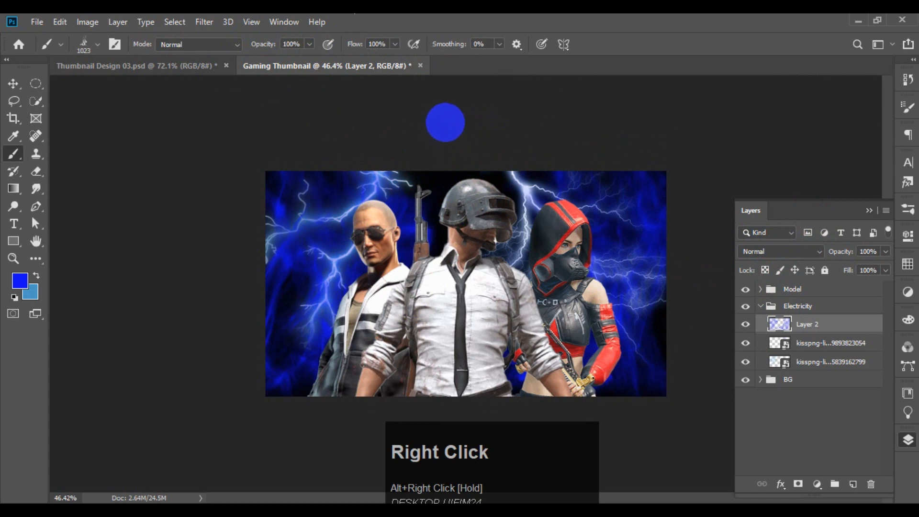
pyautogui.click(446, 121)
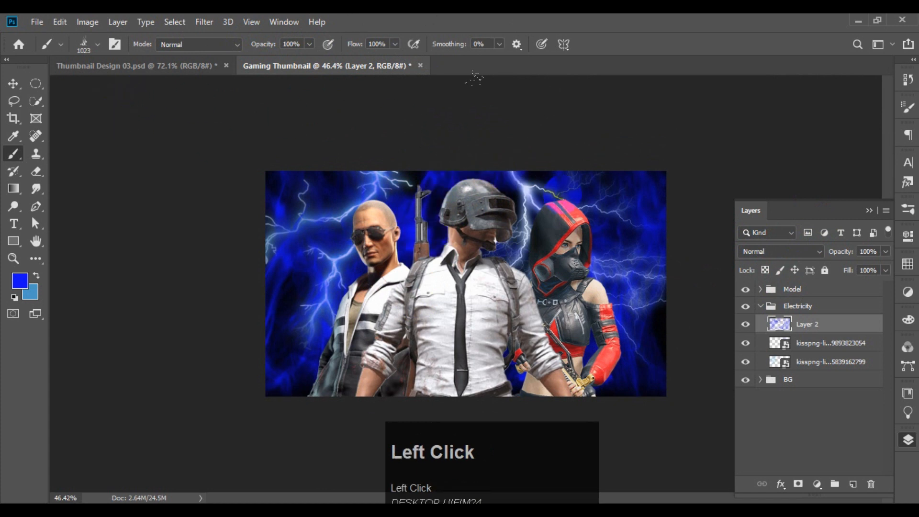
# Step: Switch to the Move tool and compare the blue smoke background with the Thumbnail Design 03 reference document
pyautogui.click(13, 83)
pyautogui.keyDown('alt'); pyautogui.scroll(2, 544, 211); pyautogui.keyUp('alt')
pyautogui.keyDown('alt'); pyautogui.scroll(4, 544, 211); pyautogui.keyUp('alt')
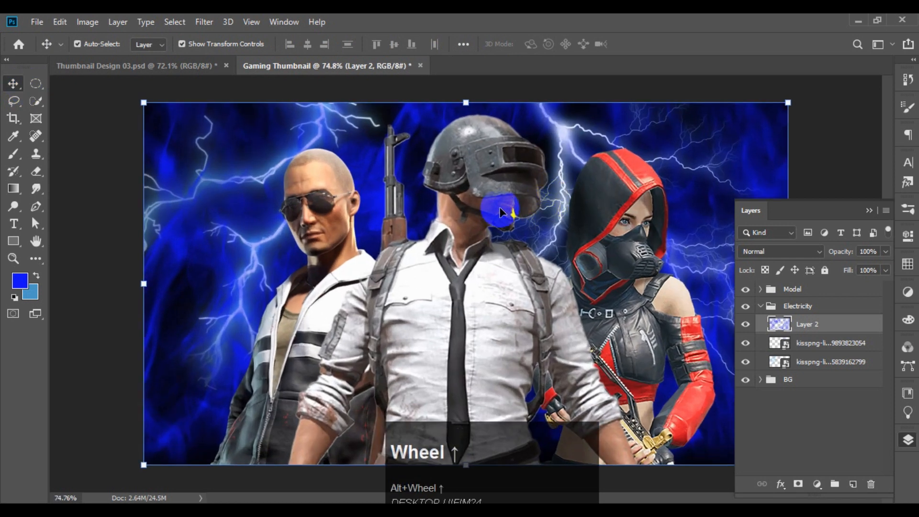
pyautogui.click(165, 66)
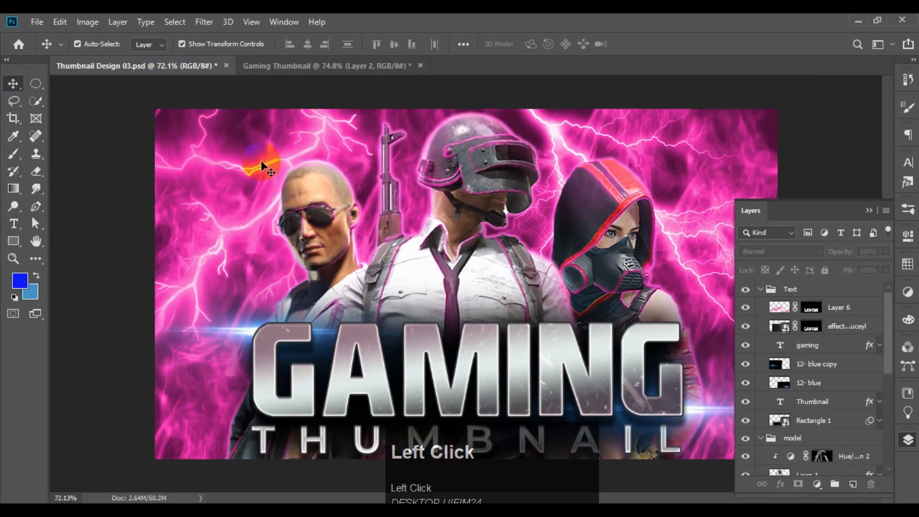
pyautogui.click(280, 67)
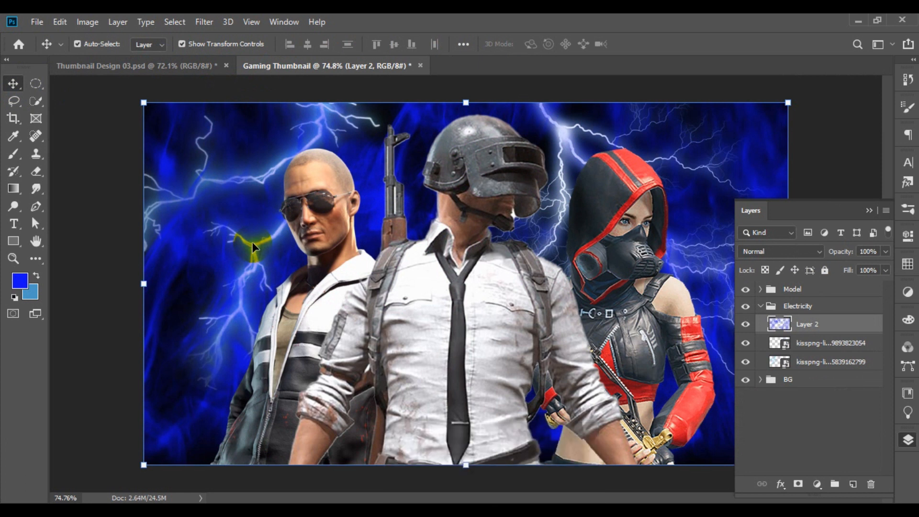
pyautogui.click(137, 209)
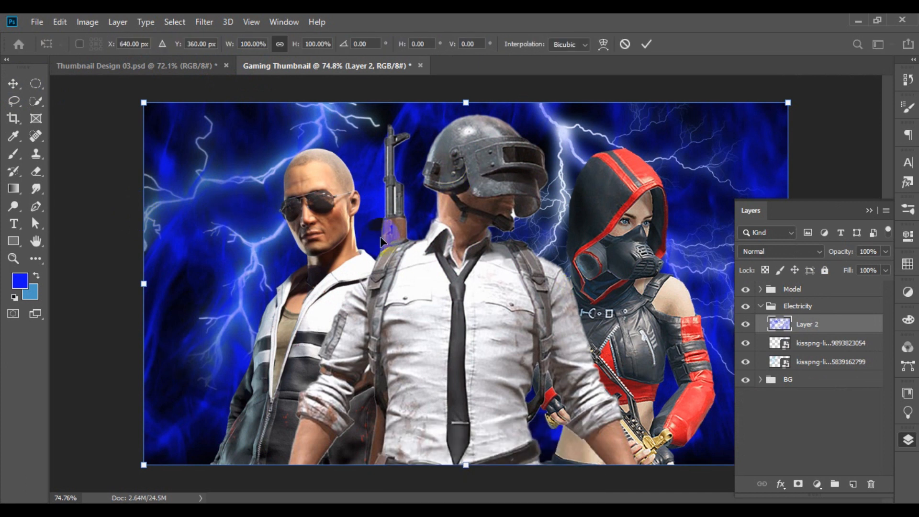
pyautogui.click(810, 372)
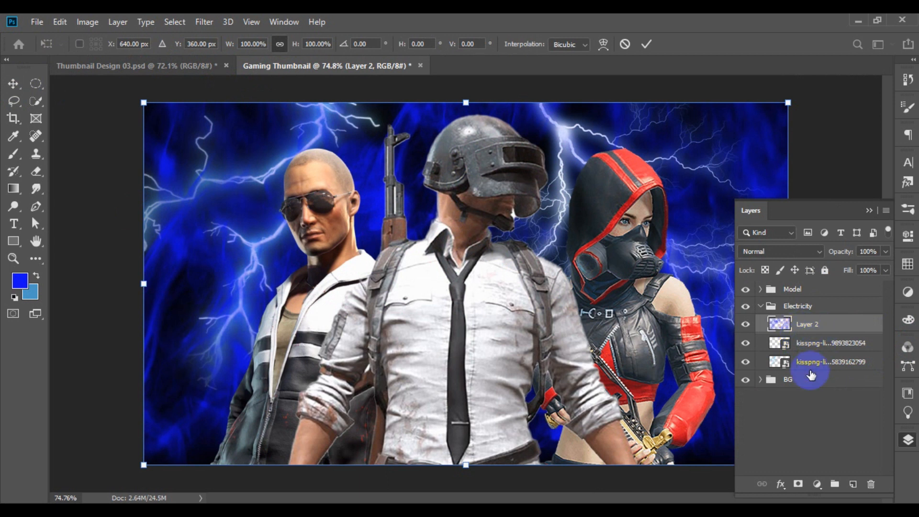
pyautogui.click(802, 327)
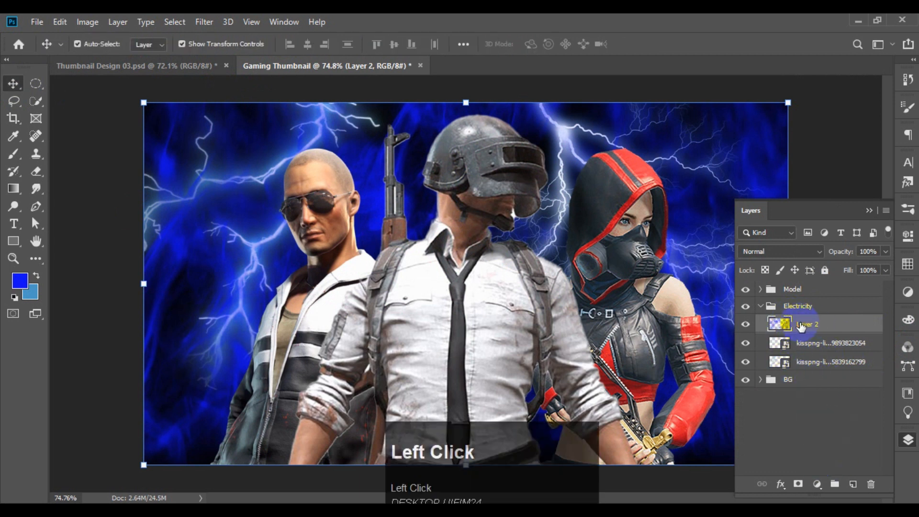
# Step: Add a Hue/Saturation adjustment above Layer 2 with Colorize enabled, hue 302 and saturation 89
pyautogui.click(817, 484)
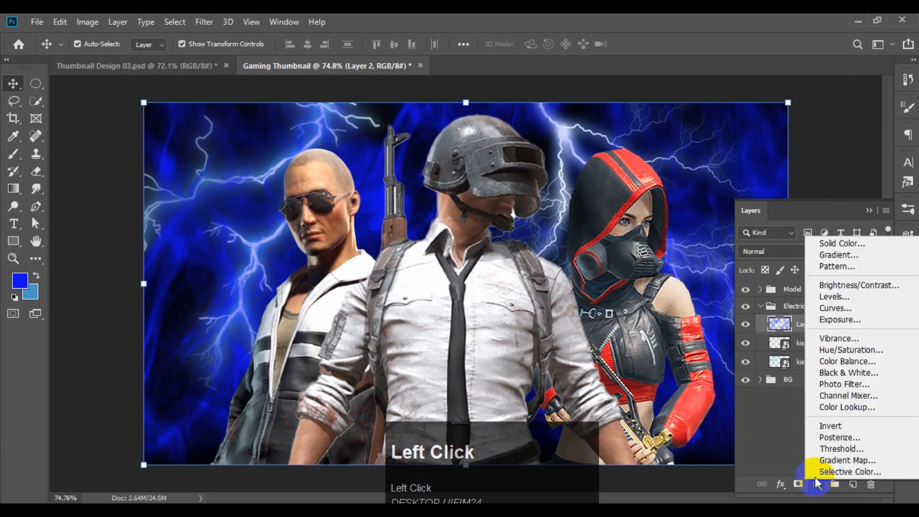
pyautogui.click(833, 350)
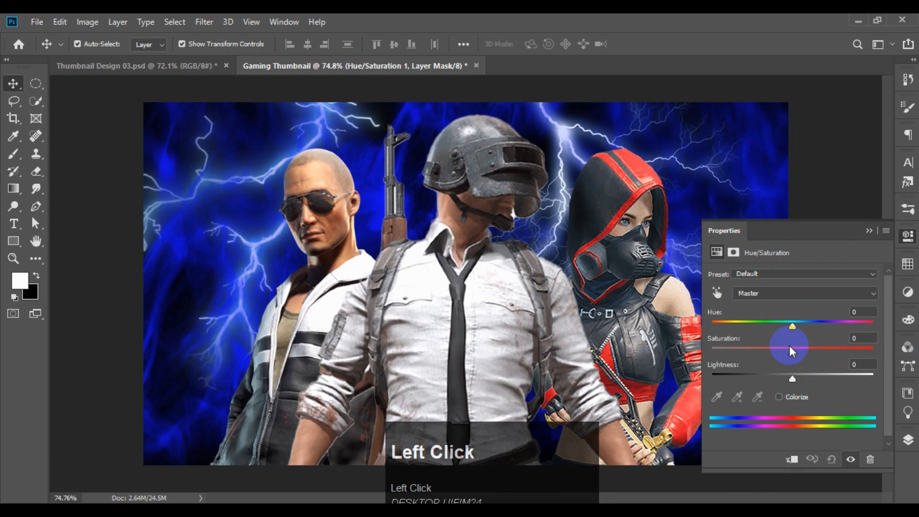
pyautogui.click(779, 397)
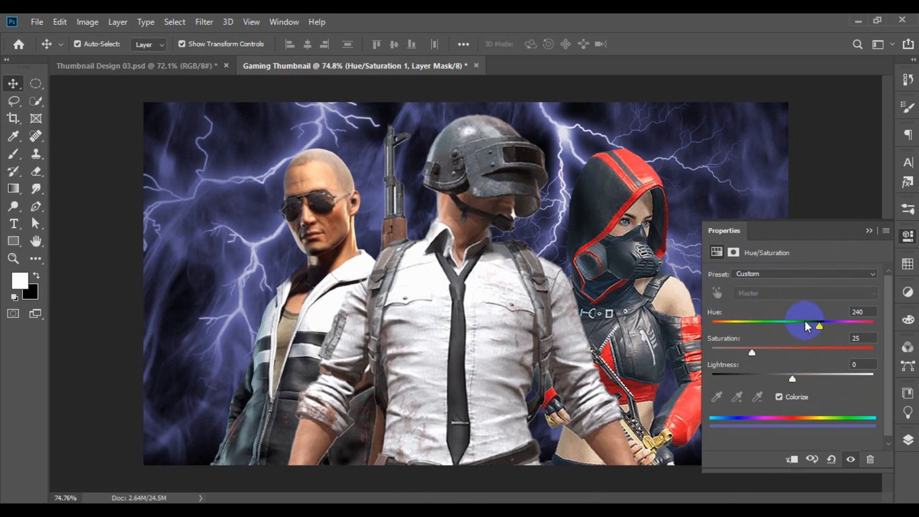
pyautogui.moveTo(820, 326); pyautogui.dragTo(840, 327)
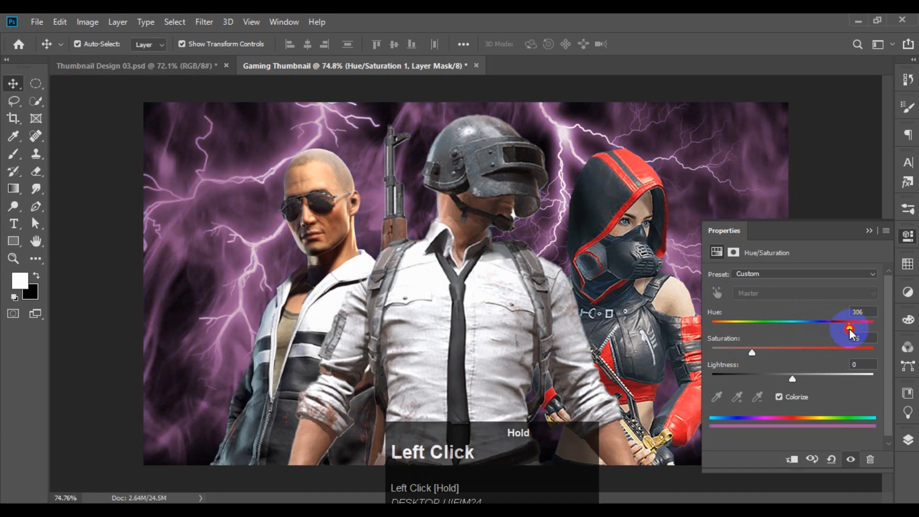
pyautogui.moveTo(752, 352); pyautogui.dragTo(854, 357)
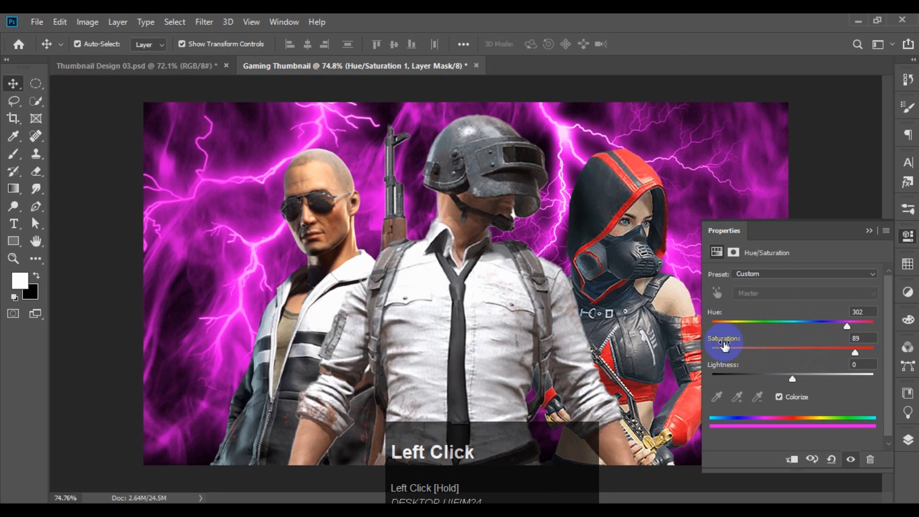
pyautogui.click(869, 233)
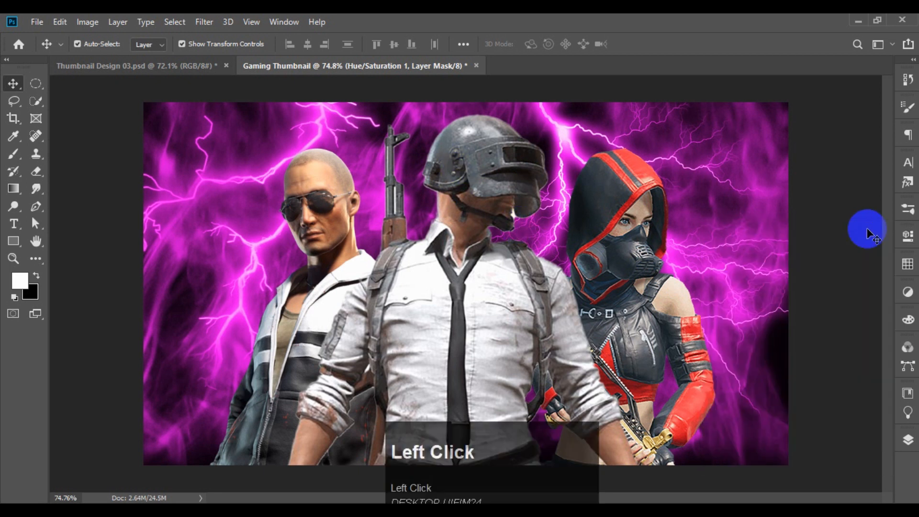
# Step: Check the background color against the Thumbnail Design 03 reference and shift the Hue/Saturation adjustment's hue to about 315
pyautogui.click(153, 67)
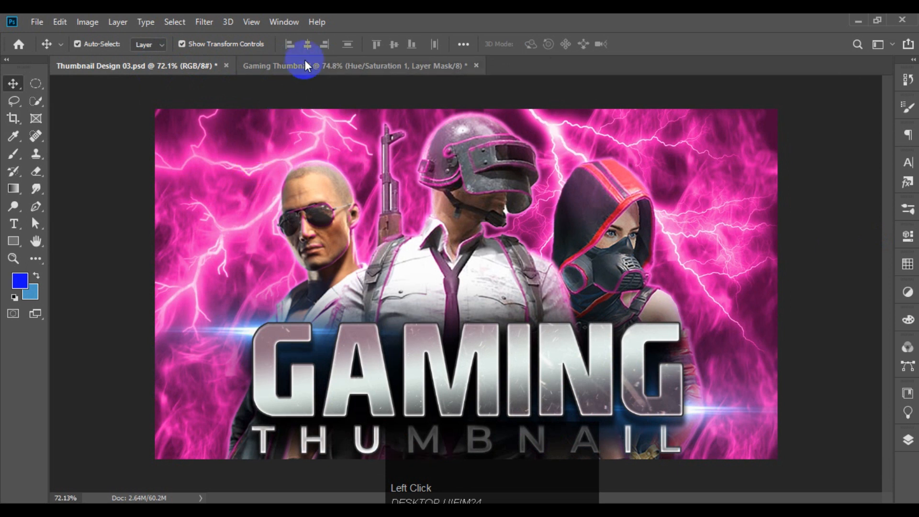
pyautogui.click(310, 68)
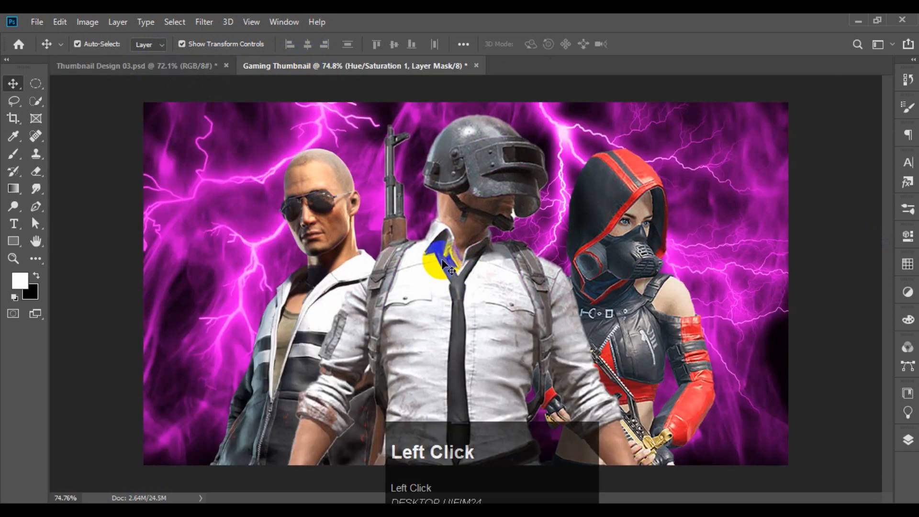
pyautogui.click(908, 439)
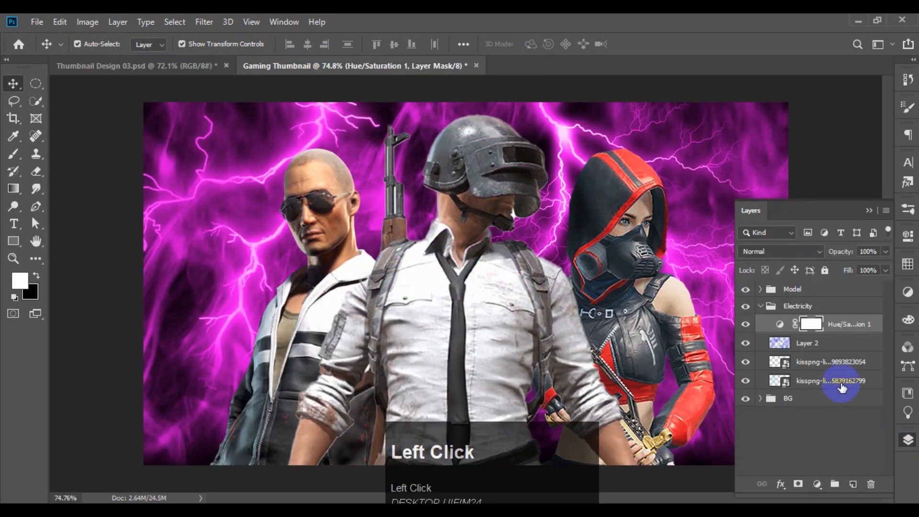
pyautogui.click(780, 329)
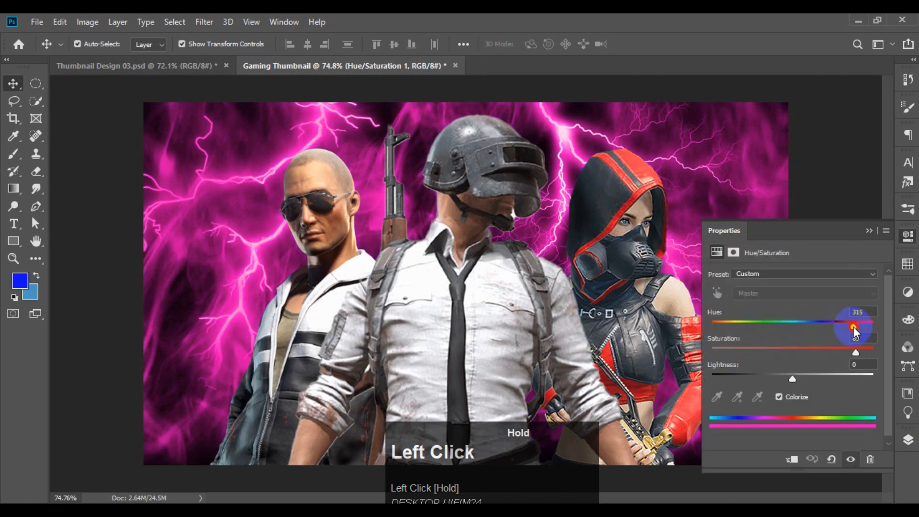
pyautogui.click(869, 230)
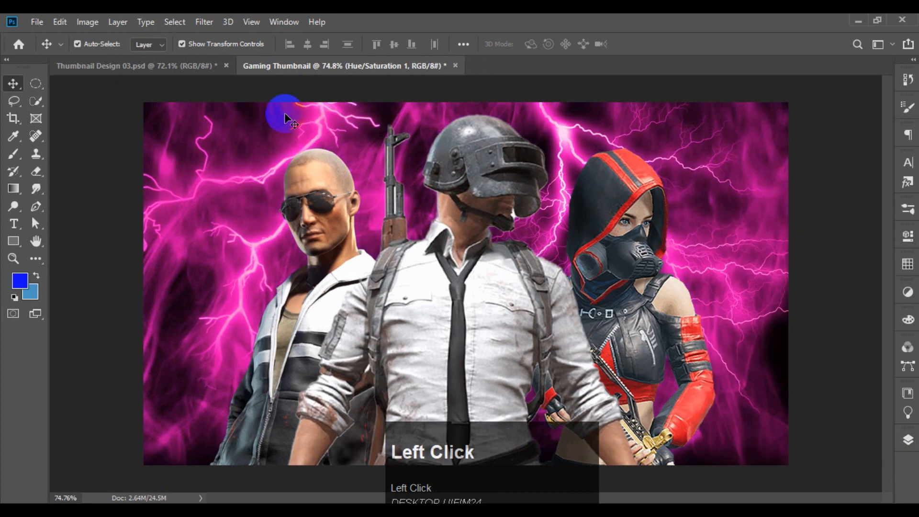
# Step: Compare the recolored pink lightning background with the reference design and inspect the characters in front of it
pyautogui.click(157, 67)
pyautogui.click(299, 70)
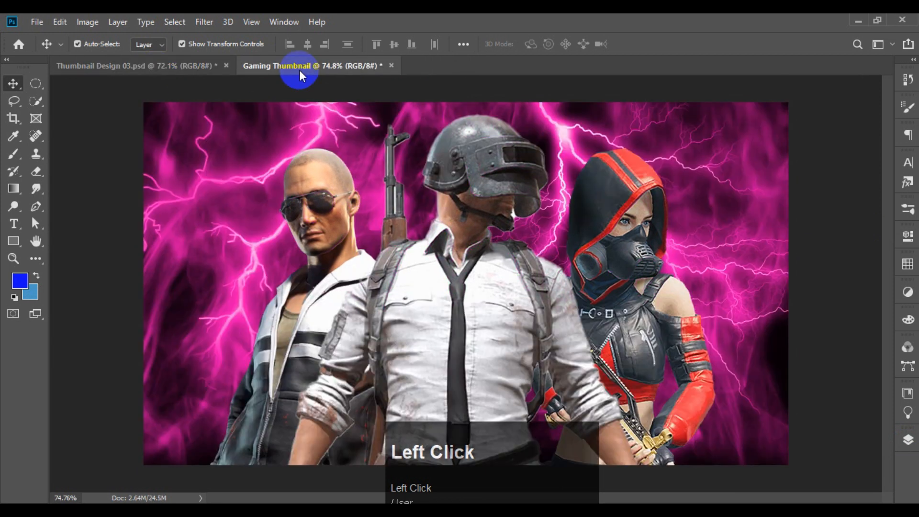
pyautogui.scroll(-1, 490, 237)
pyautogui.scroll(2, 472, 246)
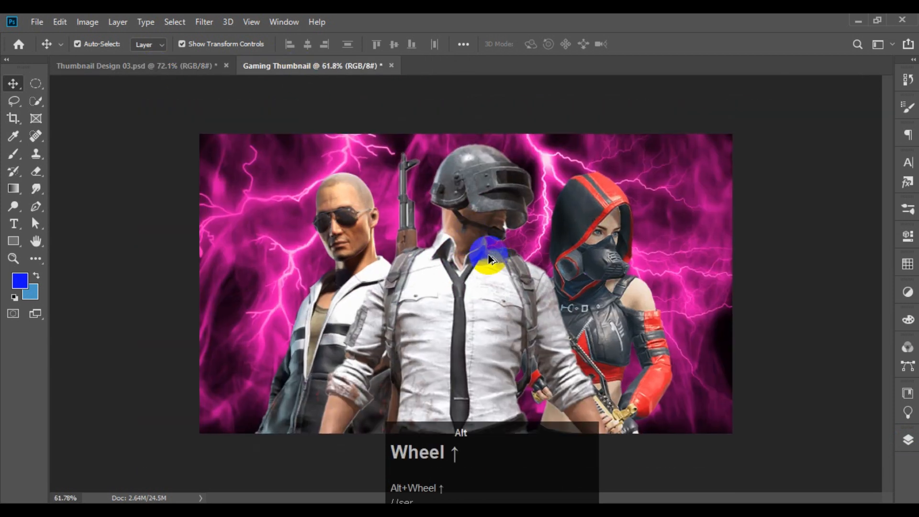
pyautogui.click(906, 441)
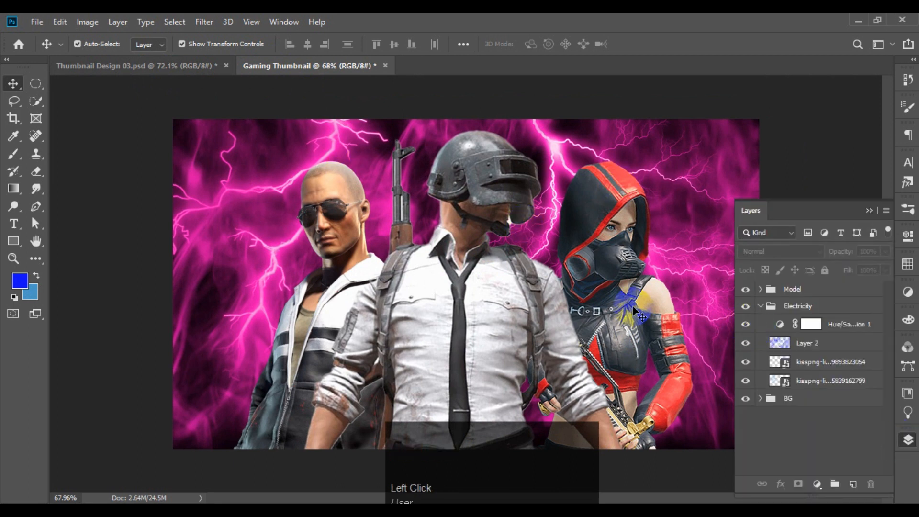
pyautogui.click(440, 271)
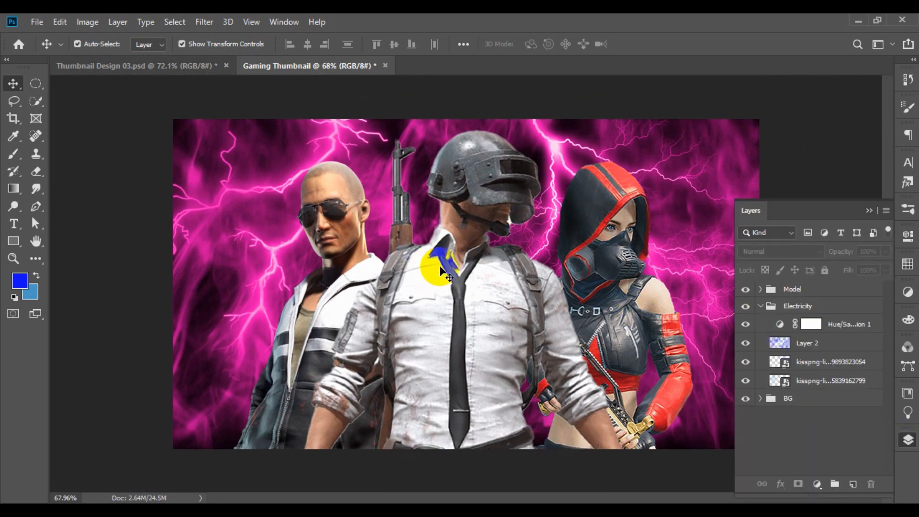
pyautogui.click(397, 206)
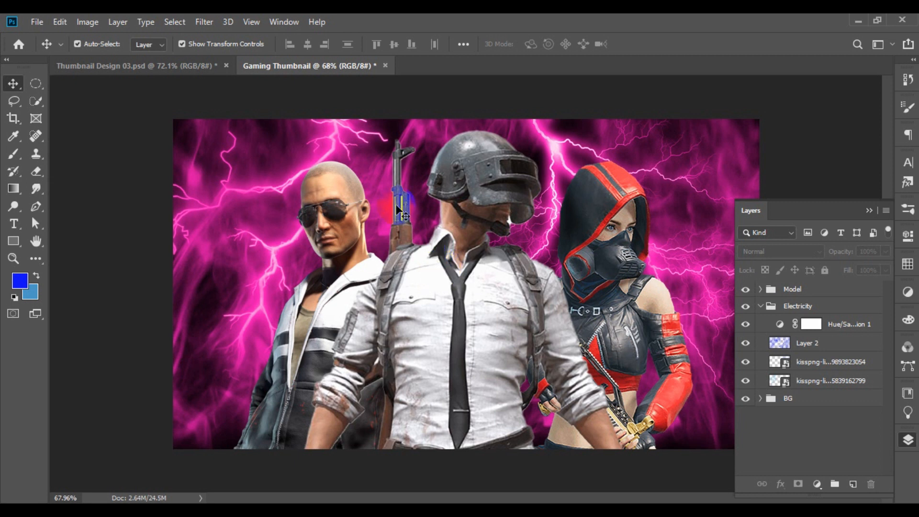
# Step: Collapse and hide the Text group in Thumbnail Design 03 and examine the glow and pink lighting on its characters
pyautogui.click(182, 67)
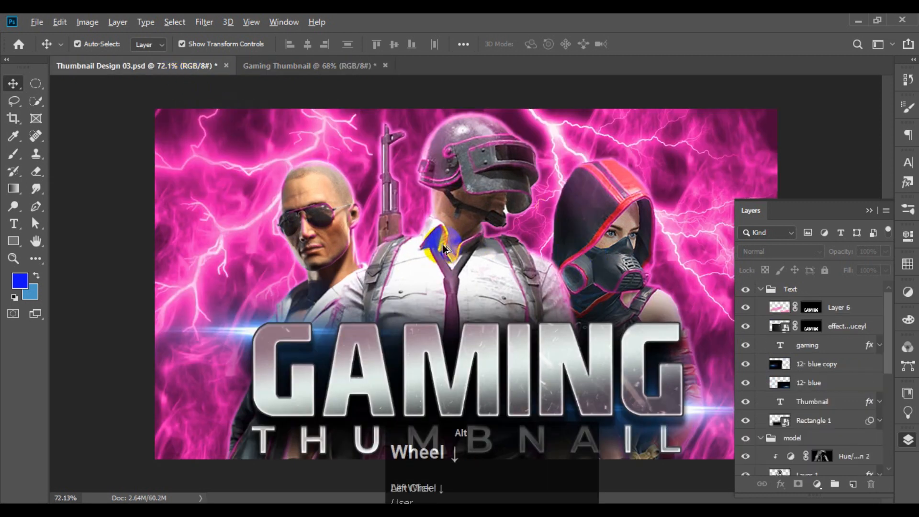
pyautogui.keyDown('alt'); pyautogui.scroll(-2, 443, 245); pyautogui.keyUp('alt')
pyautogui.click(762, 291)
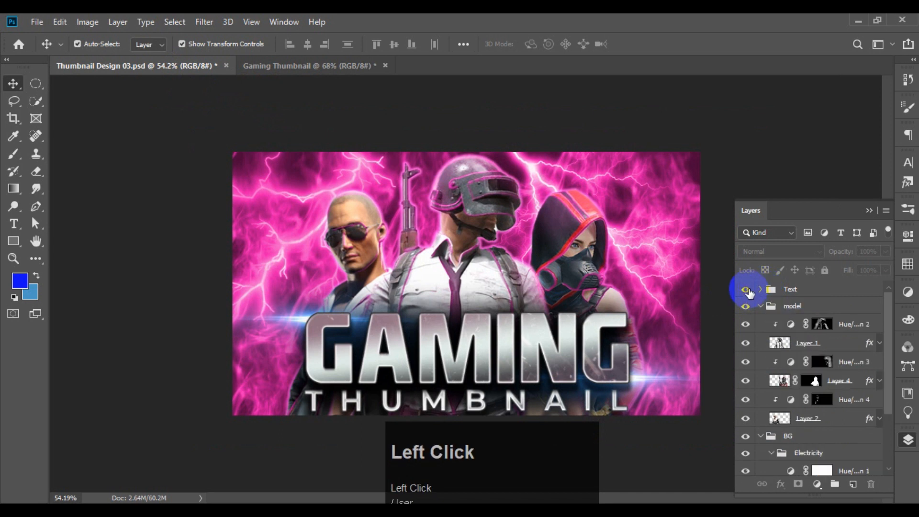
pyautogui.click(745, 289)
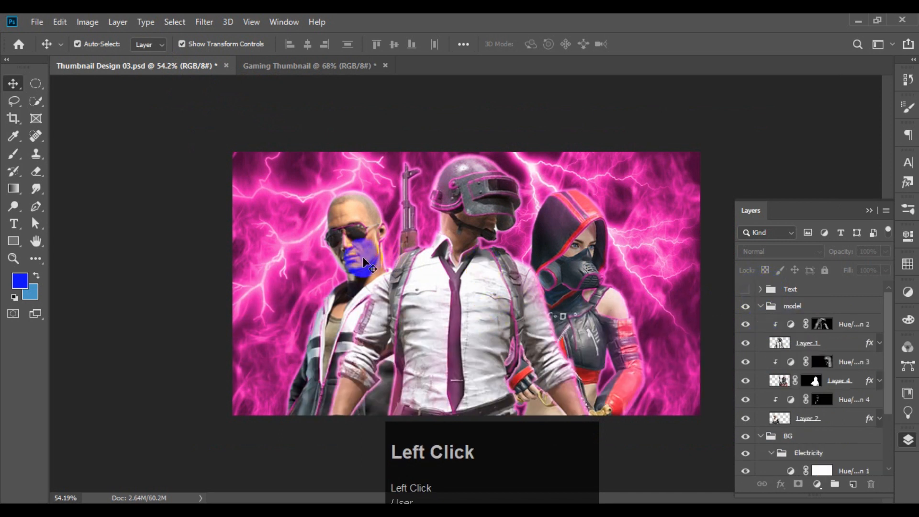
pyautogui.keyDown('alt'); pyautogui.scroll(-1, 349, 263); pyautogui.keyUp('alt')
pyautogui.keyDown('alt'); pyautogui.scroll(1, 535, 231); pyautogui.keyUp('alt')
pyautogui.keyDown('alt'); pyautogui.scroll(1, 536, 231); pyautogui.keyUp('alt')
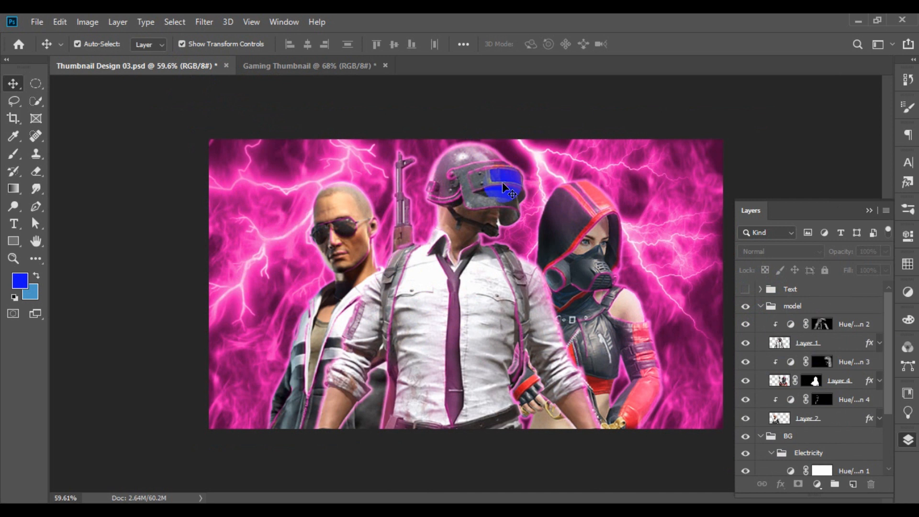
# Step: Return to the Gaming Thumbnail document and expand the Model group to reach the character layers
pyautogui.click(303, 66)
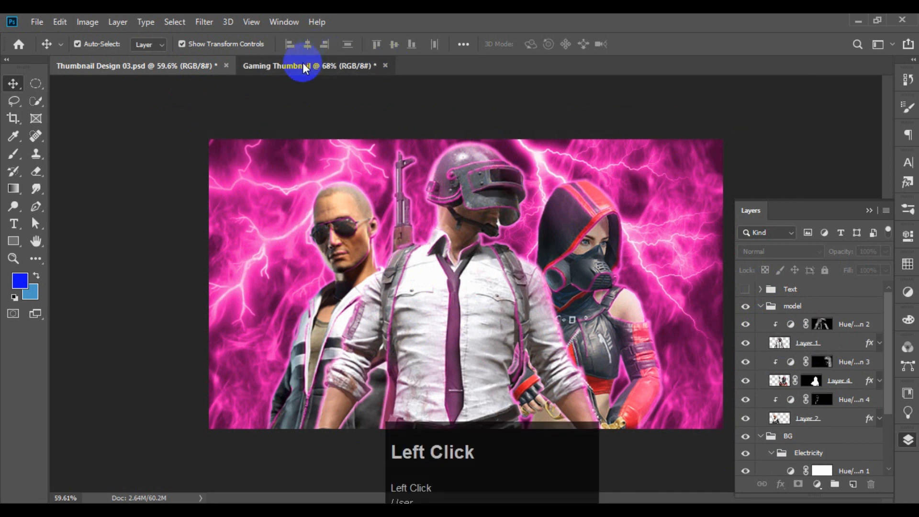
pyautogui.keyDown('alt'); pyautogui.scroll(-2, 411, 246); pyautogui.keyUp('alt')
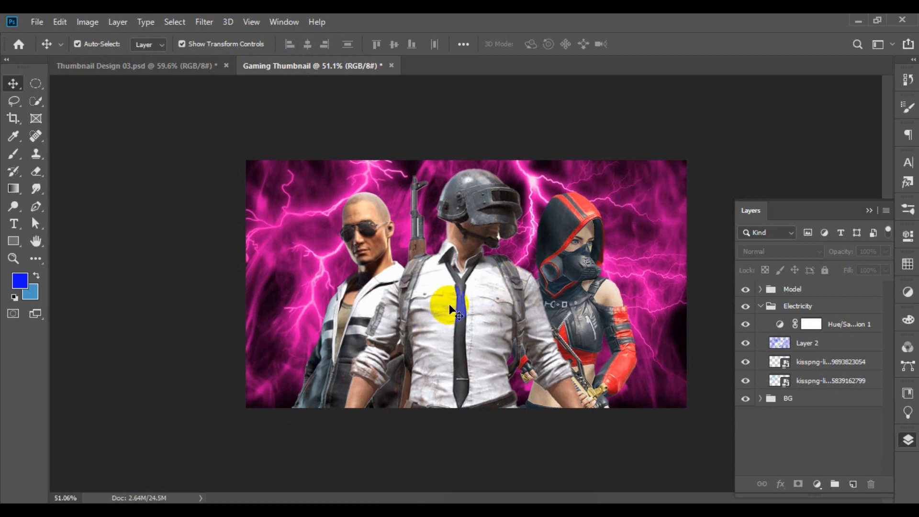
pyautogui.keyDown('alt'); pyautogui.scroll(2, 589, 207); pyautogui.keyUp('alt')
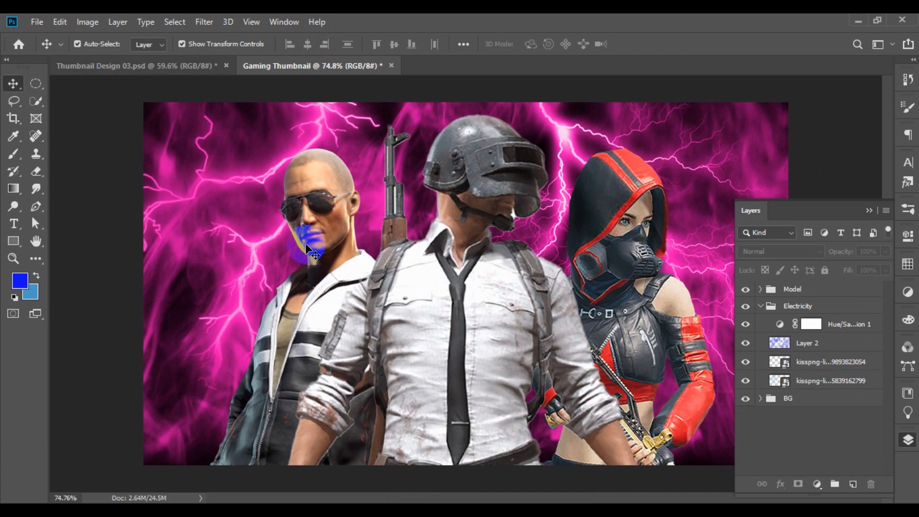
pyautogui.click(479, 280)
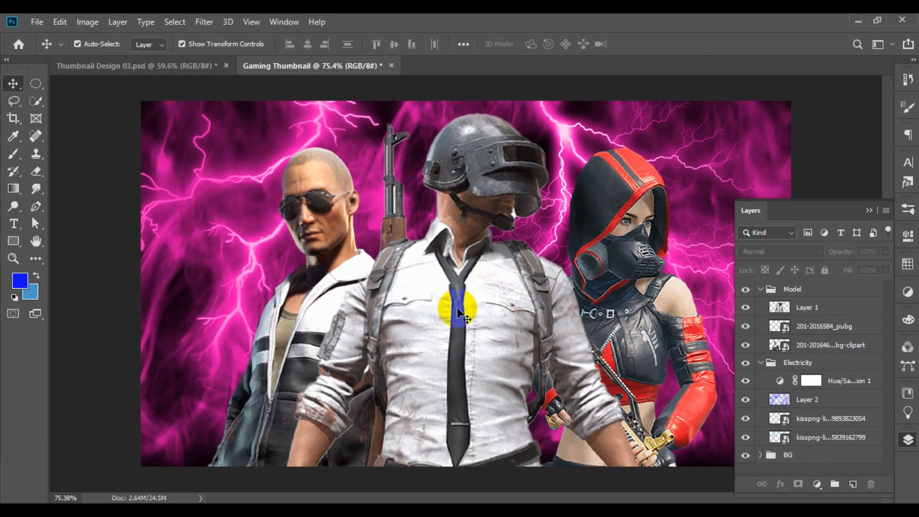
# Step: Add a Hue/Saturation adjustment above the helmeted character's layer and enable Colorize
pyautogui.click(428, 295)
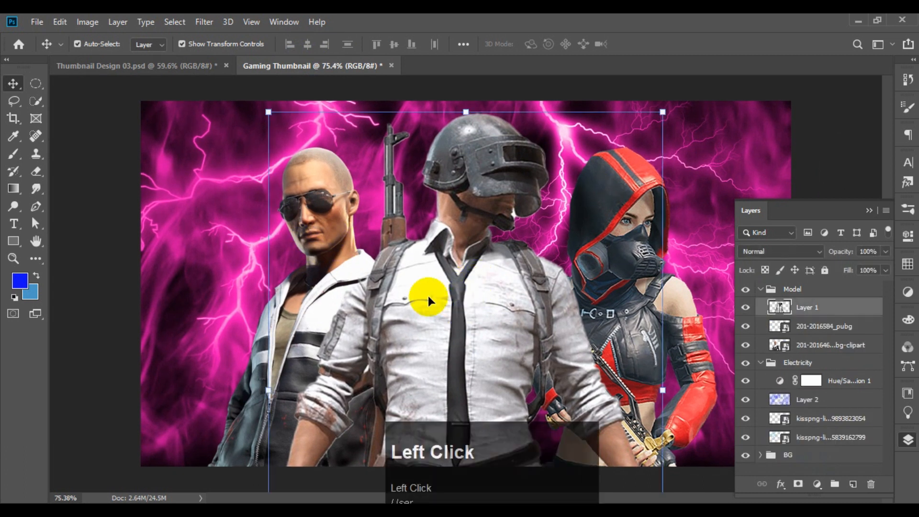
pyautogui.click(817, 484)
pyautogui.click(833, 353)
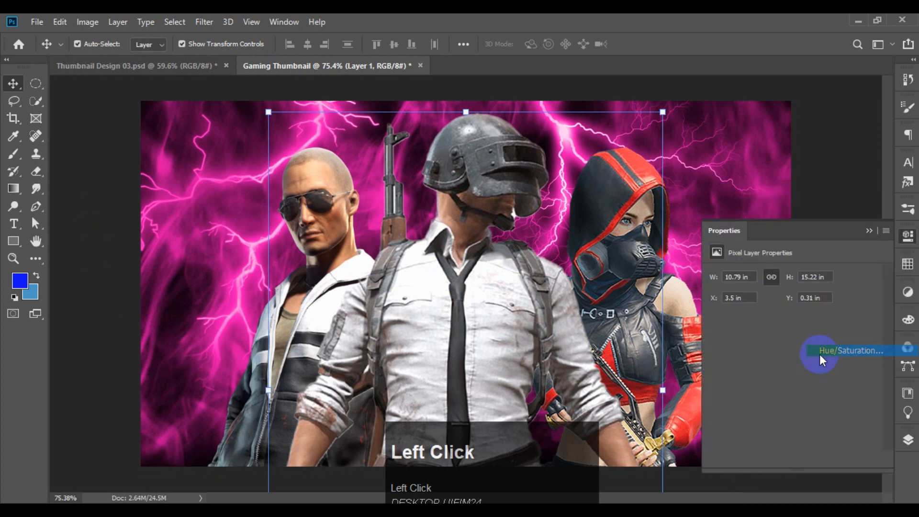
pyautogui.click(778, 397)
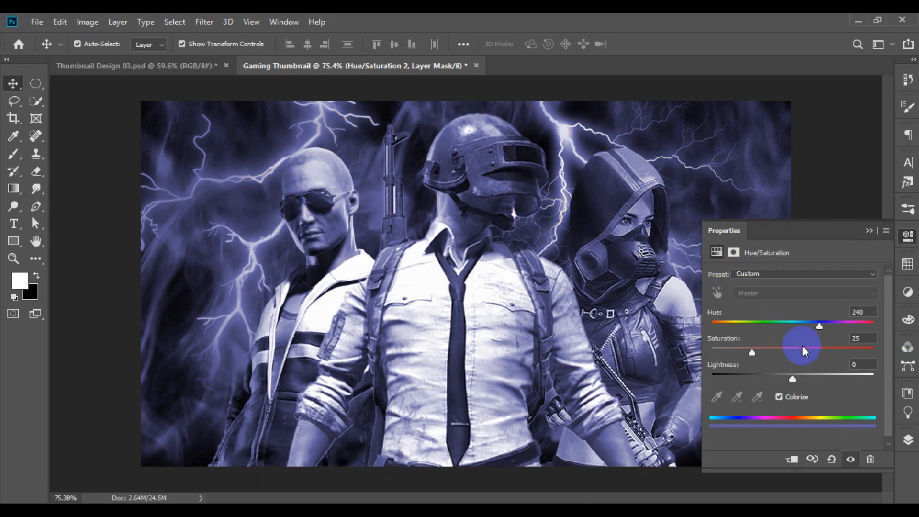
# Step: Clip the new Hue/Saturation adjustment to the helmeted character's layer so only that character is tinted
pyautogui.click(908, 440)
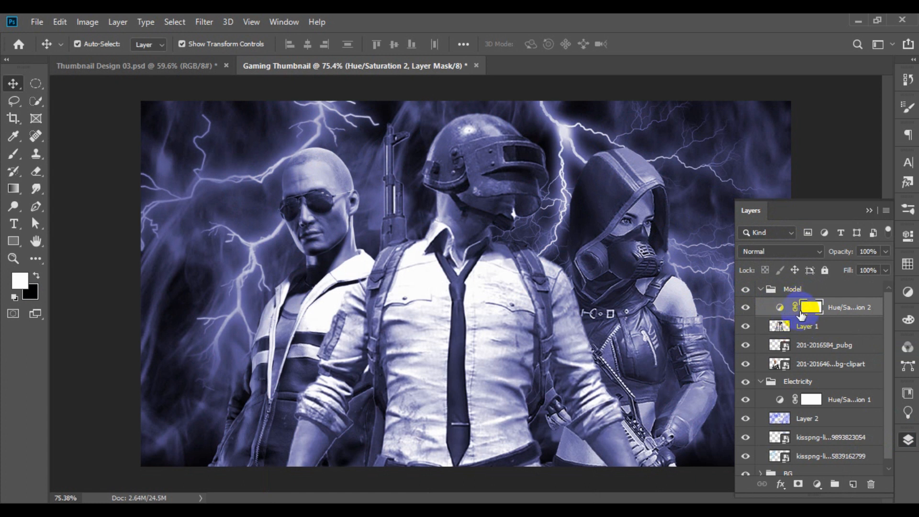
pyautogui.keyDown('alt'); pyautogui.click(778, 313); pyautogui.keyUp('alt')
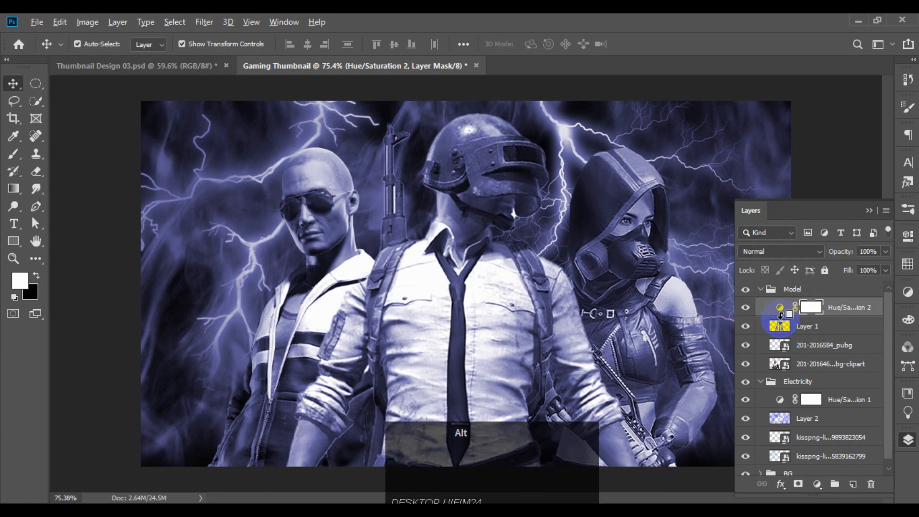
pyautogui.keyDown('alt'); pyautogui.click(780, 315); pyautogui.keyUp('alt')
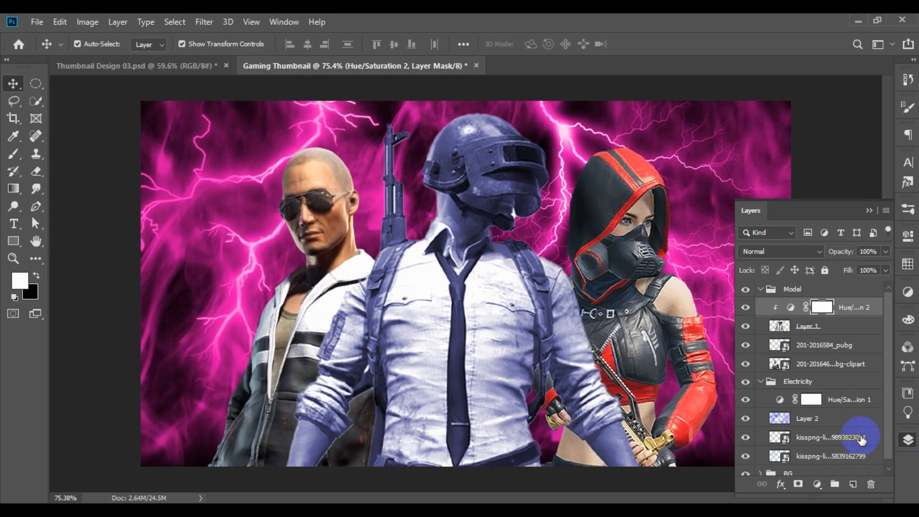
# Step: Tint the helmeted character pink by setting the clipped adjustment to hue 326, saturation 90 and lightness +20
pyautogui.click(789, 314)
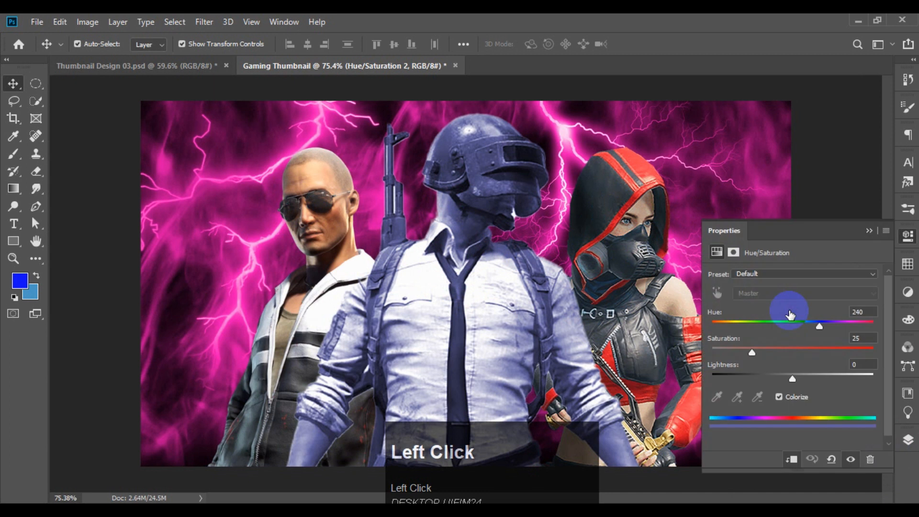
pyautogui.moveTo(820, 325); pyautogui.dragTo(833, 322)
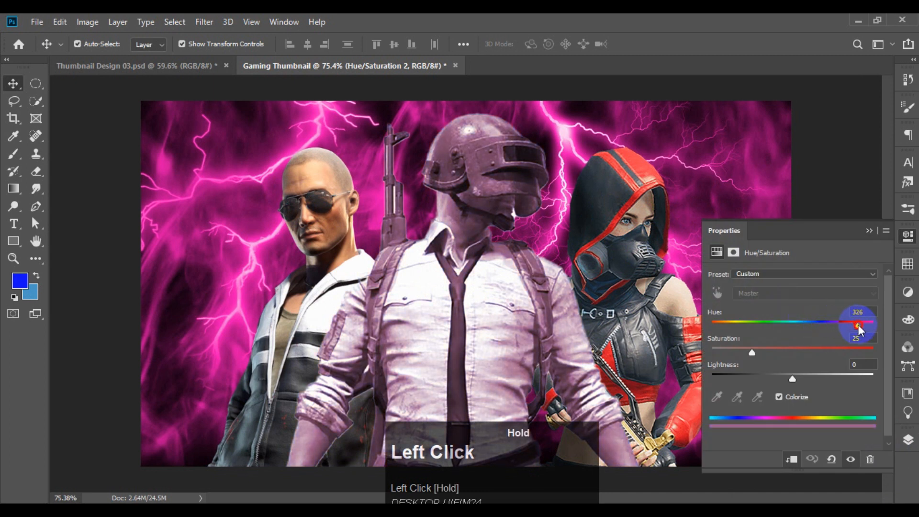
pyautogui.moveTo(752, 354); pyautogui.dragTo(854, 353)
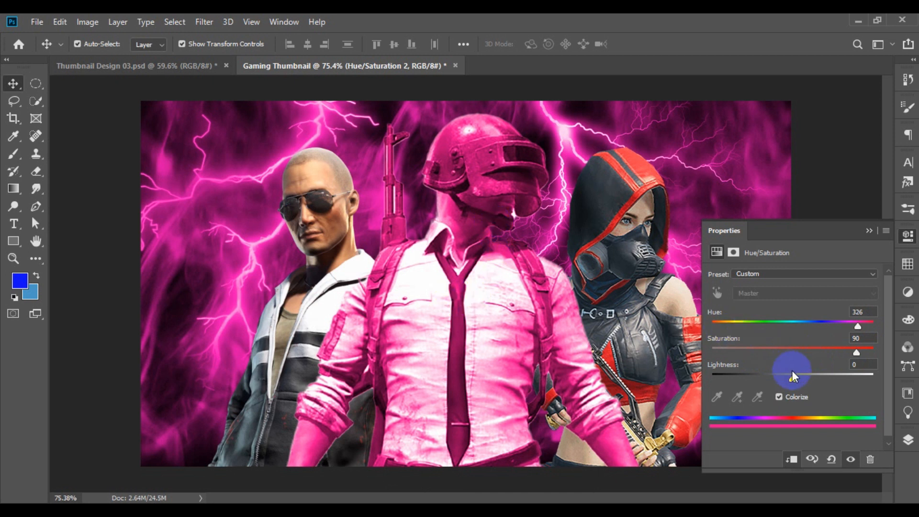
pyautogui.moveTo(791, 375); pyautogui.dragTo(808, 377)
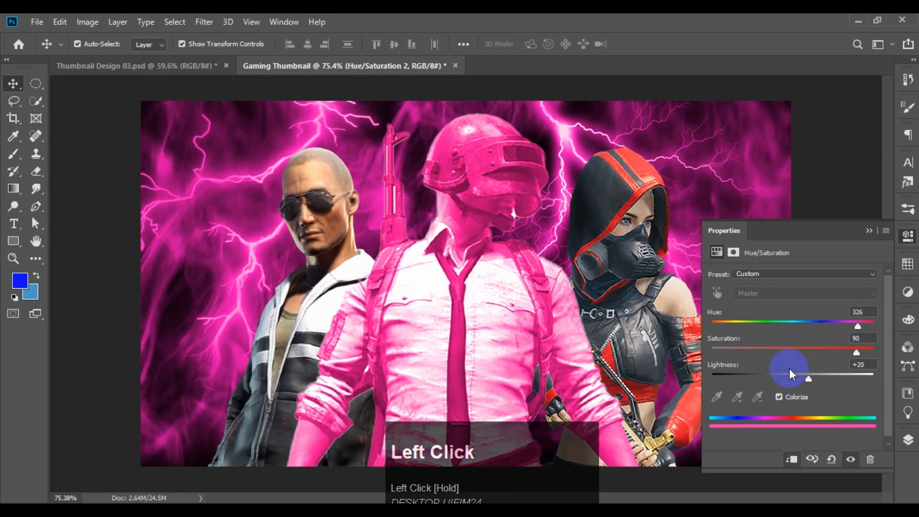
pyautogui.click(869, 231)
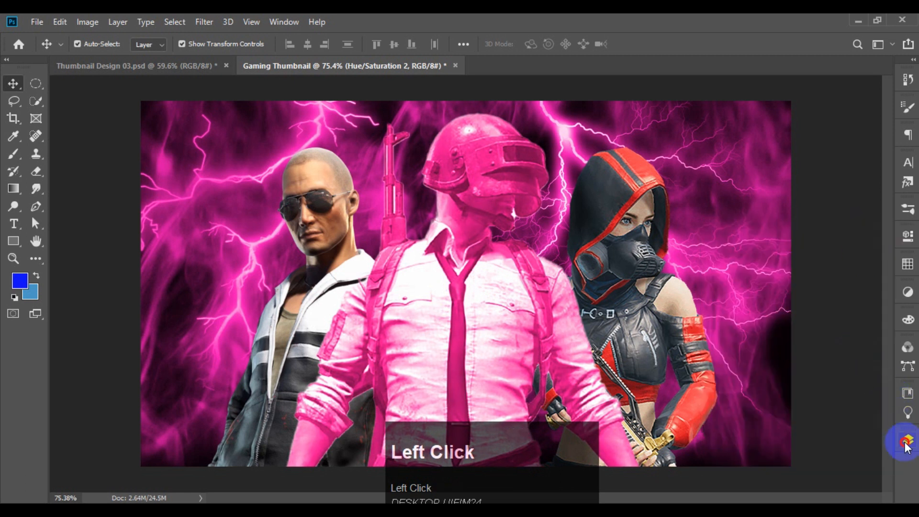
# Step: Invert the mask of the clipped Hue/Saturation adjustment to black to hide the pink tint
pyautogui.click(907, 439)
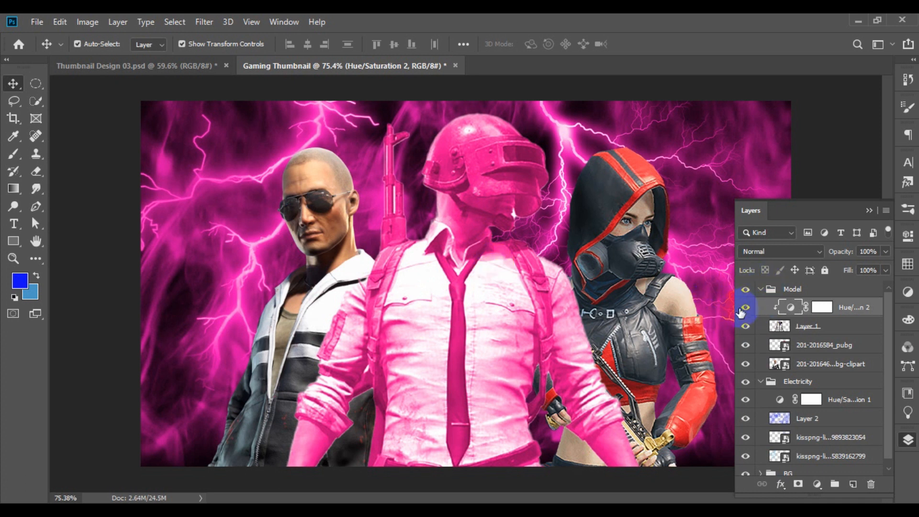
pyautogui.click(824, 311)
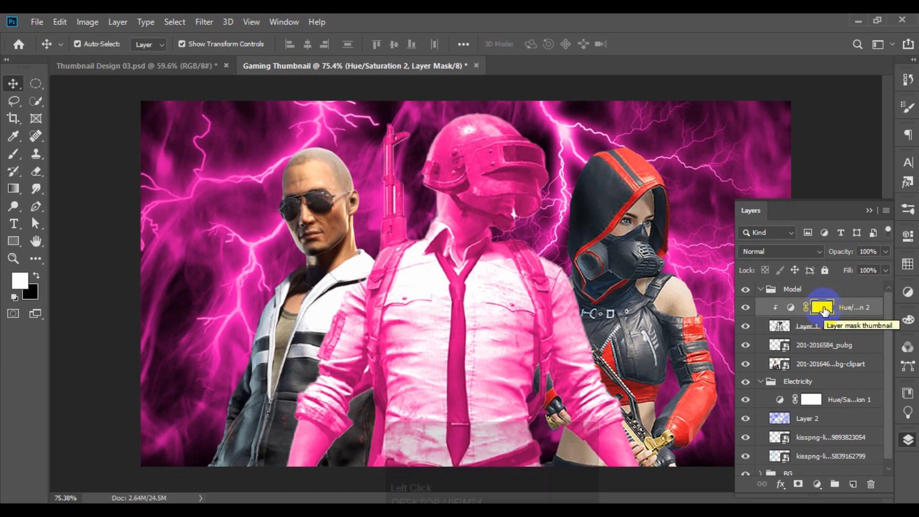
pyautogui.press('ctrl')
pyautogui.hotkey('ctrl', 'i')
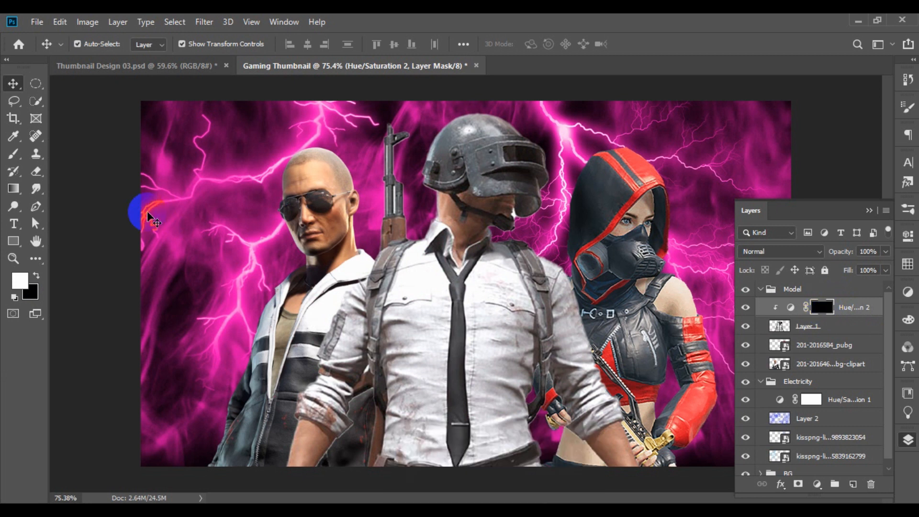
# Step: Choose the Soft Round brush from General Brushes for the Brush tool
pyautogui.click(13, 154)
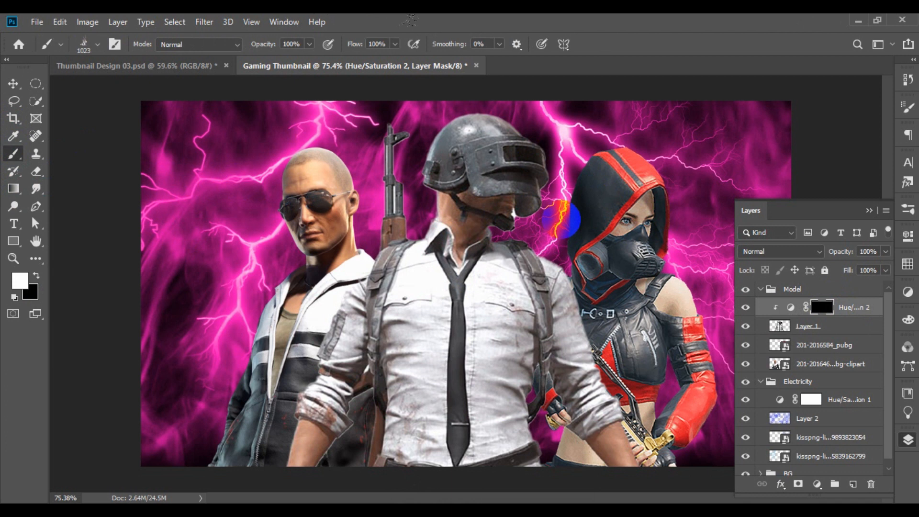
pyautogui.click(96, 46)
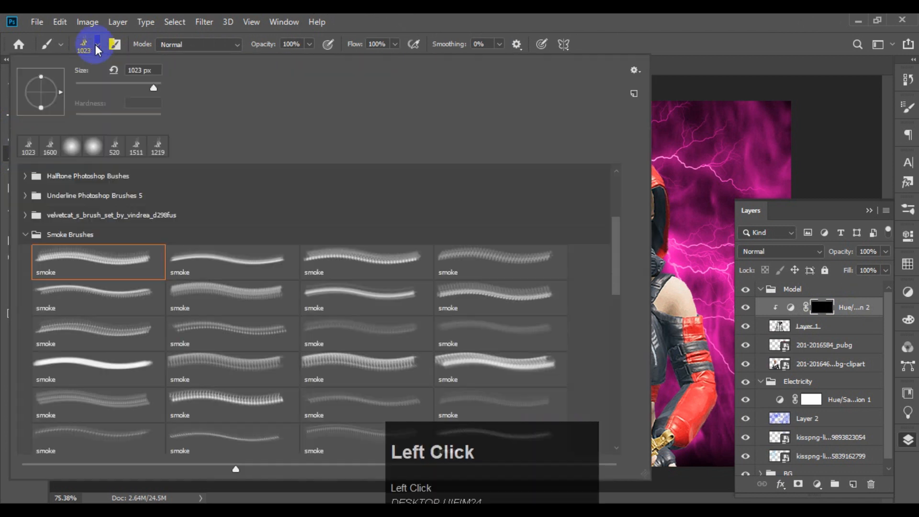
pyautogui.scroll(1, 61, 205)
pyautogui.scroll(4, 61, 205)
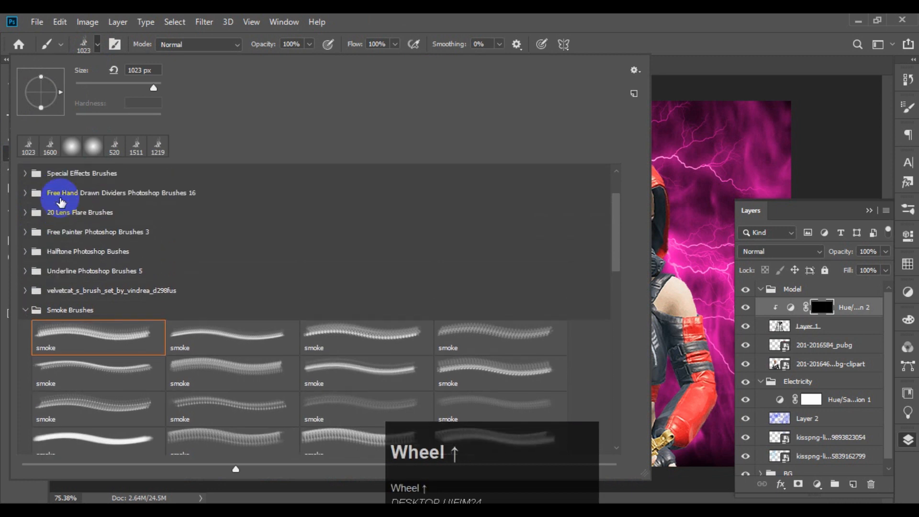
pyautogui.click(30, 174)
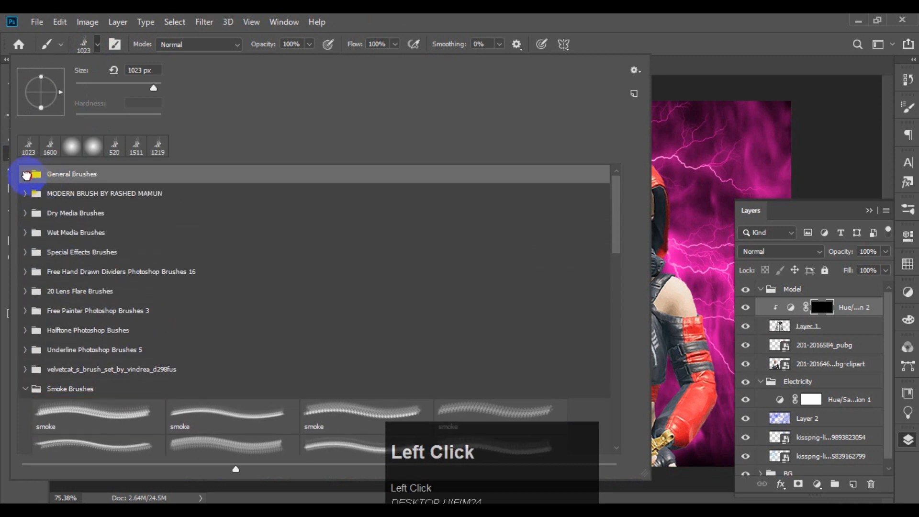
pyautogui.click(25, 175)
pyautogui.click(45, 194)
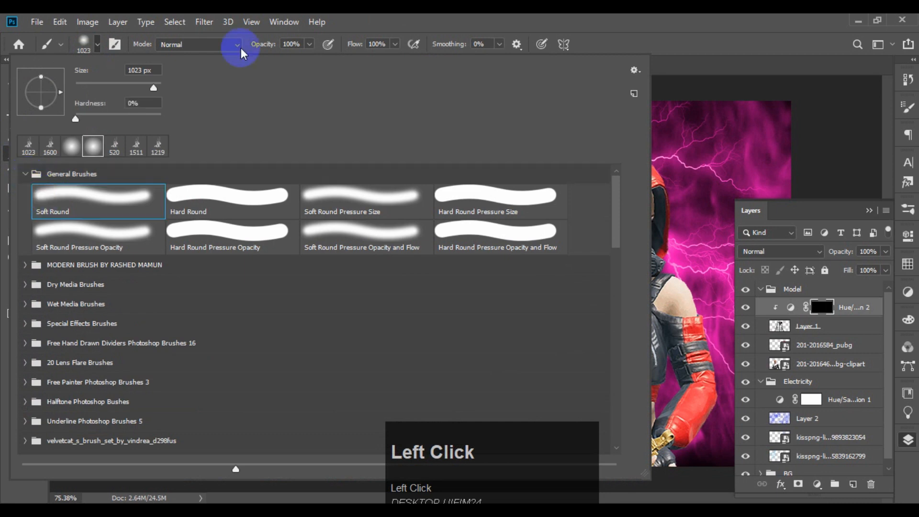
pyautogui.click(346, 18)
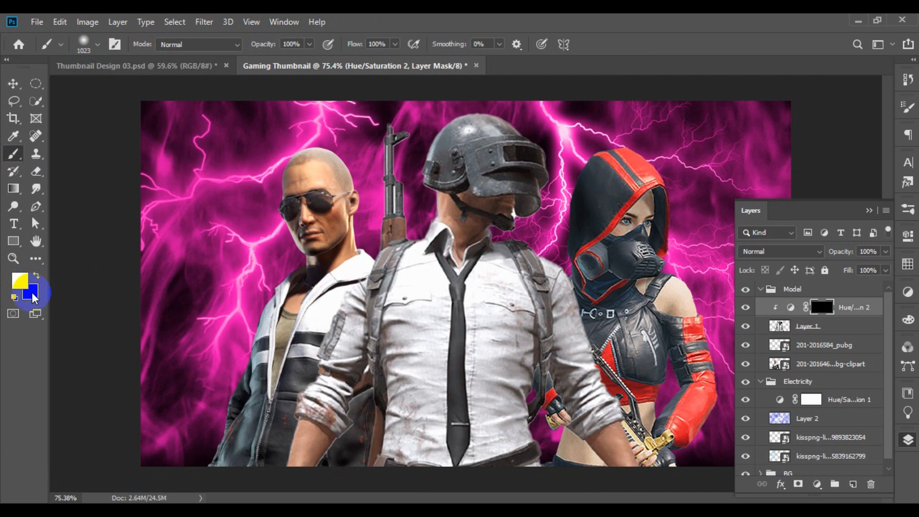
# Step: Try a white dab of about 376 px on the adjustment's mask over the helmeted character's chest
pyautogui.keyDown('alt'); pyautogui.rightClick(419, 300); pyautogui.keyUp('alt')
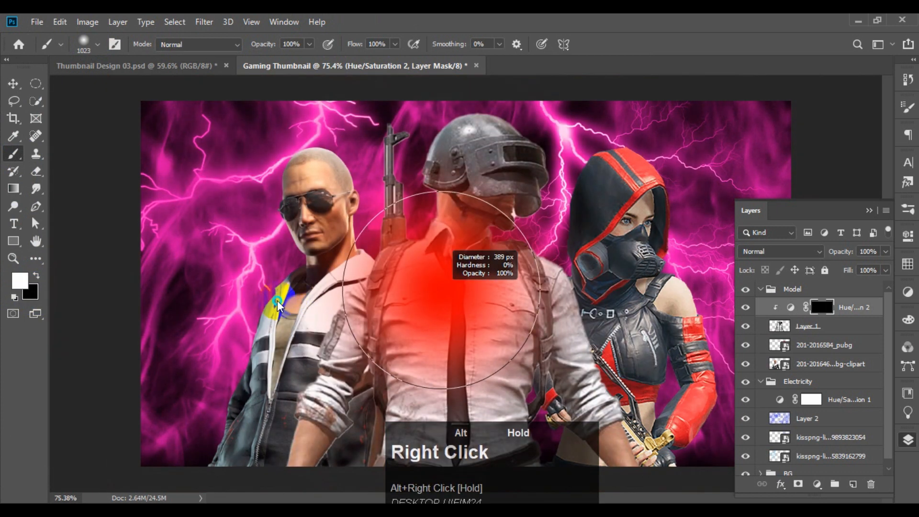
pyautogui.keyDown('alt'); pyautogui.scroll(-1, 459, 266); pyautogui.keyUp('alt')
pyautogui.click(468, 328)
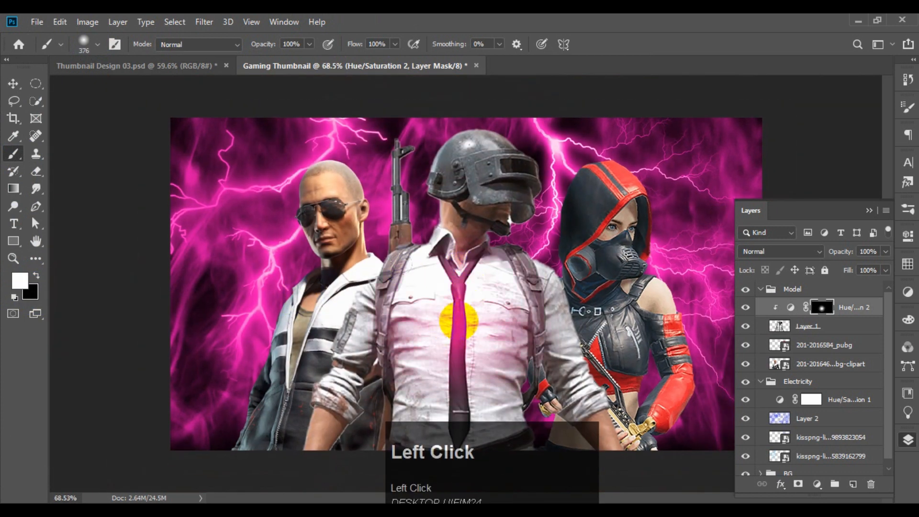
# Step: Paint black on the adjustment's mask over the chest to remove the pink test dab
pyautogui.click(60, 302)
pyautogui.click(37, 274)
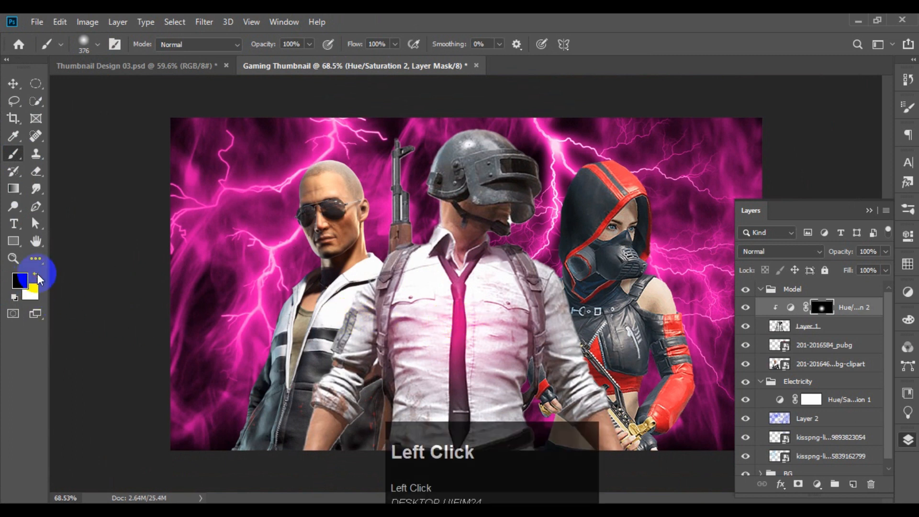
pyautogui.click(14, 297)
pyautogui.moveTo(425, 322)
pyautogui.mouseDown()
pyautogui.moveTo(454, 382)
pyautogui.moveTo(490, 280)
pyautogui.moveTo(438, 242)
pyautogui.mouseUp()
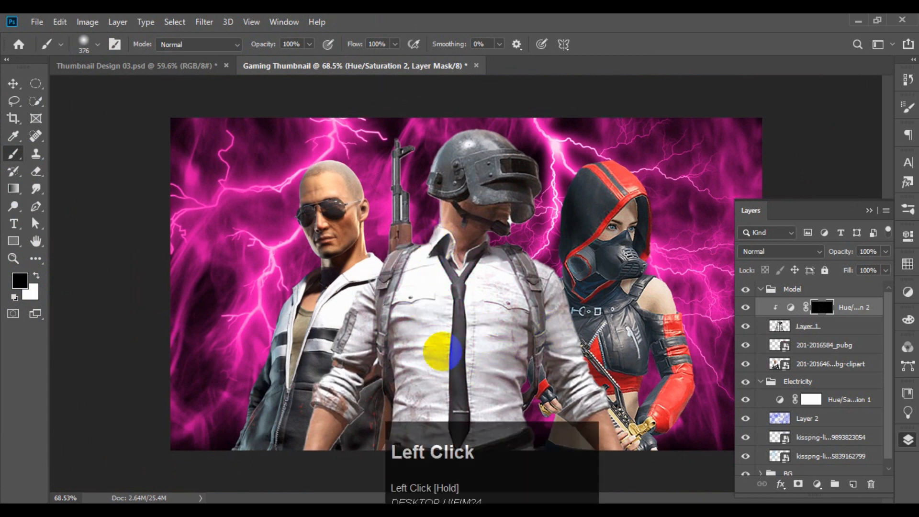
# Step: Paint white on the adjustment's mask with a soft 13 px brush along the helmet's top edge to create a pink rim light
pyautogui.click(35, 274)
pyautogui.press('d')
pyautogui.keyDown('alt'); pyautogui.scroll(3, 504, 249); pyautogui.keyUp('alt')
pyautogui.keyDown('alt'); pyautogui.rightClick(504, 254); pyautogui.keyUp('alt')
pyautogui.moveTo(504, 254); pyautogui.dragTo(375, 261)
pyautogui.scroll(3, 529, 222)
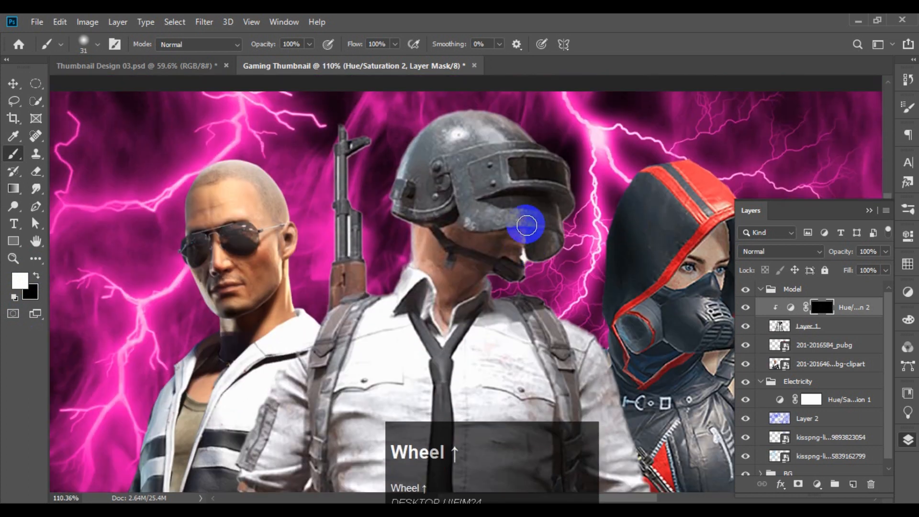
pyautogui.keyDown('alt'); pyautogui.scroll(3, 455, 199); pyautogui.keyUp('alt')
pyautogui.keyDown('alt'); pyautogui.scroll(2, 559, 172); pyautogui.keyUp('alt')
pyautogui.moveTo(450, 184); pyautogui.dragTo(407, 189)
pyautogui.keyDown('alt'); pyautogui.scroll(2, 314, 194); pyautogui.keyUp('alt')
pyautogui.keyDown('alt'); pyautogui.rightClick(309, 198); pyautogui.keyUp('alt')
pyautogui.moveTo(306, 203)
pyautogui.mouseDown()
pyautogui.moveTo(371, 163)
pyautogui.moveTo(445, 149)
pyautogui.moveTo(504, 148)
pyautogui.moveTo(603, 168)
pyautogui.mouseUp()
pyautogui.keyDown('alt'); pyautogui.scroll(-1, 617, 170); pyautogui.keyUp('alt')
# Step: Extend the pink rim light down the back curve of the helmet to its rear buckle
pyautogui.click(370, 191)
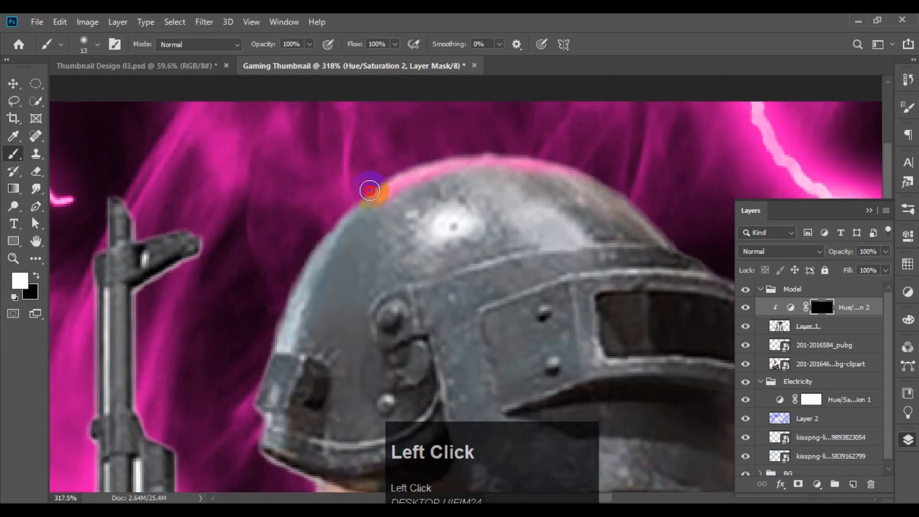
pyautogui.moveTo(322, 240)
pyautogui.mouseDown()
pyautogui.moveTo(301, 270)
pyautogui.moveTo(273, 354)
pyautogui.mouseUp()
pyautogui.keyDown('alt'); pyautogui.scroll(-3, 308, 246); pyautogui.keyUp('alt')
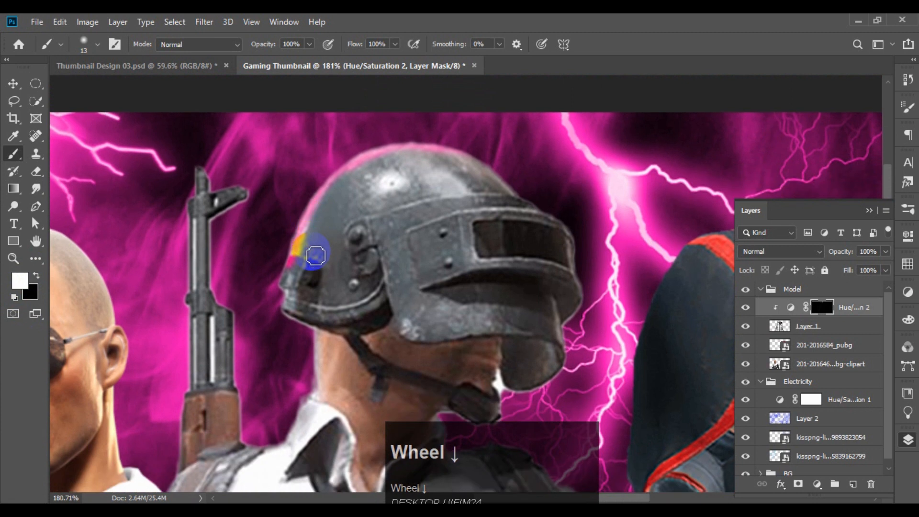
# Step: Reduce the brush to 6 px and paint the pink rim light along the outer edge of the helmet's rear buckle
pyautogui.keyDown('alt'); pyautogui.scroll(3, 303, 248); pyautogui.keyUp('alt')
pyautogui.keyDown('alt'); pyautogui.scroll(2, 266, 299); pyautogui.keyUp('alt')
pyautogui.keyDown('alt'); pyautogui.rightClick(275, 263); pyautogui.keyUp('alt')
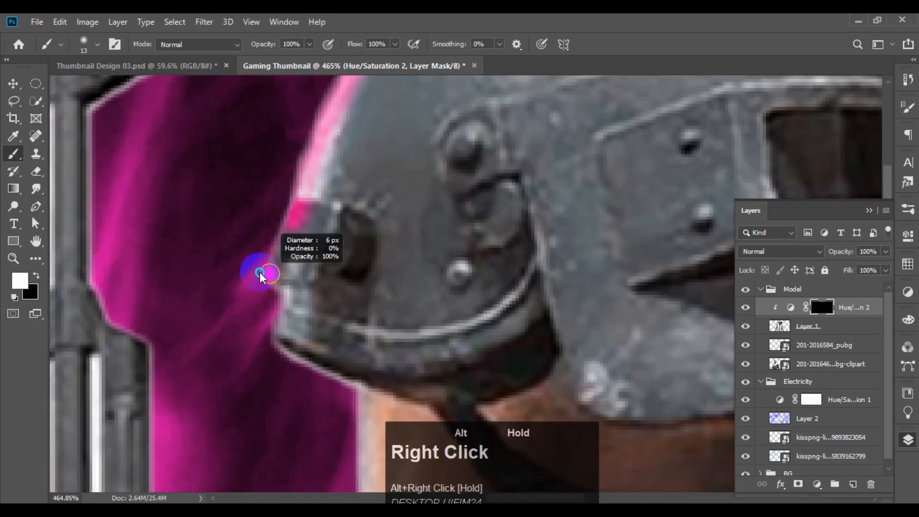
pyautogui.moveTo(287, 219); pyautogui.dragTo(277, 268)
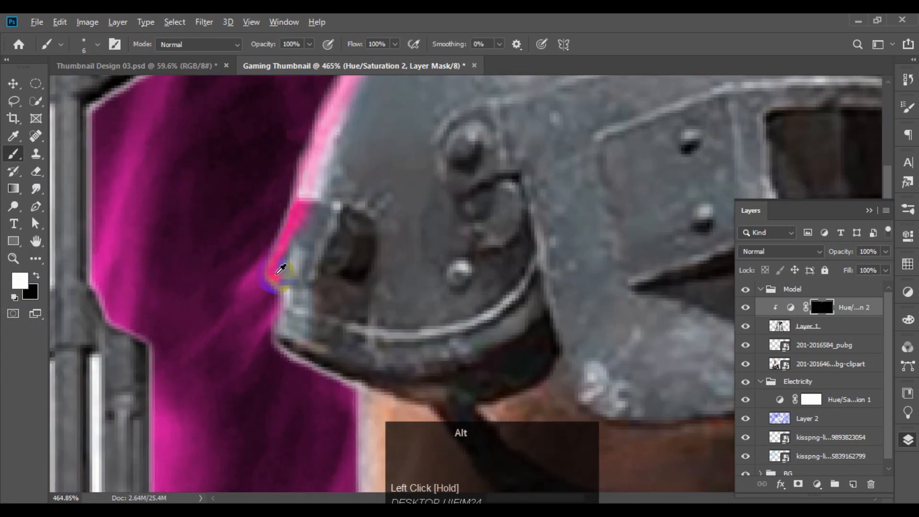
# Step: Set the brush opacity to 53% and paint a pink outline around the remaining edges of the rear buckle
pyautogui.keyDown('alt'); pyautogui.scroll(2, 275, 272); pyautogui.keyUp('alt')
pyautogui.click(310, 44)
pyautogui.moveTo(311, 59); pyautogui.dragTo(281, 59)
pyautogui.moveTo(328, 163)
pyautogui.mouseDown()
pyautogui.moveTo(366, 173)
pyautogui.moveTo(370, 194)
pyautogui.mouseUp()
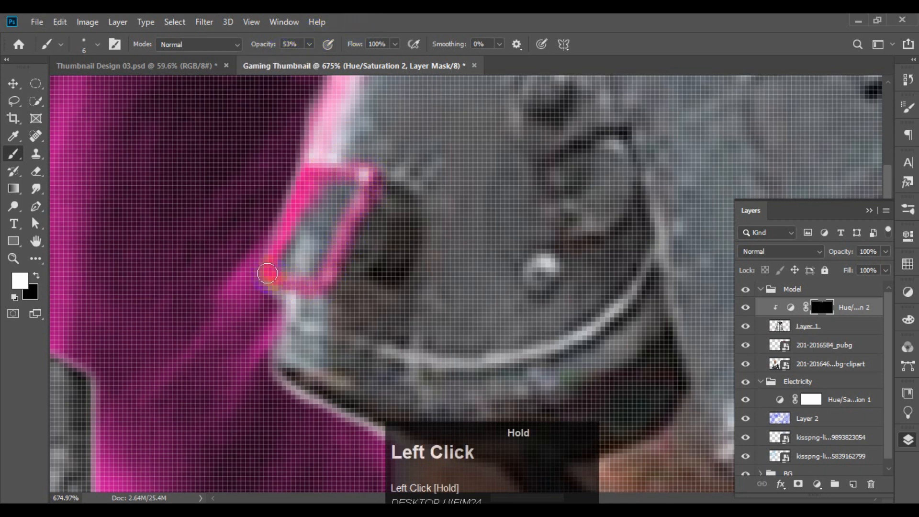
# Step: Inspect the pink rim light on the helmet in the full composition and up close
pyautogui.keyDown('alt'); pyautogui.scroll(-10, 353, 195); pyautogui.keyUp('alt')
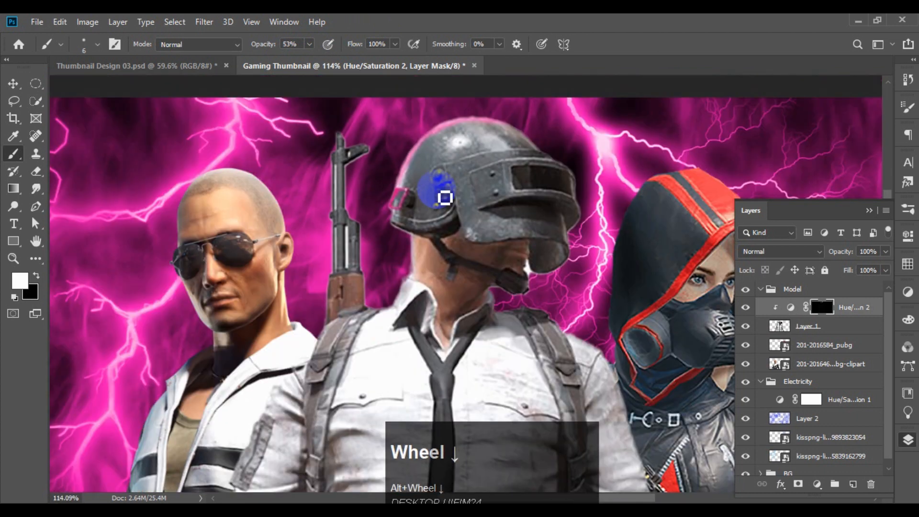
pyautogui.scroll(-3, 451, 190)
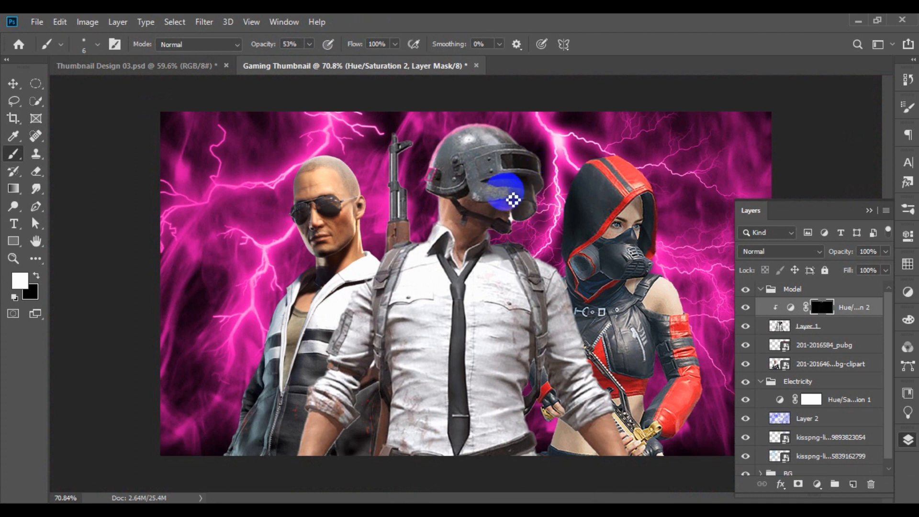
pyautogui.scroll(5, 498, 199)
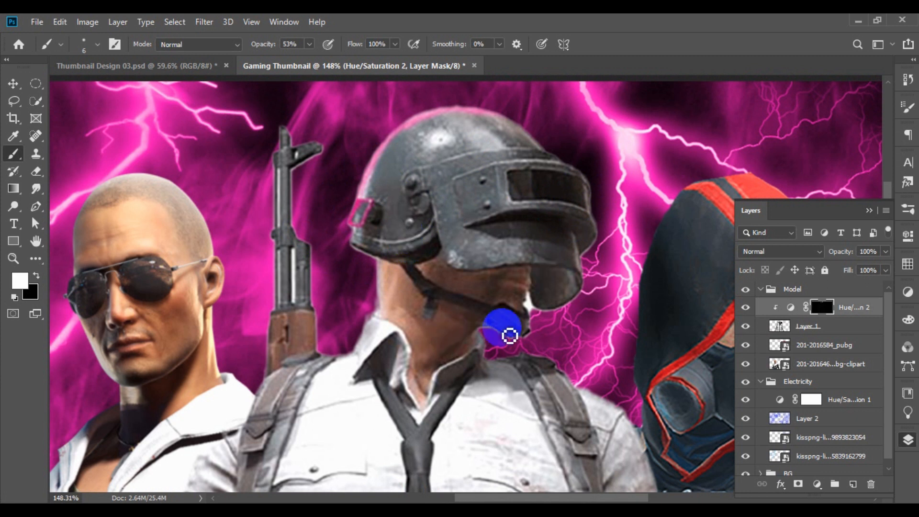
pyautogui.keyDown('alt'); pyautogui.scroll(-2, 531, 218); pyautogui.keyUp('alt')
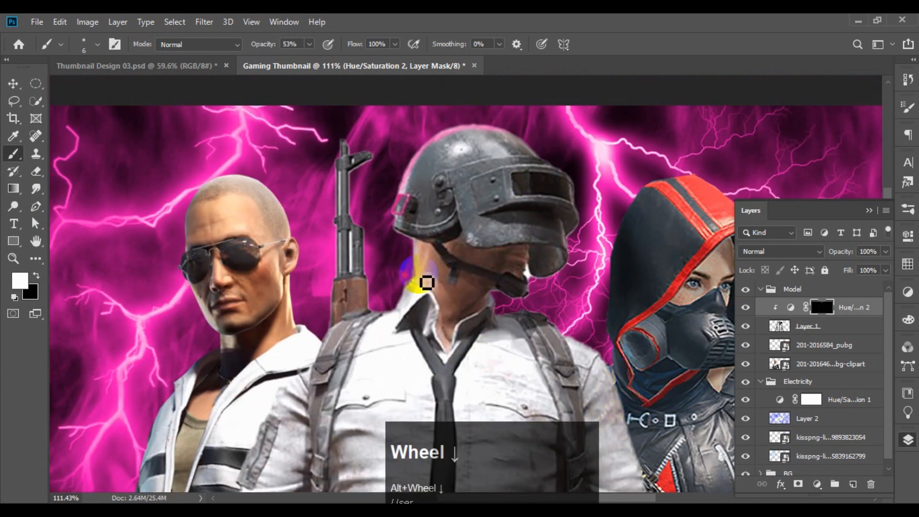
pyautogui.keyDown('alt'); pyautogui.scroll(6, 486, 169); pyautogui.keyUp('alt')
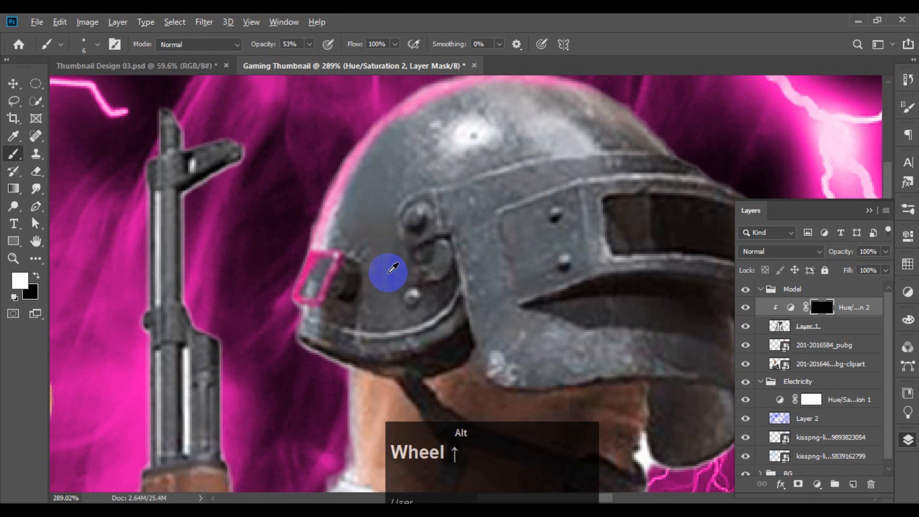
# Step: Paint the pink rim light along the trim line and bottom edge of the helmet's rear section with the 6 px brush
pyautogui.keyDown('alt'); pyautogui.rightClick(387, 288); pyautogui.keyUp('alt')
pyautogui.moveTo(285, 335)
pyautogui.mouseDown()
pyautogui.moveTo(388, 361)
pyautogui.moveTo(443, 340)
pyautogui.moveTo(484, 307)
pyautogui.moveTo(484, 296)
pyautogui.mouseUp()
pyautogui.keyDown('alt'); pyautogui.rightClick(375, 350); pyautogui.keyUp('alt')
pyautogui.moveTo(277, 369)
pyautogui.mouseDown()
pyautogui.moveTo(442, 404)
pyautogui.moveTo(496, 367)
pyautogui.mouseUp()
pyautogui.scroll(-3, 630, 220)
pyautogui.scroll(2, 417, 243)
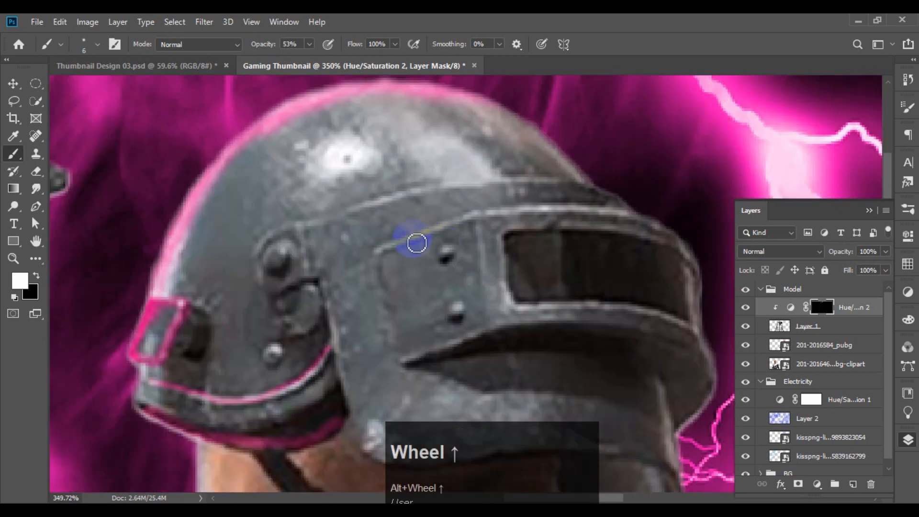
# Step: Paint pink rim-light lines along the visor's upper frame and the lower brim beneath the eye opening
pyautogui.moveTo(377, 254); pyautogui.dragTo(452, 235)
pyautogui.moveTo(548, 215)
pyautogui.mouseDown()
pyautogui.moveTo(652, 218)
pyautogui.moveTo(680, 230)
pyautogui.mouseUp()
pyautogui.moveTo(403, 364)
pyautogui.mouseDown()
pyautogui.moveTo(513, 326)
pyautogui.moveTo(586, 323)
pyautogui.moveTo(643, 334)
pyautogui.moveTo(718, 375)
pyautogui.mouseUp()
pyautogui.scroll(-3, 543, 260)
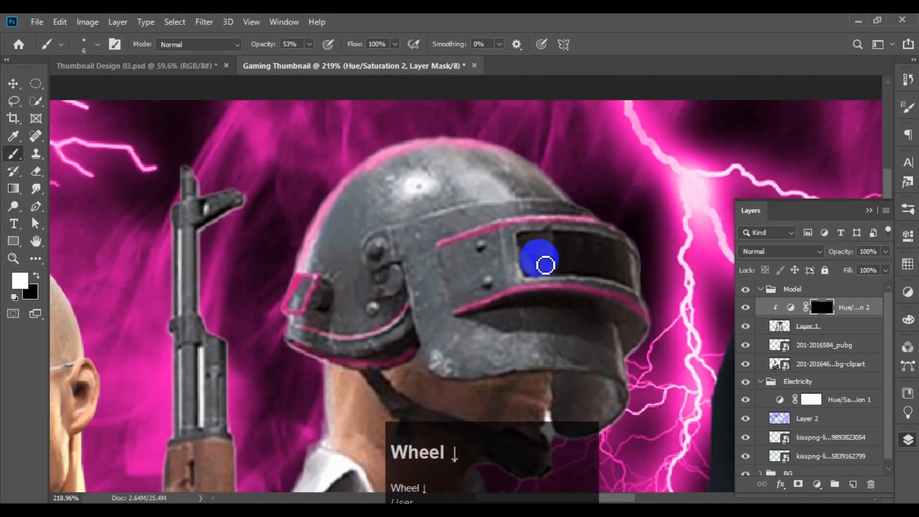
# Step: Paint the pink rim light along the face shield's side and bottom edge and around the dark chin visor's rim
pyautogui.scroll(3, 544, 312)
pyautogui.click(311, 204)
pyautogui.moveTo(312, 206)
pyautogui.mouseDown()
pyautogui.moveTo(358, 330)
pyautogui.moveTo(472, 331)
pyautogui.moveTo(536, 320)
pyautogui.moveTo(640, 331)
pyautogui.mouseUp()
pyautogui.moveTo(665, 365); pyautogui.dragTo(630, 404)
pyautogui.scroll(-2, 531, 285)
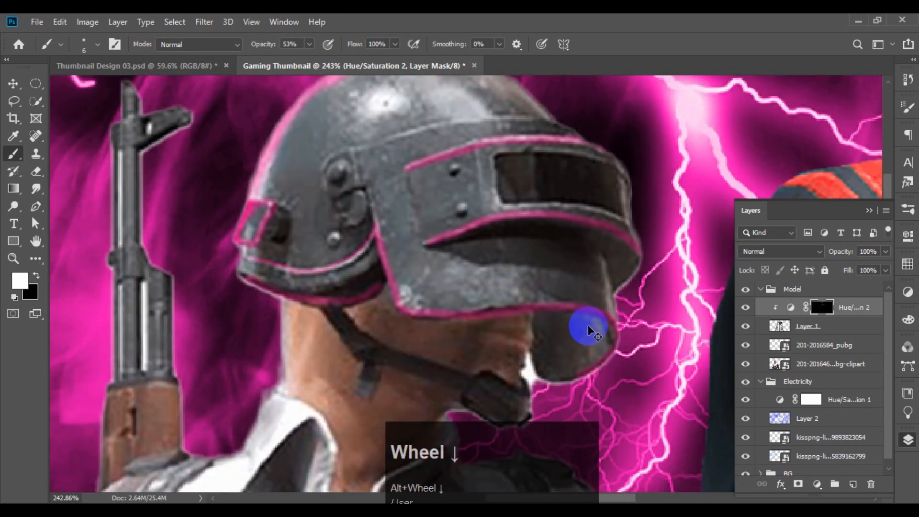
# Step: Undo the last two strokes and repaint the rim light along the face shield's bottom edge
pyautogui.hotkey('ctrl', 'z')
pyautogui.hotkey('ctrl', 'z')
pyautogui.moveTo(394, 294)
pyautogui.mouseDown()
pyautogui.moveTo(413, 321)
pyautogui.moveTo(575, 312)
pyautogui.moveTo(612, 319)
pyautogui.mouseUp()
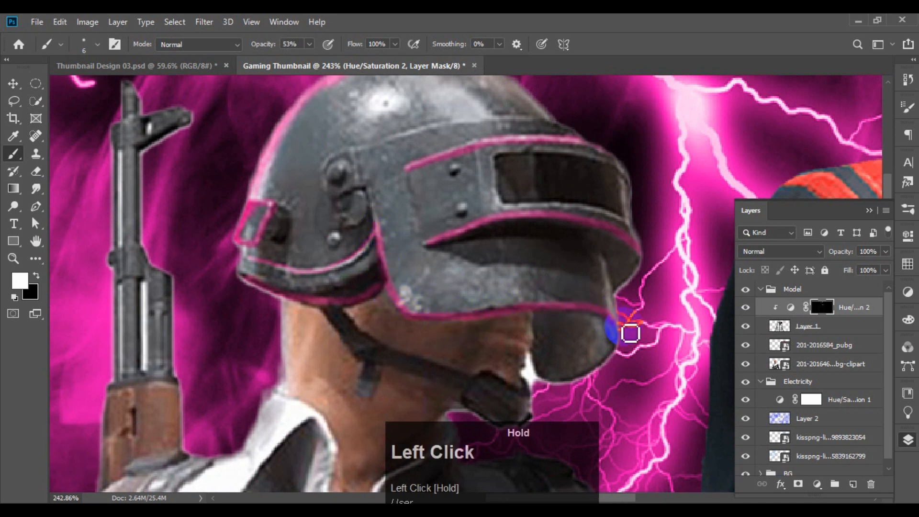
# Step: Reduce the brush to 5 px and paint a pink outline around the upper hinge bolt on the helmet's side
pyautogui.keyDown('alt'); pyautogui.scroll(3, 339, 192); pyautogui.keyUp('alt')
pyautogui.keyDown('alt'); pyautogui.rightClick(328, 160); pyautogui.keyUp('alt')
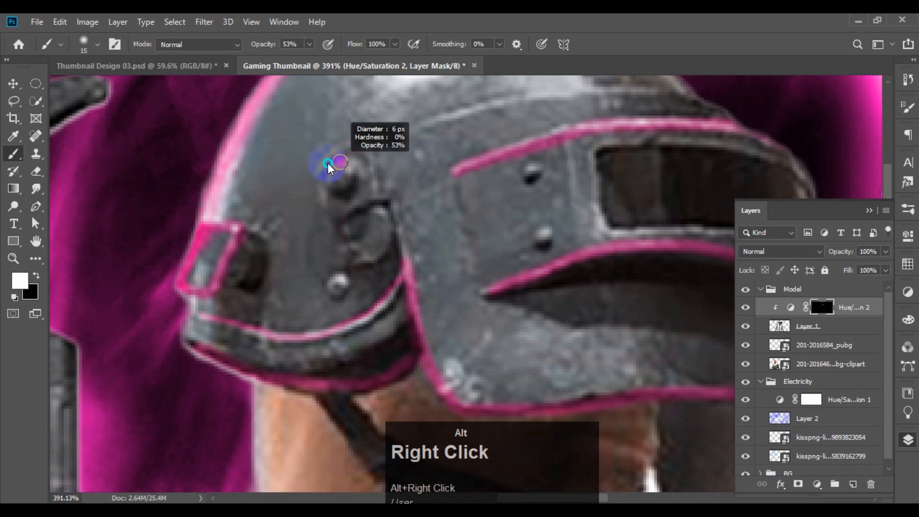
pyautogui.moveTo(361, 140); pyautogui.dragTo(331, 169)
pyautogui.moveTo(331, 214)
pyautogui.mouseDown()
pyautogui.moveTo(393, 209)
pyautogui.moveTo(421, 288)
pyautogui.mouseUp()
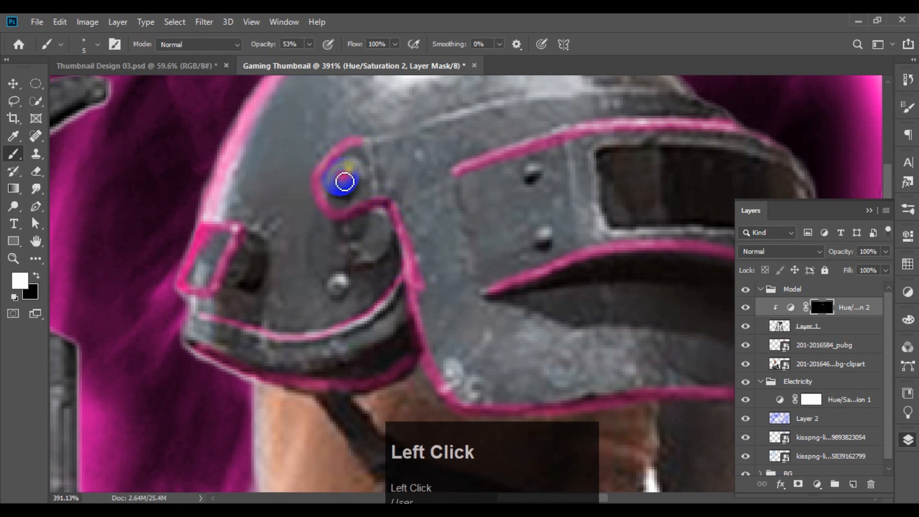
pyautogui.scroll(-8, 383, 193)
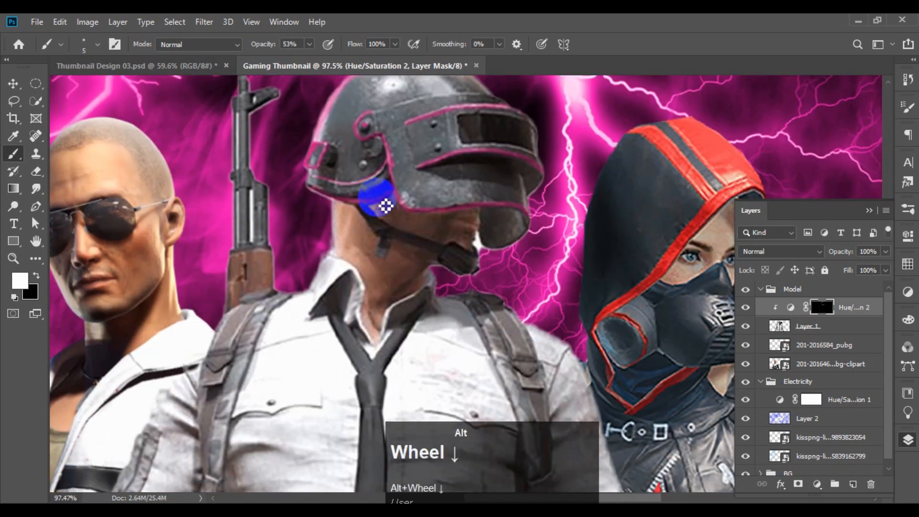
# Step: Set the brush to 13 px and 88% opacity and paint the pink rim light down the back of the neck
pyautogui.scroll(6, 388, 245)
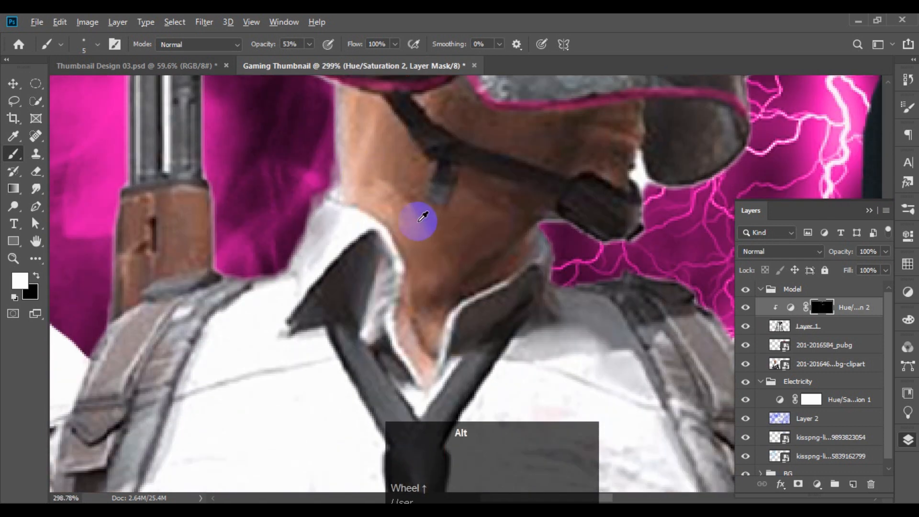
pyautogui.scroll(1, 423, 218)
pyautogui.keyDown('alt'); pyautogui.rightClick(353, 149); pyautogui.keyUp('alt')
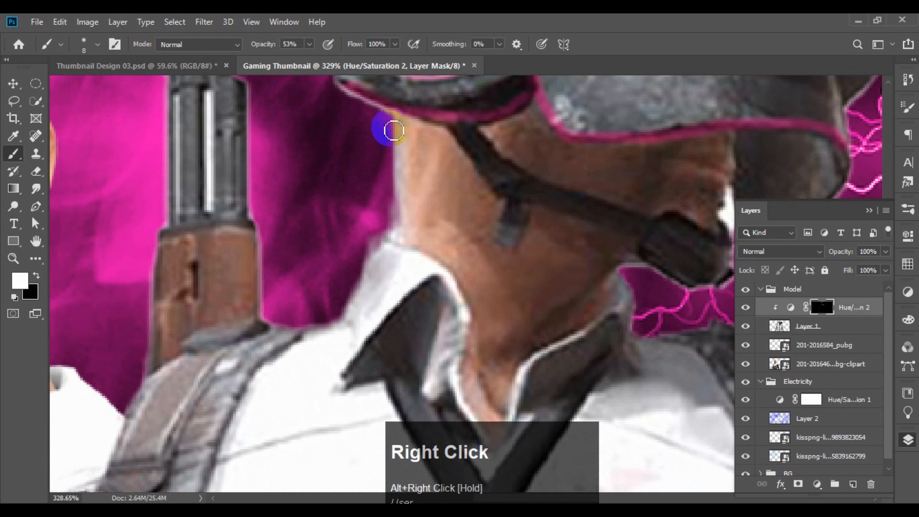
pyautogui.click(309, 45)
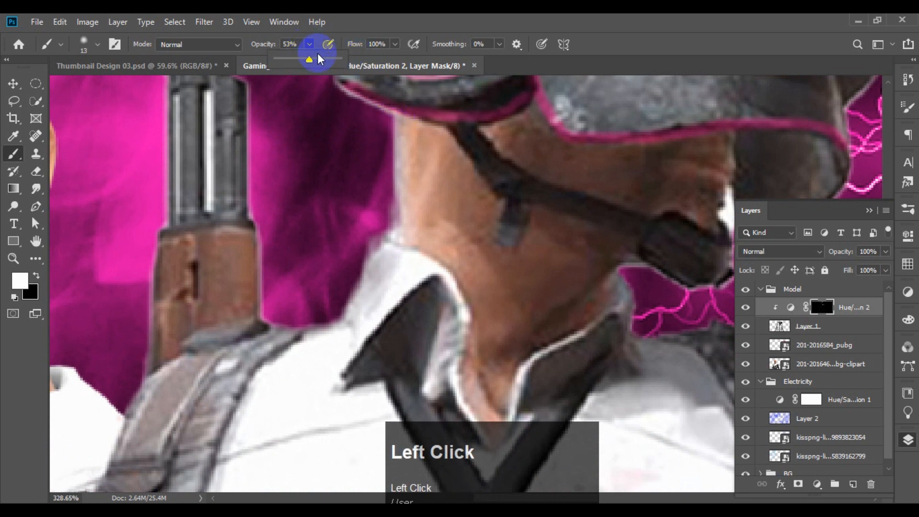
pyautogui.click(387, 29)
pyautogui.moveTo(394, 129)
pyautogui.mouseDown()
pyautogui.moveTo(405, 260)
pyautogui.moveTo(302, 331)
pyautogui.moveTo(396, 173)
pyautogui.mouseUp()
# Step: Extend the pink rim light over the rear collar, the shoulder beside the rifle and the rifle's edges
pyautogui.scroll(-4, 395, 172)
pyautogui.moveTo(287, 144)
pyautogui.mouseDown()
pyautogui.moveTo(276, 181)
pyautogui.moveTo(307, 287)
pyautogui.mouseUp()
pyautogui.scroll(1, 297, 191)
pyautogui.keyDown('alt'); pyautogui.rightClick(293, 156); pyautogui.keyUp('alt')
pyautogui.scroll(1, 311, 172)
pyautogui.moveTo(320, 158)
pyautogui.mouseDown()
pyautogui.moveTo(288, 146)
pyautogui.moveTo(231, 154)
pyautogui.moveTo(254, 287)
pyautogui.mouseUp()
pyautogui.scroll(-6, 260, 268)
pyautogui.scroll(7, 265, 262)
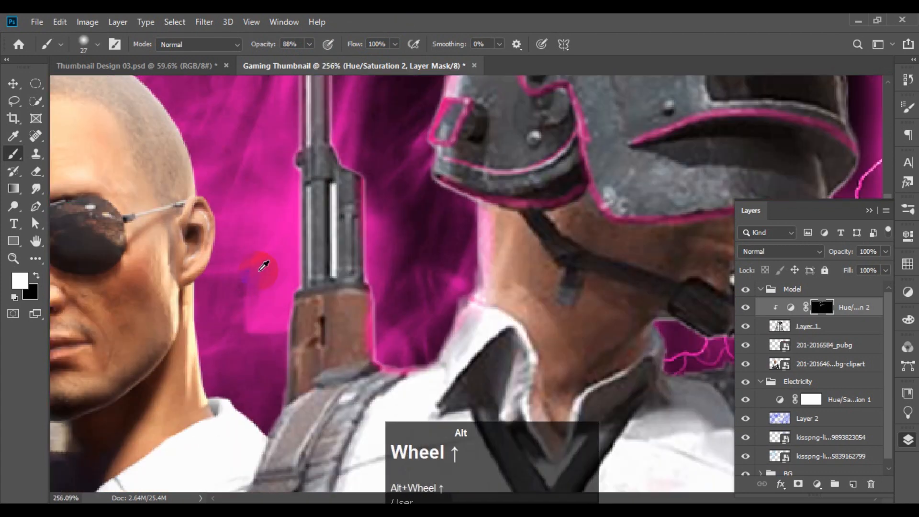
pyautogui.scroll(-2, 258, 230)
pyautogui.scroll(4, 254, 201)
pyautogui.moveTo(307, 268); pyautogui.dragTo(322, 210)
pyautogui.scroll(-4, 342, 218)
pyautogui.scroll(3, 425, 152)
# Step: Set the brush to 19 px and paint bright pink edges on both shirt collar flaps
pyautogui.keyDown('alt'); pyautogui.rightClick(556, 148); pyautogui.keyUp('alt')
pyautogui.moveTo(468, 260)
pyautogui.mouseDown()
pyautogui.moveTo(563, 165)
pyautogui.moveTo(586, 190)
pyautogui.mouseUp()
pyautogui.scroll(-4, 488, 195)
pyautogui.scroll(4, 622, 193)
pyautogui.moveTo(670, 189); pyautogui.dragTo(572, 280)
# Step: Paint the pink rim light along the outer shoulder and upper sleeve on the side nearest the hooded woman
pyautogui.scroll(-5, 607, 269)
pyautogui.scroll(4, 594, 240)
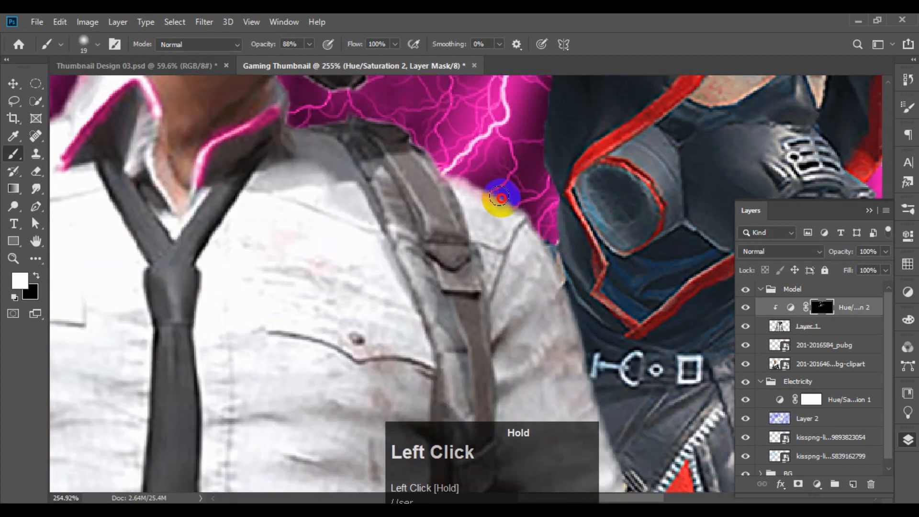
pyautogui.moveTo(498, 199); pyautogui.dragTo(581, 330)
pyautogui.scroll(4, 581, 289)
pyautogui.keyDown('alt'); pyautogui.rightClick(400, 127); pyautogui.keyUp('alt')
pyautogui.moveTo(402, 128); pyautogui.dragTo(539, 307)
pyautogui.scroll(-4, 539, 306)
# Step: Continue the pink rim light on that arm down the sleeve, undoing the last stroke
pyautogui.moveTo(550, 278); pyautogui.dragTo(469, 194)
pyautogui.moveTo(481, 268); pyautogui.dragTo(540, 416)
pyautogui.moveTo(546, 406)
pyautogui.mouseDown()
pyautogui.moveTo(527, 111)
pyautogui.moveTo(574, 273)
pyautogui.mouseUp()
pyautogui.moveTo(594, 283)
pyautogui.mouseDown()
pyautogui.moveTo(554, 221)
pyautogui.moveTo(512, 108)
pyautogui.mouseUp()
pyautogui.hotkey('ctrl', 'z')
pyautogui.scroll(-5, 627, 337)
pyautogui.scroll(4, 469, 195)
pyautogui.scroll(-5, 469, 196)
pyautogui.scroll(5, 489, 210)
# Step: Set the brush to 12 px and 43% opacity and paint a pink line down the inner edge of the backpack strap
pyautogui.keyDown('alt'); pyautogui.rightClick(489, 221); pyautogui.keyUp('alt')
pyautogui.click(414, 126)
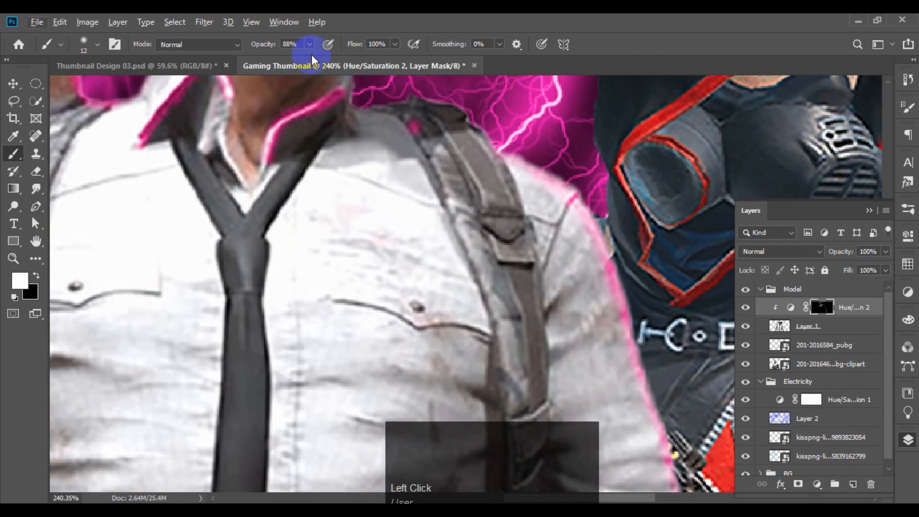
pyautogui.moveTo(414, 126)
pyautogui.mouseDown()
pyautogui.moveTo(486, 294)
pyautogui.moveTo(523, 389)
pyautogui.mouseUp()
pyautogui.scroll(-3, 536, 318)
pyautogui.scroll(-3, 601, 308)
# Step: Reduce the brush to 10 px and paint the pink rim light along the rifle-side edge of the tie
pyautogui.scroll(3, 433, 140)
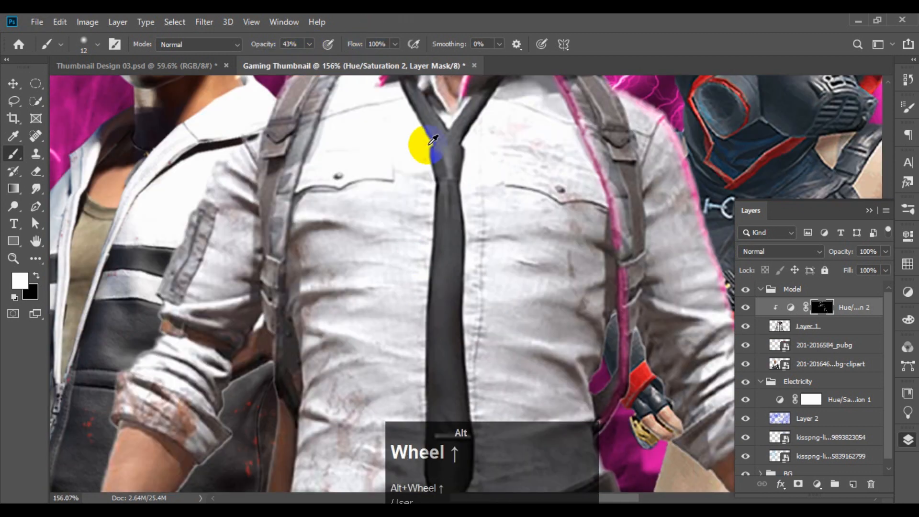
pyautogui.scroll(4, 429, 144)
pyautogui.keyDown('alt'); pyautogui.rightClick(439, 182); pyautogui.keyUp('alt')
pyautogui.keyDown('alt'); pyautogui.rightClick(442, 179); pyautogui.keyUp('alt')
pyautogui.scroll(-5, 466, 171)
pyautogui.scroll(2, 450, 169)
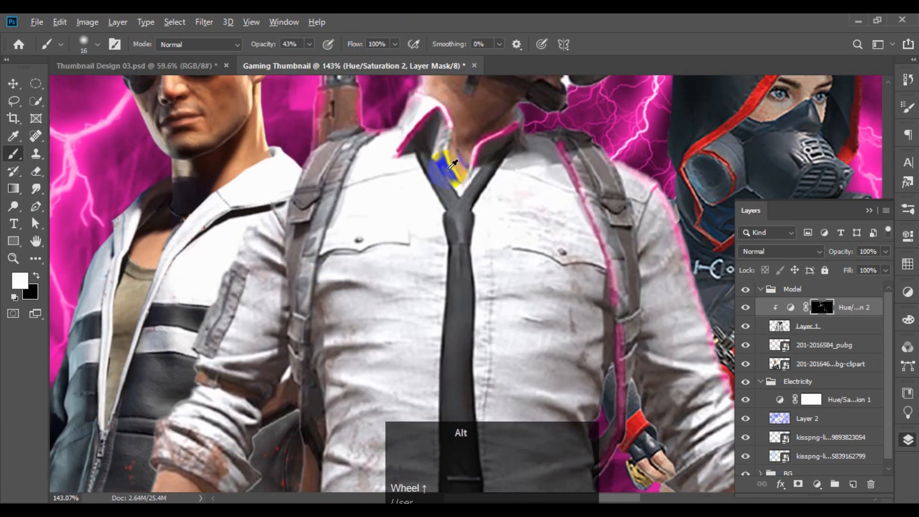
pyautogui.scroll(3, 452, 164)
pyautogui.keyDown('alt'); pyautogui.rightClick(407, 153); pyautogui.keyUp('alt')
pyautogui.moveTo(438, 221); pyautogui.dragTo(441, 225)
pyautogui.scroll(-5, 512, 215)
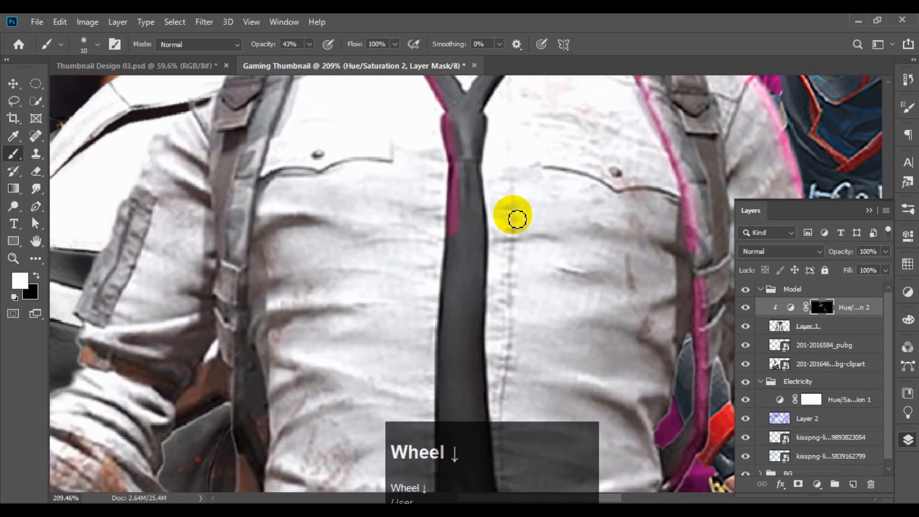
pyautogui.moveTo(447, 143)
pyautogui.mouseDown()
pyautogui.moveTo(449, 351)
pyautogui.moveTo(437, 236)
pyautogui.mouseUp()
# Step: Set the brush to 17 px and paint pink rim light on the rifle-side strap, sleeve pocket, cuff and forearm
pyautogui.scroll(-5, 441, 359)
pyautogui.scroll(6, 369, 201)
pyautogui.keyDown('alt'); pyautogui.rightClick(364, 194); pyautogui.keyUp('alt')
pyautogui.moveTo(372, 164)
pyautogui.mouseDown()
pyautogui.moveTo(339, 289)
pyautogui.moveTo(341, 393)
pyautogui.mouseUp()
pyautogui.scroll(-5, 455, 263)
pyautogui.moveTo(369, 262)
pyautogui.mouseDown()
pyautogui.moveTo(411, 190)
pyautogui.moveTo(403, 179)
pyautogui.moveTo(364, 237)
pyautogui.moveTo(337, 332)
pyautogui.moveTo(277, 443)
pyautogui.moveTo(331, 305)
pyautogui.mouseUp()
pyautogui.moveTo(303, 410); pyautogui.dragTo(319, 338)
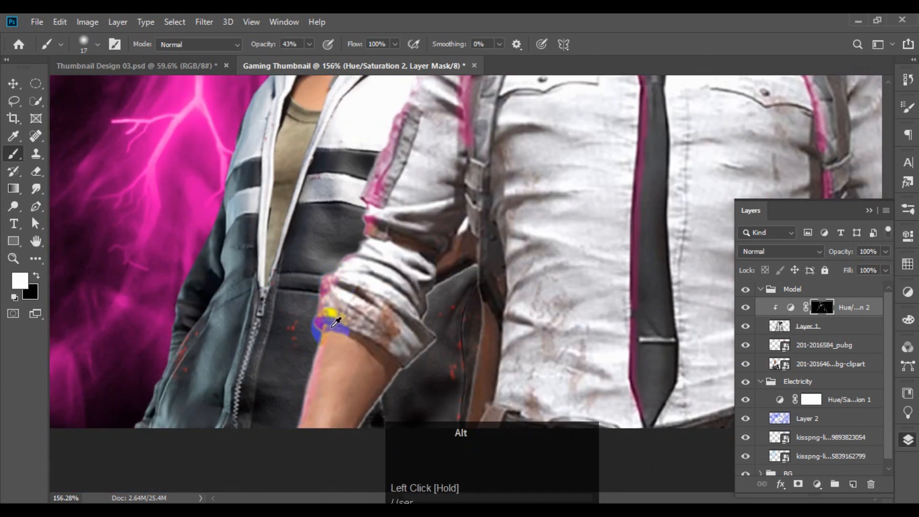
# Step: Reduce the brush to 6 px and paint fine pink rim lines on the rolled-up rifle-side sleeve
pyautogui.scroll(-2, 411, 282)
pyautogui.click(392, 272)
pyautogui.scroll(3, 417, 215)
pyautogui.keyDown('alt'); pyautogui.rightClick(413, 220); pyautogui.keyUp('alt')
pyautogui.moveTo(375, 230); pyautogui.dragTo(467, 215)
pyautogui.moveTo(341, 291); pyautogui.dragTo(391, 324)
# Step: Set the brush to 209 px and 17% opacity and softly tint the central character's side nearest the hooded woman pink
pyautogui.scroll(-5, 345, 285)
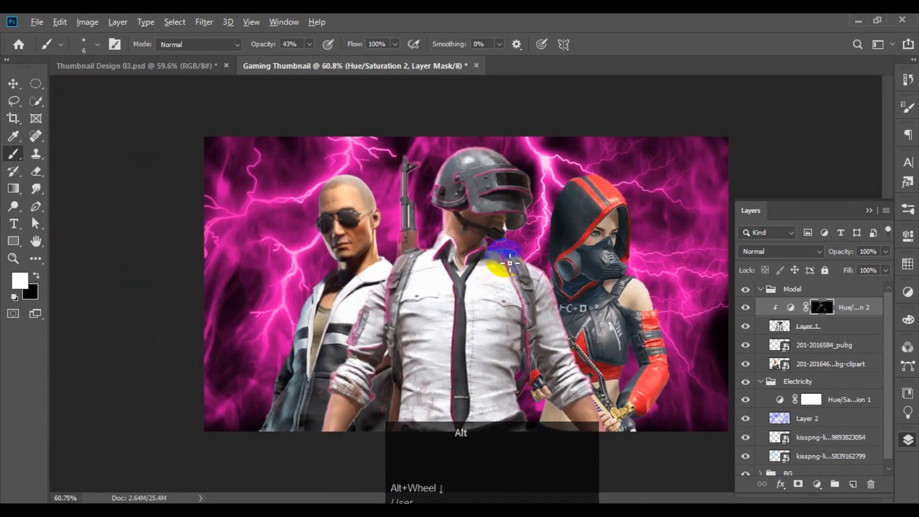
pyautogui.scroll(1, 480, 250)
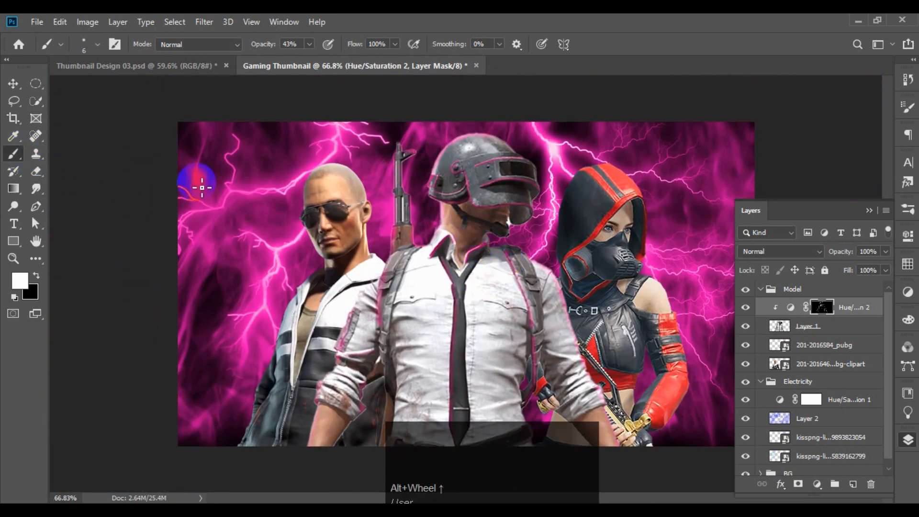
pyautogui.keyDown('alt'); pyautogui.rightClick(306, 206); pyautogui.keyUp('alt')
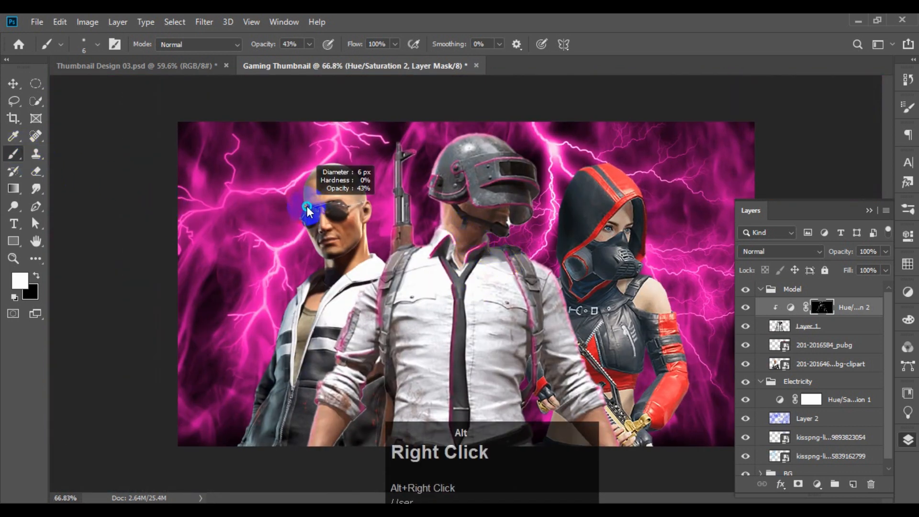
pyautogui.click(309, 44)
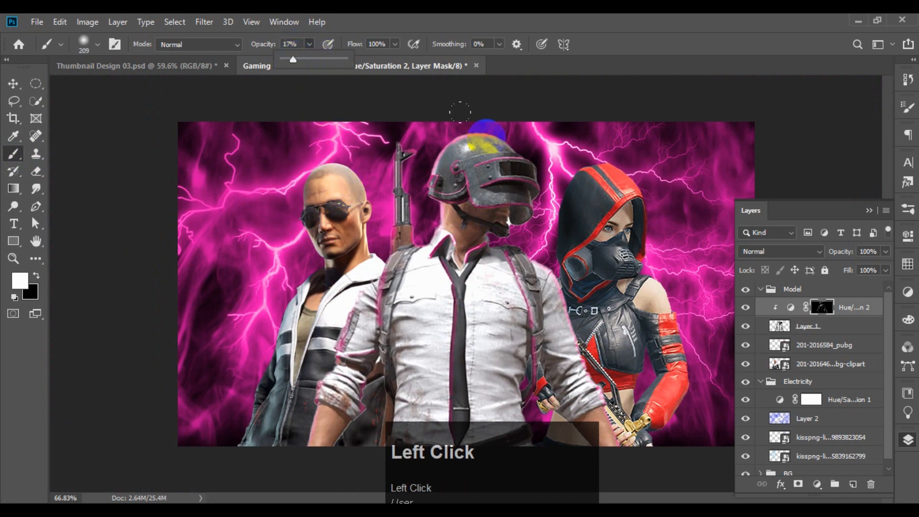
pyautogui.scroll(-2, 571, 267)
pyautogui.moveTo(548, 287)
pyautogui.mouseDown()
pyautogui.moveTo(606, 422)
pyautogui.moveTo(555, 292)
pyautogui.moveTo(448, 142)
pyautogui.moveTo(553, 192)
pyautogui.mouseUp()
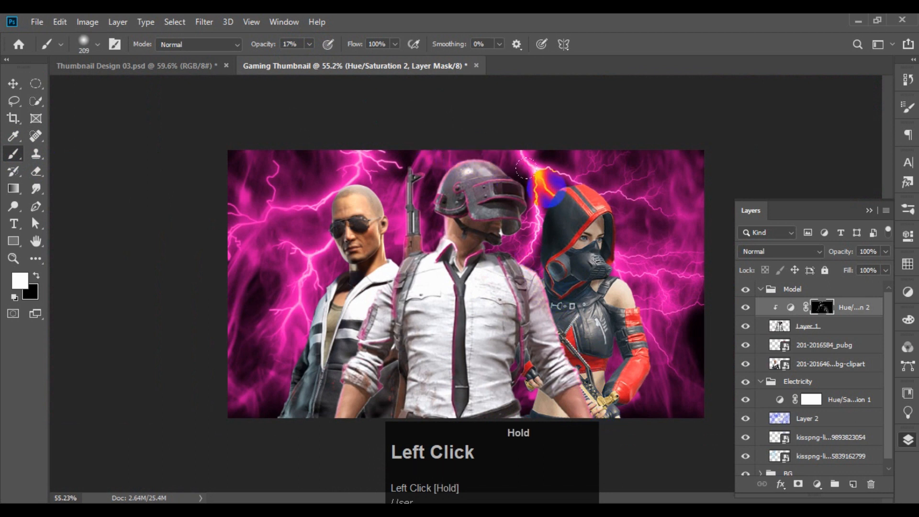
# Step: Enlarge the brush to 329 px and softly tint the helmet and the rifle-side arm pink
pyautogui.keyDown('alt'); pyautogui.rightClick(476, 168); pyautogui.keyUp('alt')
pyautogui.moveTo(455, 150); pyautogui.dragTo(537, 172)
pyautogui.moveTo(373, 314)
pyautogui.mouseDown()
pyautogui.moveTo(373, 287)
pyautogui.moveTo(308, 382)
pyautogui.moveTo(372, 318)
pyautogui.mouseUp()
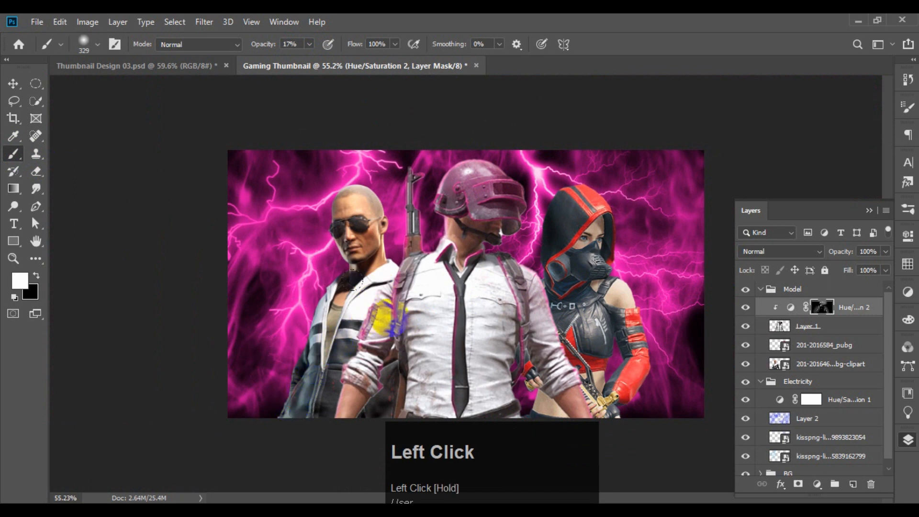
# Step: Set the brush to 314 px and 5% opacity and add a faint pink tint over the shirt and neck area
pyautogui.keyDown('alt'); pyautogui.rightClick(470, 345); pyautogui.keyUp('alt')
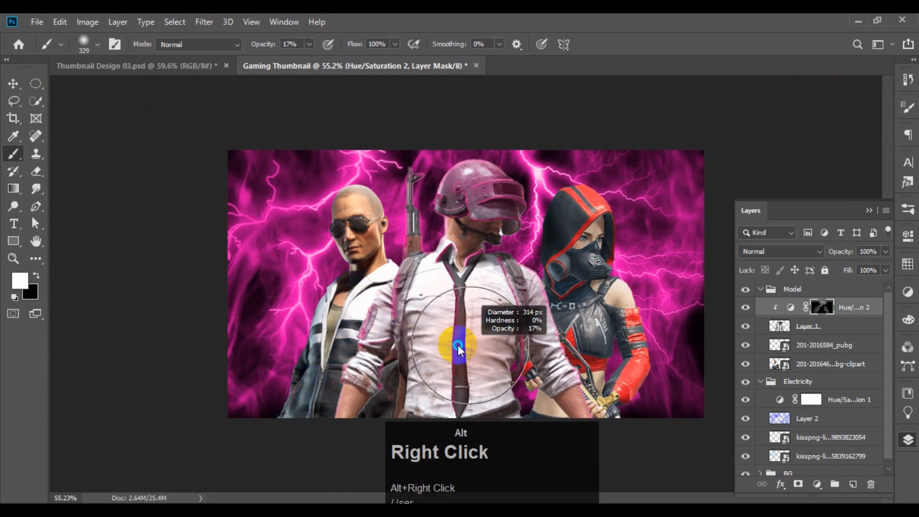
pyautogui.click(309, 44)
pyautogui.keyDown('alt'); pyautogui.rightClick(464, 285); pyautogui.keyUp('alt')
pyautogui.moveTo(464, 322)
pyautogui.mouseDown()
pyautogui.moveTo(448, 434)
pyautogui.moveTo(483, 361)
pyautogui.moveTo(493, 423)
pyautogui.moveTo(434, 306)
pyautogui.moveTo(412, 424)
pyautogui.moveTo(433, 220)
pyautogui.mouseUp()
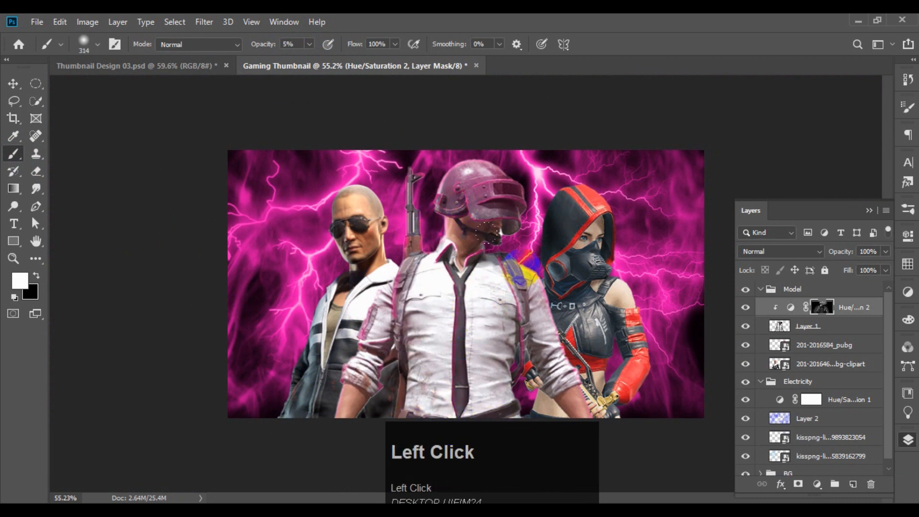
# Step: Switch to the Move tool, deselect the layer and examine the pink-lit central character within the full composition
pyautogui.keyDown('alt'); pyautogui.scroll(-2, 492, 287); pyautogui.keyUp('alt')
pyautogui.keyDown('alt'); pyautogui.scroll(3, 493, 278); pyautogui.keyUp('alt')
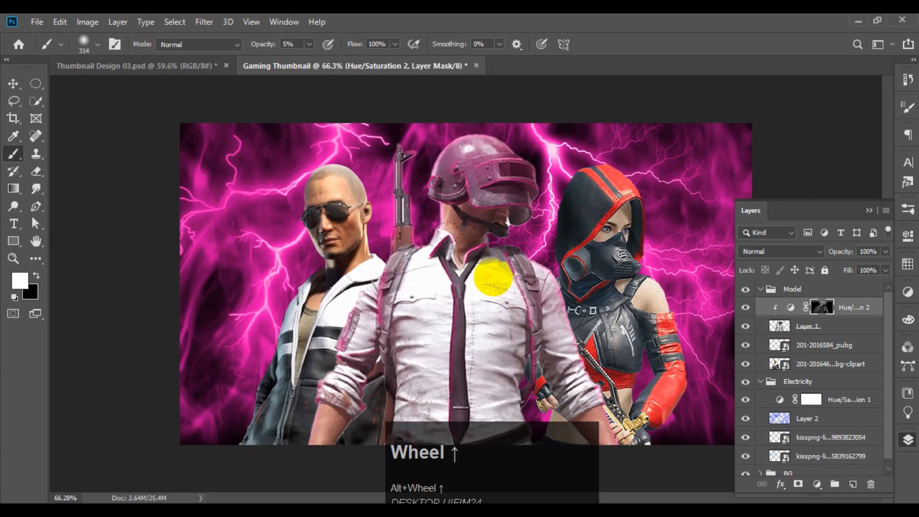
pyautogui.click(14, 84)
pyautogui.click(318, 176)
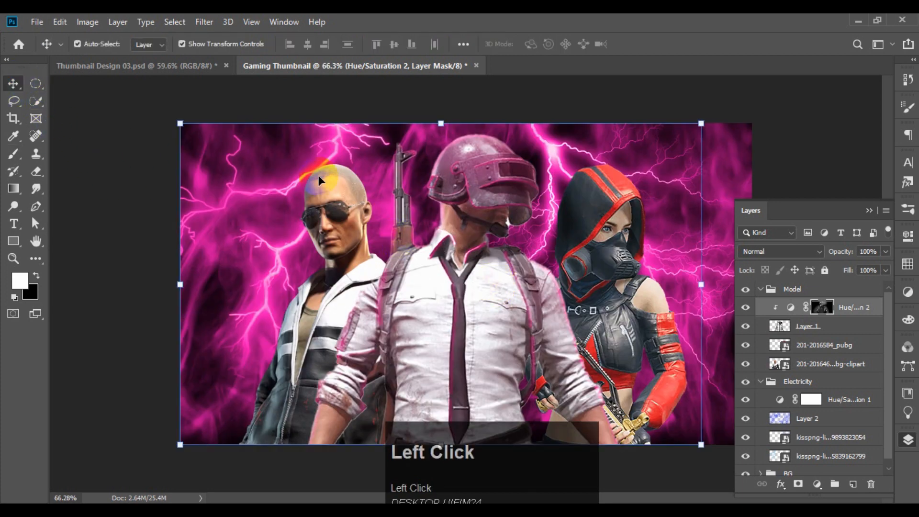
pyautogui.keyDown('alt'); pyautogui.scroll(-1, 477, 240); pyautogui.keyUp('alt')
pyautogui.keyDown('alt'); pyautogui.scroll(2, 485, 251); pyautogui.keyUp('alt')
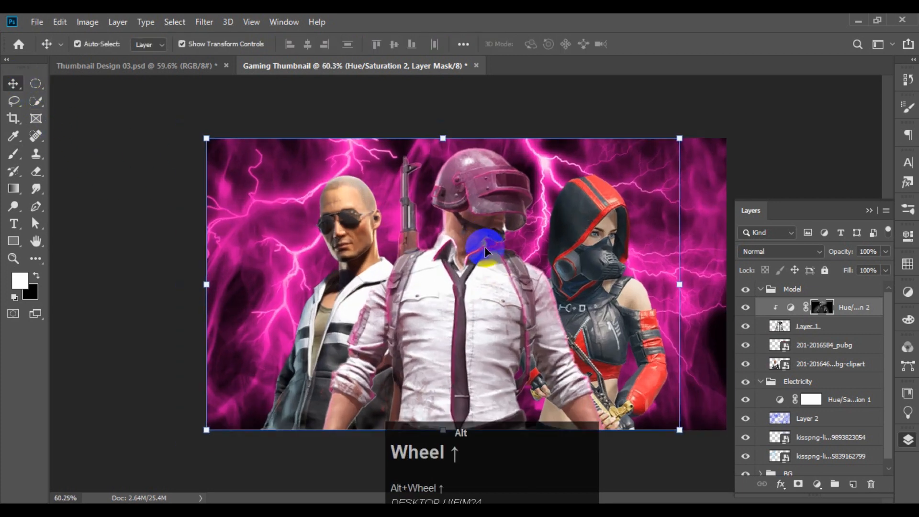
pyautogui.click(102, 268)
pyautogui.keyDown('alt'); pyautogui.scroll(-3, 502, 286); pyautogui.keyUp('alt')
pyautogui.keyDown('alt'); pyautogui.scroll(2, 502, 285); pyautogui.keyUp('alt')
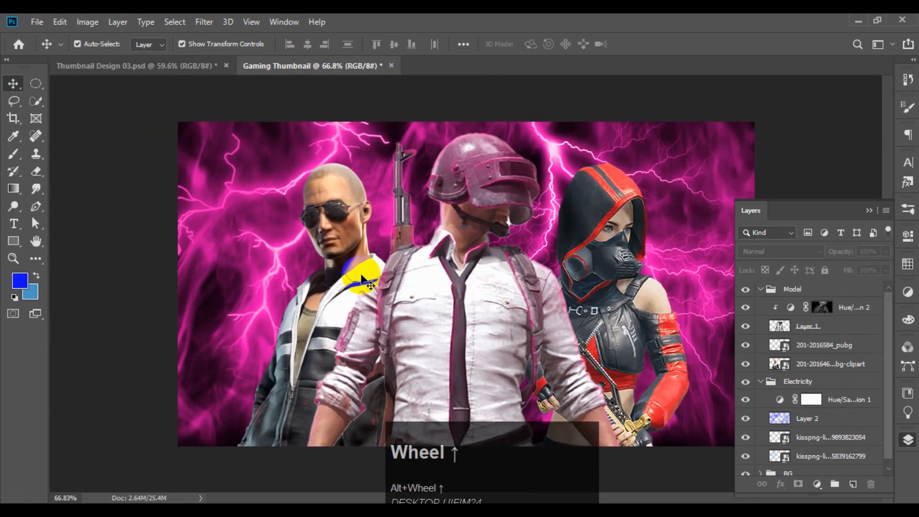
pyautogui.keyDown('alt'); pyautogui.scroll(-2, 363, 281); pyautogui.keyUp('alt')
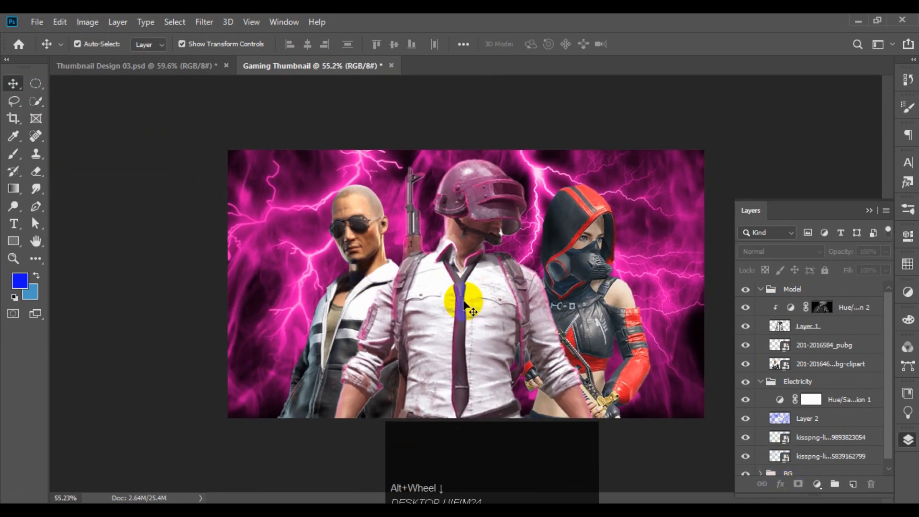
# Step: Add a pink Screen-mode Outer Glow to the central character's layer with 82% opacity, 9% spread, 9 px size and 51% range
pyautogui.click(485, 338)
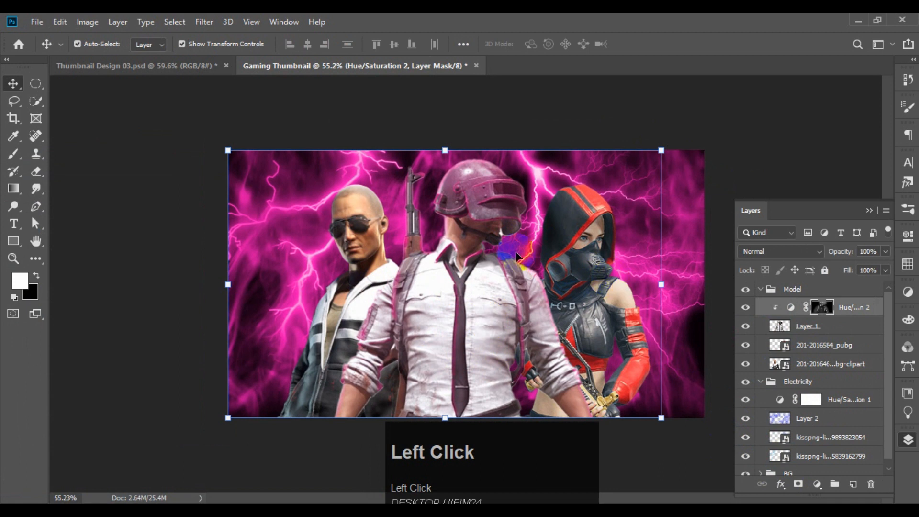
pyautogui.click(776, 326)
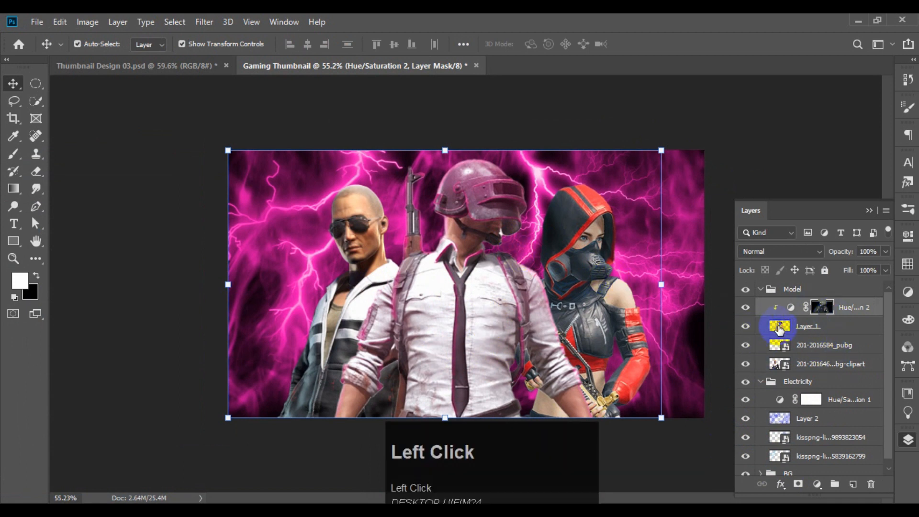
pyautogui.click(779, 485)
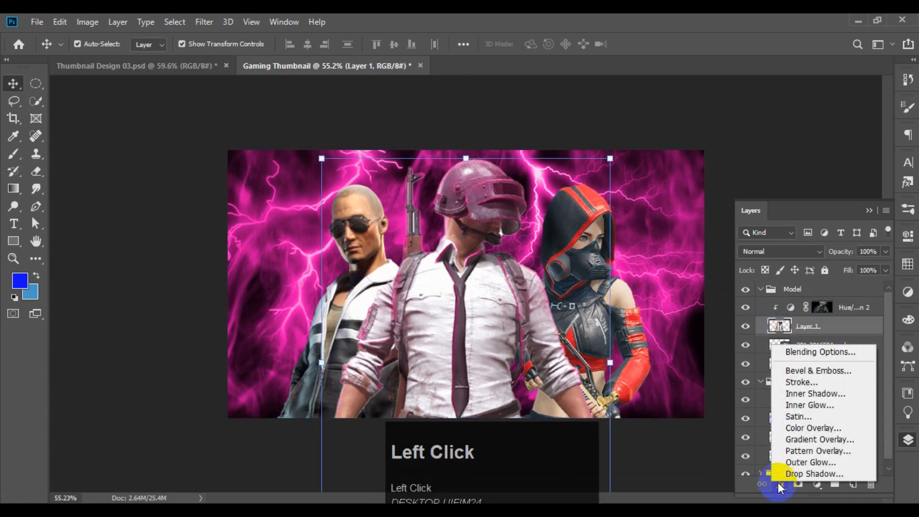
pyautogui.click(815, 470)
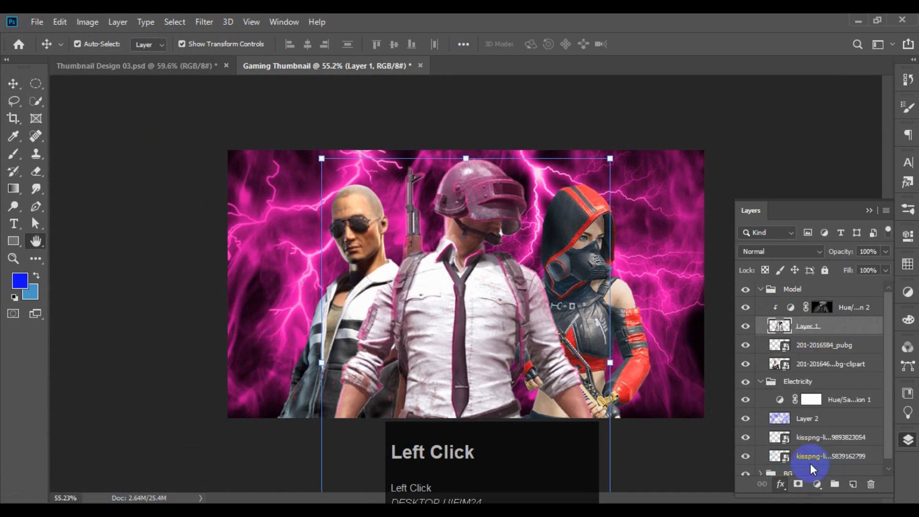
pyautogui.moveTo(324, 172); pyautogui.dragTo(233, 128)
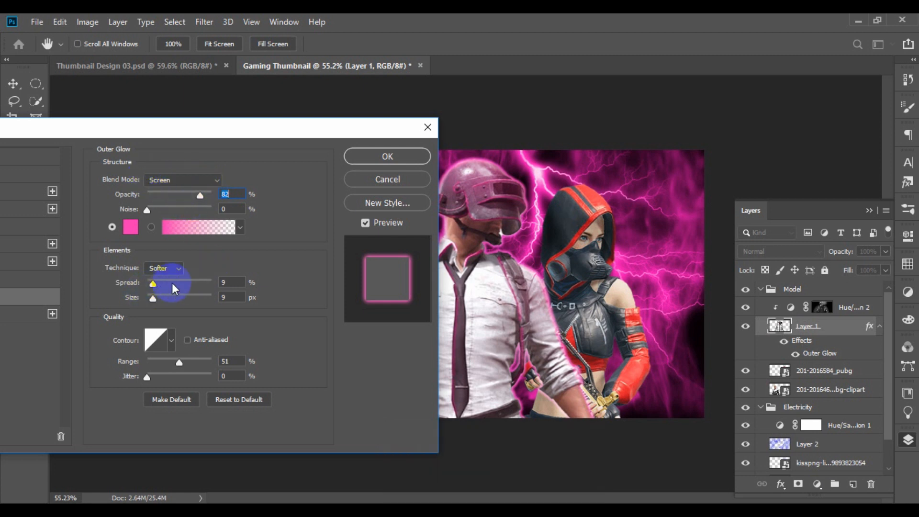
pyautogui.click(200, 285)
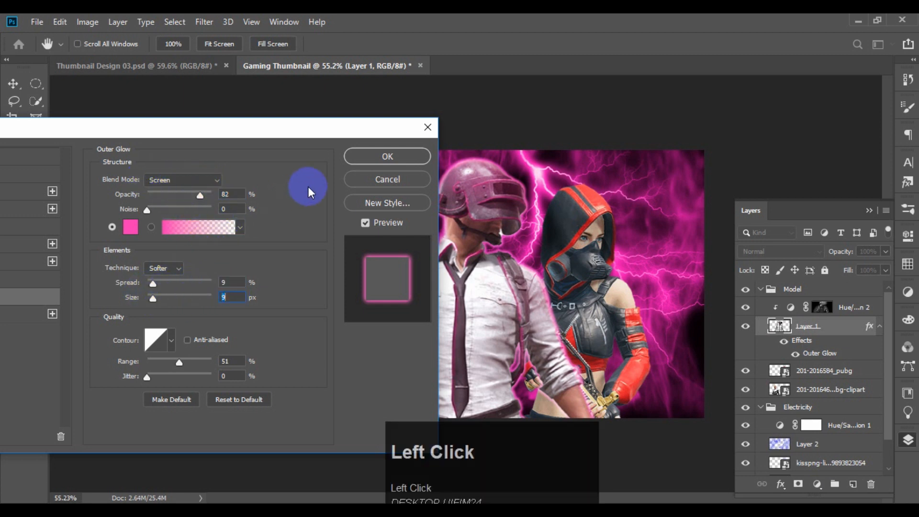
pyautogui.click(238, 360)
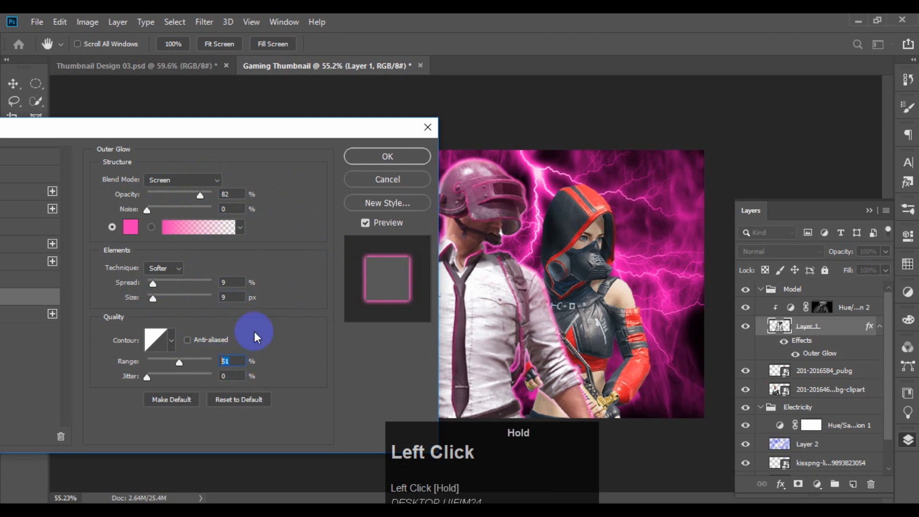
pyautogui.click(387, 157)
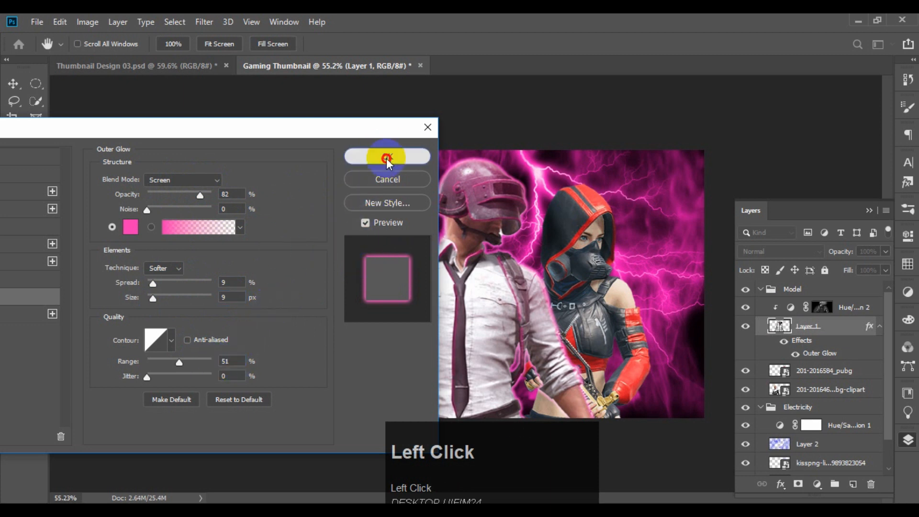
# Step: Examine the central character's outer glow up close and compare it with the bald man and the hooded woman
pyautogui.click(189, 302)
pyautogui.scroll(3, 485, 297)
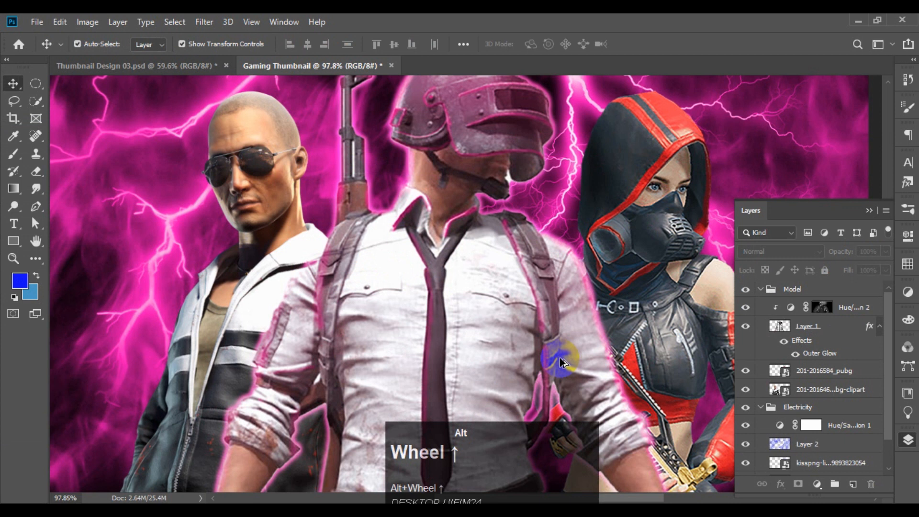
pyautogui.moveTo(604, 234); pyautogui.dragTo(580, 330)
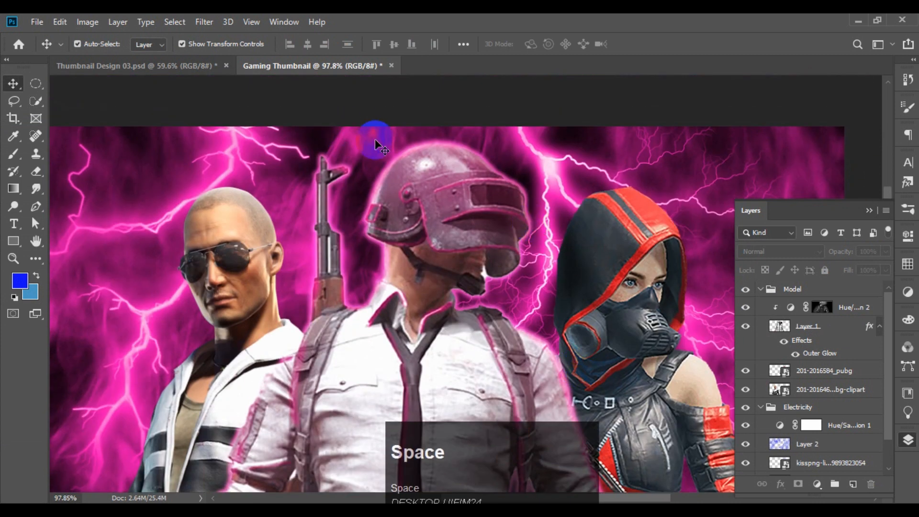
pyautogui.scroll(-4, 432, 218)
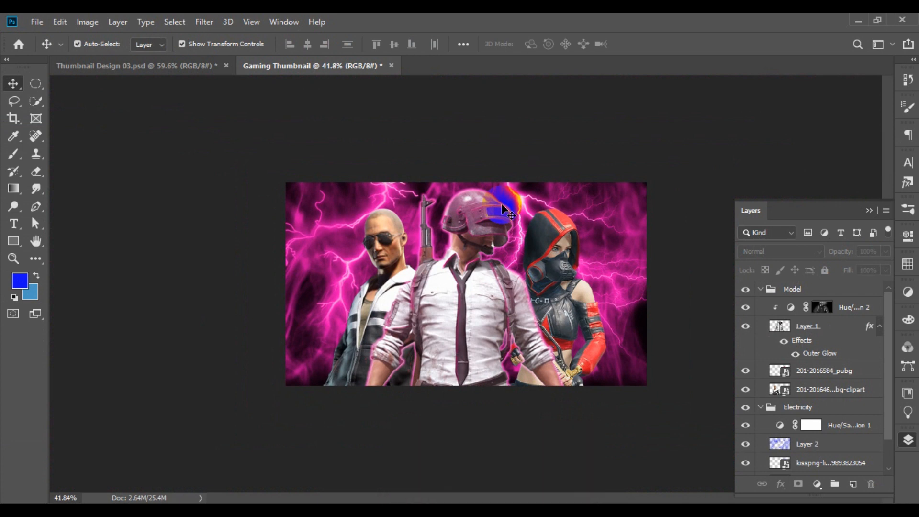
pyautogui.scroll(2, 503, 209)
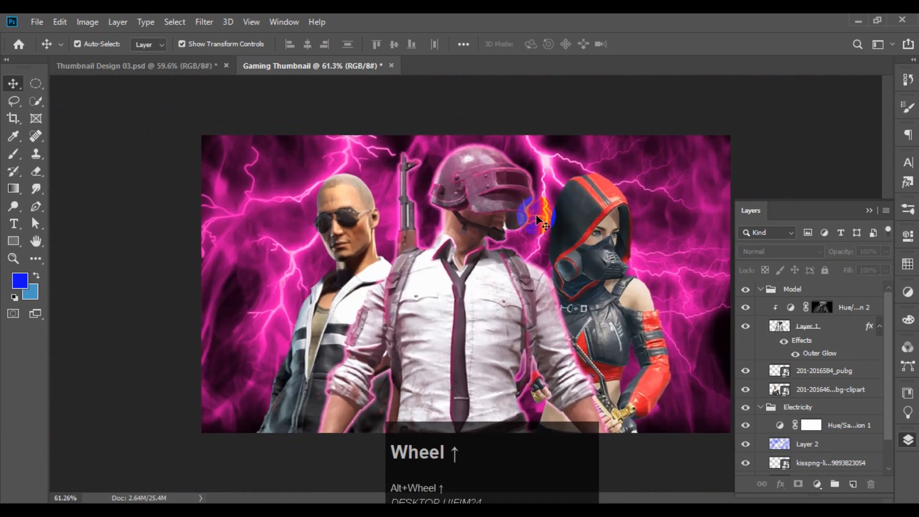
pyautogui.click(346, 222)
pyautogui.click(600, 219)
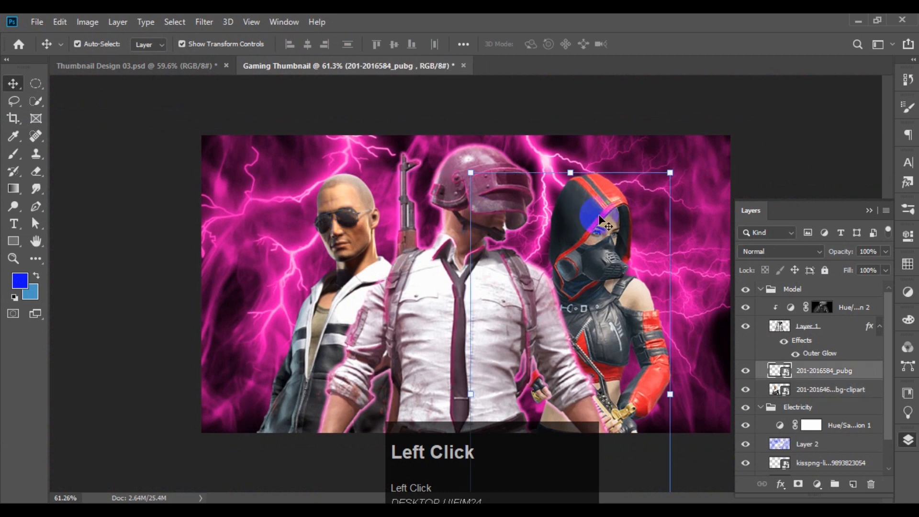
pyautogui.click(340, 223)
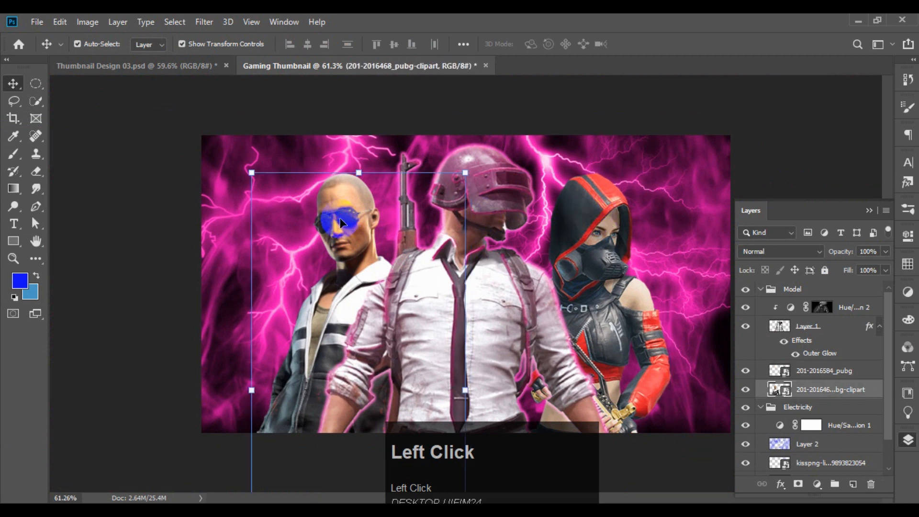
# Step: Add a Hue/Saturation adjustment clipped to the hooded woman's layer that colors her pink
pyautogui.click(598, 222)
pyautogui.scroll(3, 599, 222)
pyautogui.click(817, 483)
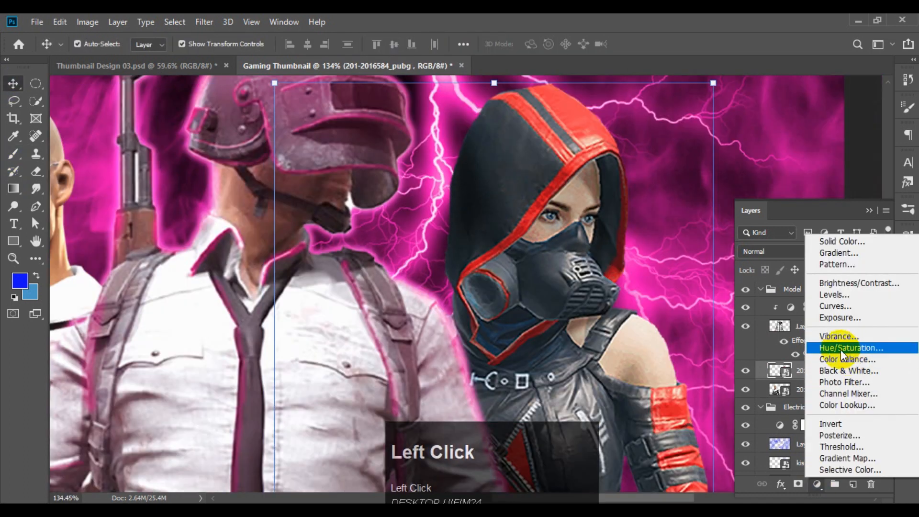
pyautogui.click(840, 349)
pyautogui.hotkey('ctrl', 'alt', 'g')
pyautogui.scroll(-2, 617, 297)
pyautogui.scroll(-1, 617, 297)
pyautogui.doubleClick(790, 370)
pyautogui.moveTo(809, 359); pyautogui.dragTo(862, 359)
# Step: Invert the woman's adjustment mask and paint a pink rim along her hood's outer edge with a 4 px brush at 100% opacity
pyautogui.click(822, 370)
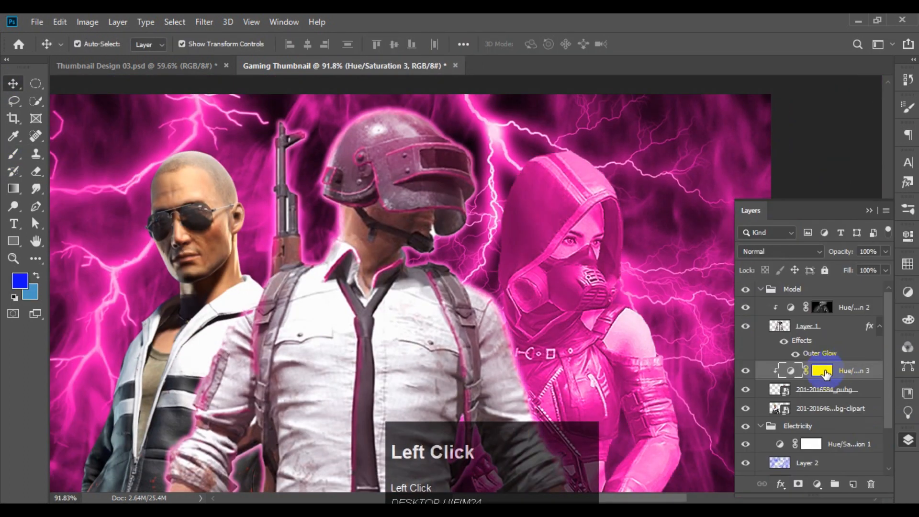
pyautogui.hotkey('ctrl', 'i')
pyautogui.press('b')
pyautogui.scroll(3, 413, 310)
pyautogui.click(413, 310)
pyautogui.press('0')
pyautogui.press('[')
pyautogui.press('[')
pyautogui.press('[')
pyautogui.scroll(3, 507, 153)
pyautogui.scroll(3, 321, 329)
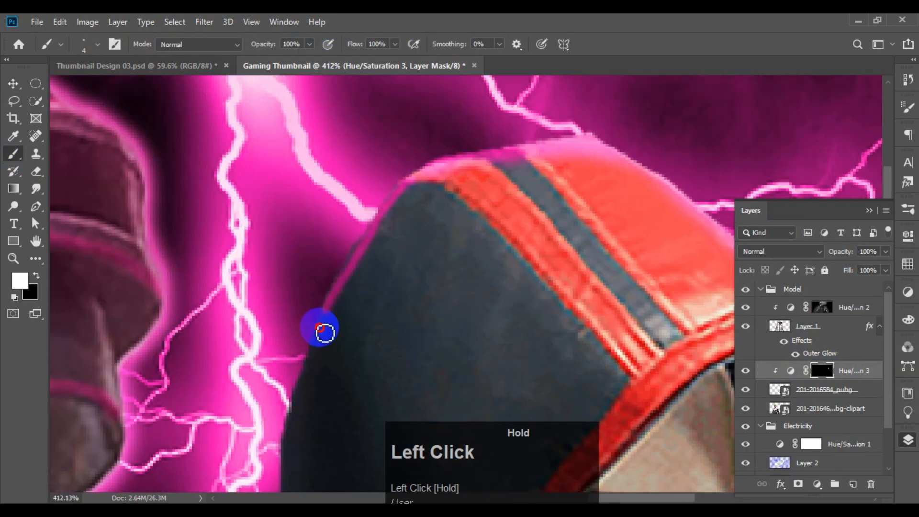
# Step: Enlarge the brush to 7 px and paint pink rim light along the outer edge of the woman's red sleeve
pyautogui.scroll(-5, 537, 207)
pyautogui.scroll(4, 506, 246)
pyautogui.press('space')
pyautogui.moveTo(505, 247)
pyautogui.mouseDown()
pyautogui.moveTo(582, 330)
pyautogui.moveTo(595, 300)
pyautogui.mouseUp()
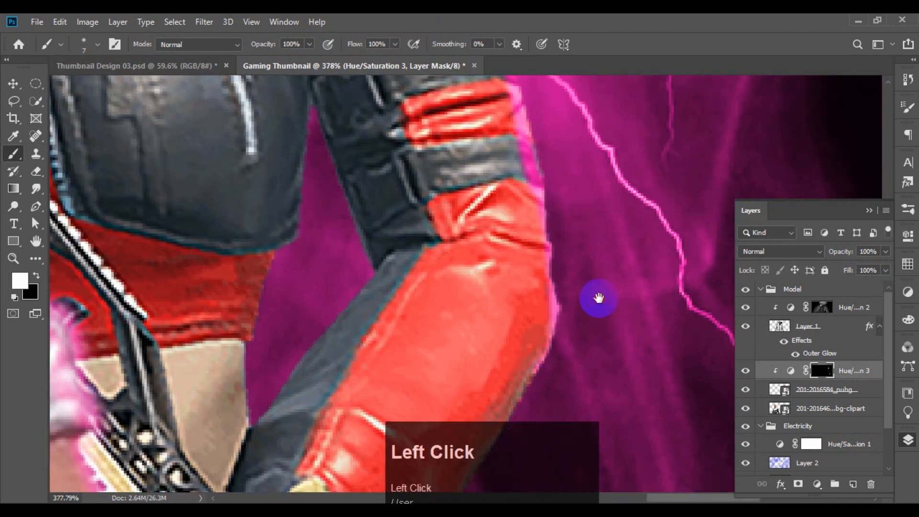
pyautogui.scroll(-5, 499, 205)
pyautogui.scroll(5, 571, 242)
pyautogui.press(']')
pyautogui.press(']')
pyautogui.press(']')
pyautogui.moveTo(509, 150); pyautogui.dragTo(462, 356)
pyautogui.scroll(-4, 478, 353)
# Step: Shrink the brush and paint a pink rim along the upper edge of the woman's face mask
pyautogui.scroll(3, 468, 160)
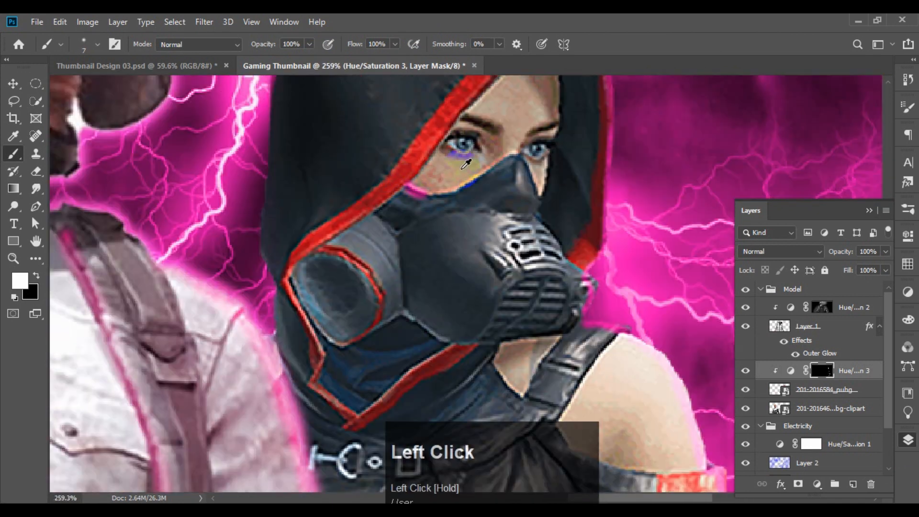
pyautogui.scroll(4, 479, 182)
pyautogui.press('[')
pyautogui.press('[')
pyautogui.press('[')
pyautogui.moveTo(340, 202); pyautogui.dragTo(435, 237)
pyautogui.scroll(-4, 544, 254)
pyautogui.scroll(4, 474, 222)
# Step: Set the brush to 6 px and 60% opacity and paint pink along the hood's red trim and the mask's round filter
pyautogui.press('6')
pyautogui.press(']')
pyautogui.press(']')
pyautogui.press(']')
pyautogui.press(']')
pyautogui.moveTo(498, 98); pyautogui.dragTo(376, 197)
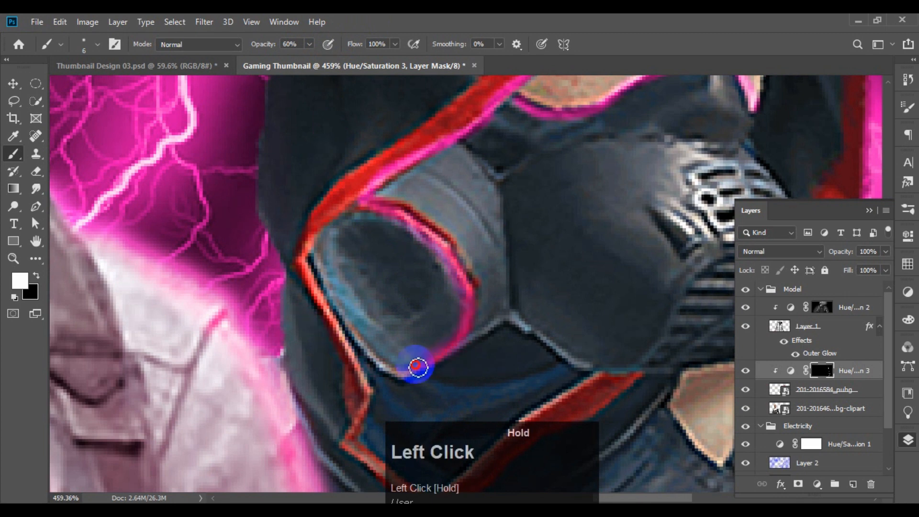
pyautogui.moveTo(418, 368); pyautogui.dragTo(393, 371)
# Step: Paint pink rim light along the edges of the woman's leather vest and outer arm
pyautogui.scroll(-5, 387, 228)
pyautogui.scroll(4, 388, 227)
pyautogui.moveTo(510, 206)
pyautogui.mouseDown()
pyautogui.moveTo(476, 203)
pyautogui.moveTo(486, 244)
pyautogui.moveTo(558, 289)
pyautogui.mouseUp()
pyautogui.scroll(-5, 502, 206)
pyautogui.moveTo(687, 158); pyautogui.dragTo(728, 307)
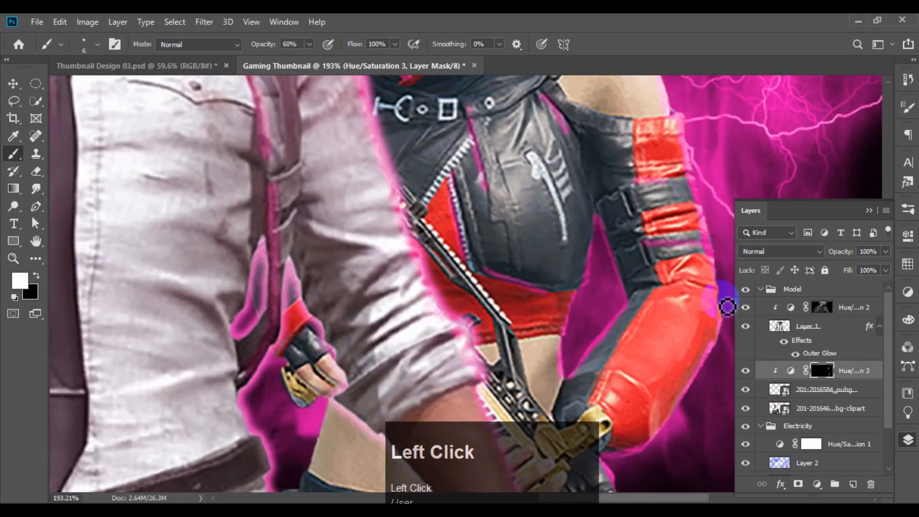
# Step: Add a Hue/Saturation adjustment clipped to the bald man's layer with Colorize, hue 324, saturation 90 and raised lightness
pyautogui.press('v')
pyautogui.click(322, 211)
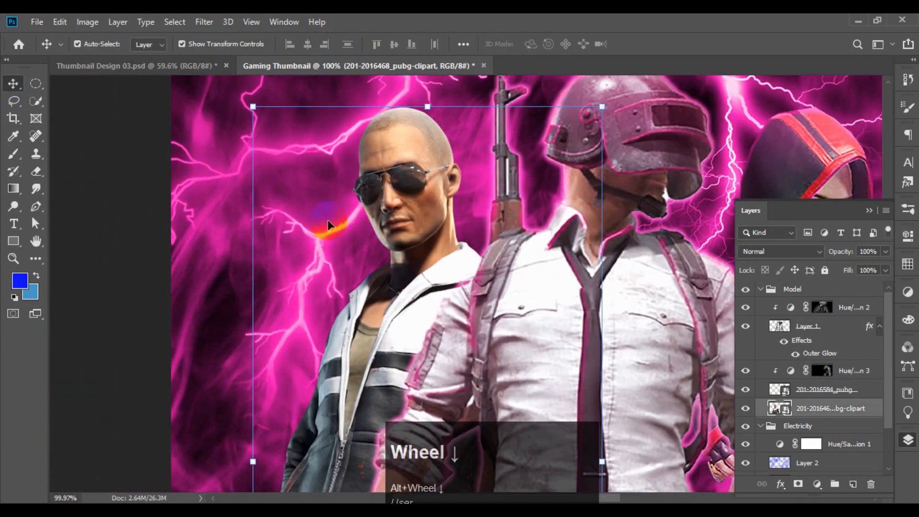
pyautogui.click(817, 484)
pyautogui.click(858, 353)
pyautogui.moveTo(793, 326); pyautogui.dragTo(855, 327)
pyautogui.moveTo(793, 352); pyautogui.dragTo(837, 354)
pyautogui.click(779, 396)
pyautogui.moveTo(712, 327); pyautogui.dragTo(857, 327)
pyautogui.moveTo(752, 353); pyautogui.dragTo(849, 354)
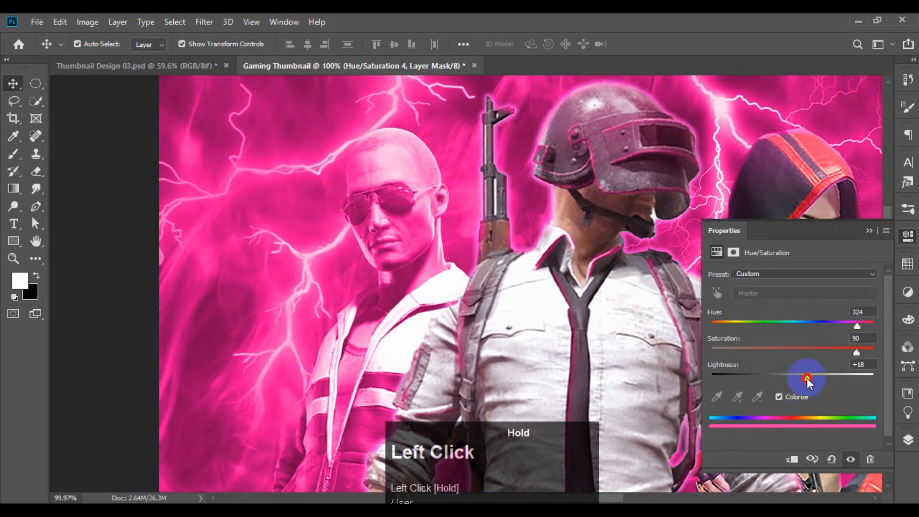
pyautogui.moveTo(806, 378); pyautogui.dragTo(809, 377)
pyautogui.click(908, 439)
pyautogui.hotkey('ctrl', 'alt', 'g')
# Step: Invert the man's adjustment mask and paint a pink rim along his head with an 8 px brush at 100% opacity
pyautogui.scroll(-2, 267, 257)
pyautogui.click(825, 409)
pyautogui.hotkey('ctrl', 'i')
pyautogui.press('b')
pyautogui.scroll(13, 297, 173)
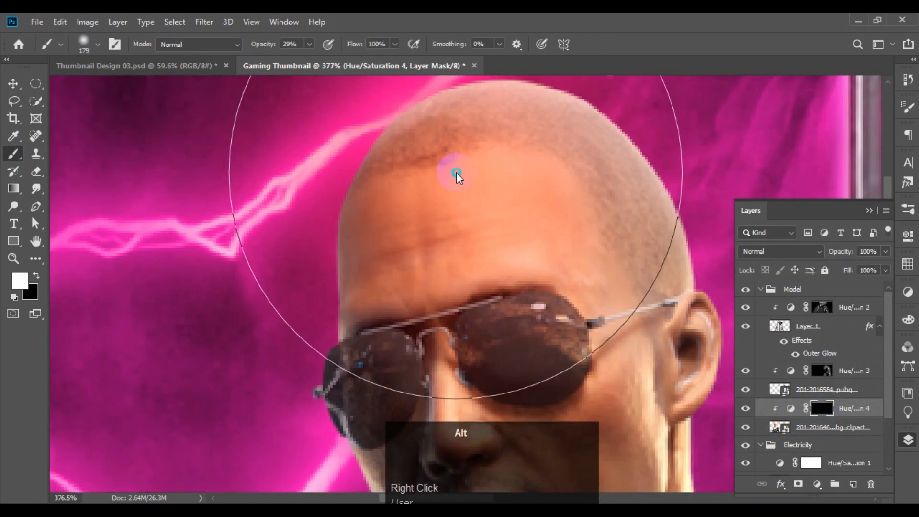
pyautogui.scroll(1, 457, 173)
pyautogui.moveTo(309, 44); pyautogui.dragTo(368, 22)
pyautogui.moveTo(616, 335); pyautogui.dragTo(620, 376)
pyautogui.scroll(5, 617, 311)
pyautogui.moveTo(287, 345); pyautogui.dragTo(575, 128)
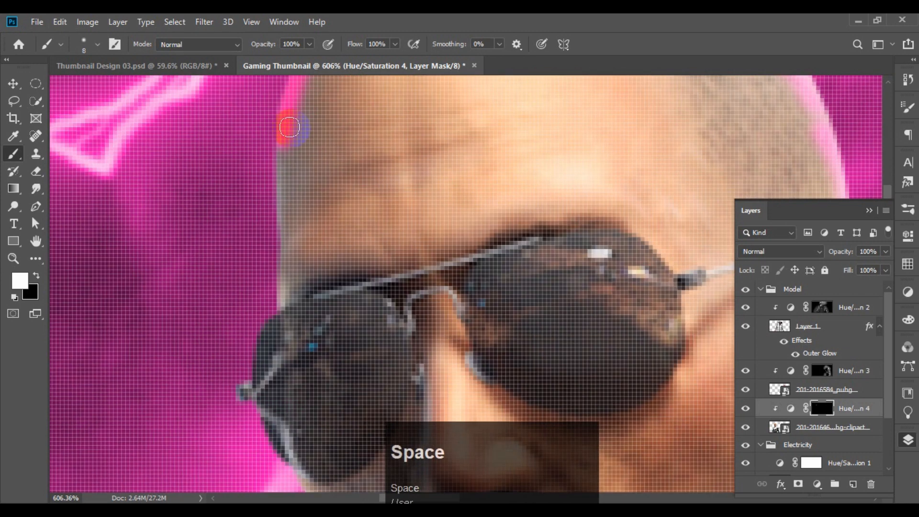
# Step: Set the brush to 10 px and 31% opacity and tint the man's sunglasses and nose pink
pyautogui.scroll(2, 289, 125)
pyautogui.moveTo(359, 306); pyautogui.dragTo(246, 155)
pyautogui.keyDown('alt'); pyautogui.rightClick(244, 152); pyautogui.keyUp('alt')
pyautogui.moveTo(310, 44); pyautogui.dragTo(260, 46)
pyautogui.moveTo(237, 190); pyautogui.dragTo(479, 126)
pyautogui.scroll(-4, 521, 224)
pyautogui.moveTo(432, 277); pyautogui.dragTo(430, 213)
pyautogui.moveTo(299, 293); pyautogui.dragTo(337, 220)
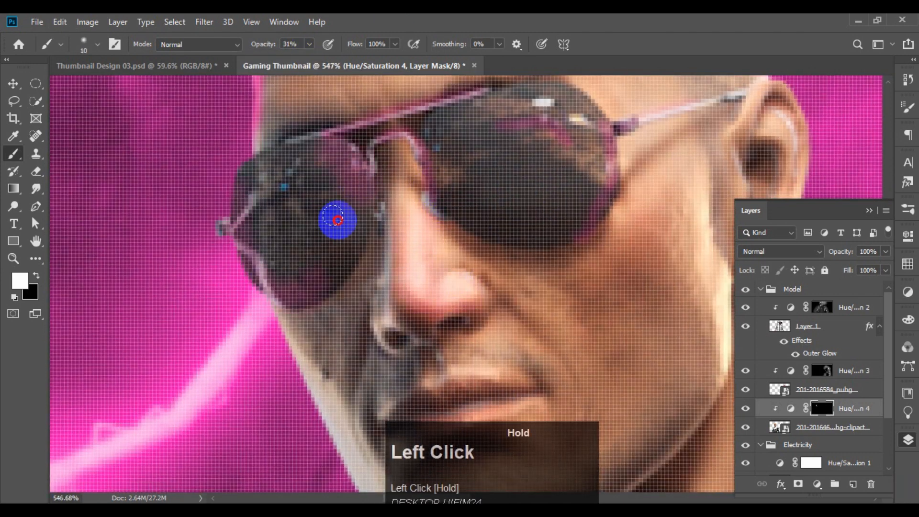
pyautogui.scroll(-4, 340, 222)
# Step: Set the brush to 13 px and 100% opacity and continue the pink rim light around the man's face and neck
pyautogui.keyDown('alt'); pyautogui.rightClick(355, 230); pyautogui.keyUp('alt')
pyautogui.scroll(-3, 354, 230)
pyautogui.moveTo(503, 115)
pyautogui.mouseDown()
pyautogui.moveTo(509, 180)
pyautogui.moveTo(493, 192)
pyautogui.mouseUp()
pyautogui.moveTo(497, 211); pyautogui.dragTo(408, 204)
pyautogui.moveTo(400, 237); pyautogui.dragTo(407, 299)
pyautogui.scroll(-15, 469, 373)
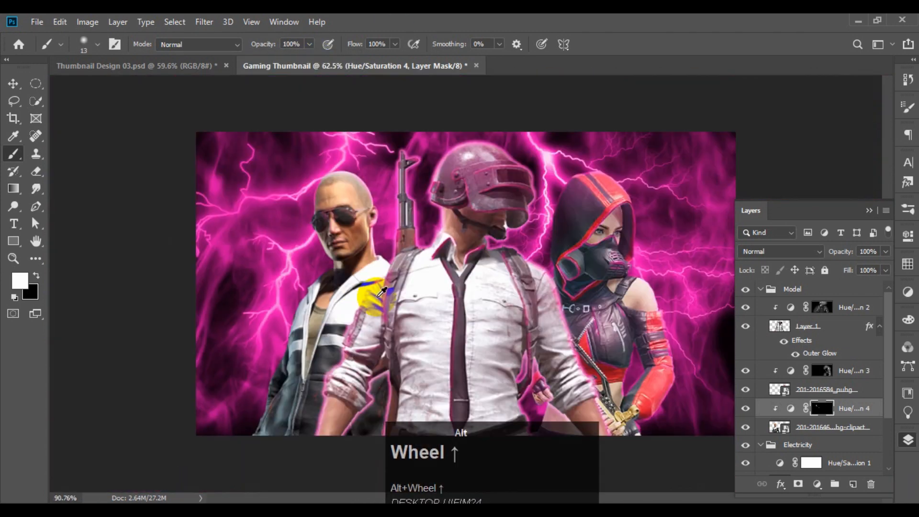
# Step: Paint pink rim light along the man's jacket edges and zipper with a 7 px brush
pyautogui.scroll(12, 384, 291)
pyautogui.moveTo(380, 178); pyautogui.dragTo(275, 454)
pyautogui.moveTo(254, 412); pyautogui.dragTo(345, 253)
pyautogui.moveTo(144, 259); pyautogui.dragTo(150, 303)
pyautogui.scroll(-15, 268, 287)
# Step: Lower the brush opacity, softly tint the man's head and jacket pink, and return to the Move tool
pyautogui.click(310, 44)
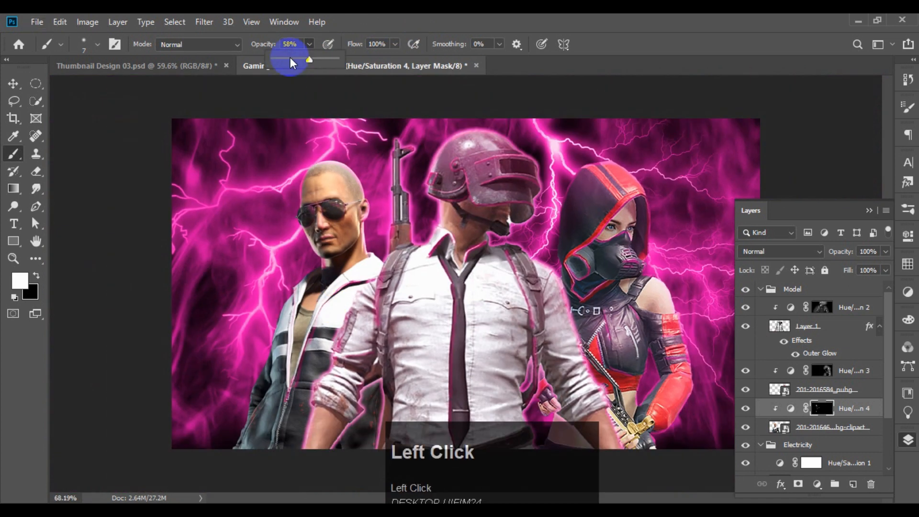
pyautogui.click(288, 62)
pyautogui.moveTo(317, 160); pyautogui.dragTo(307, 335)
pyautogui.scroll(-5, 312, 340)
pyautogui.scroll(4, 311, 340)
pyautogui.press('v')
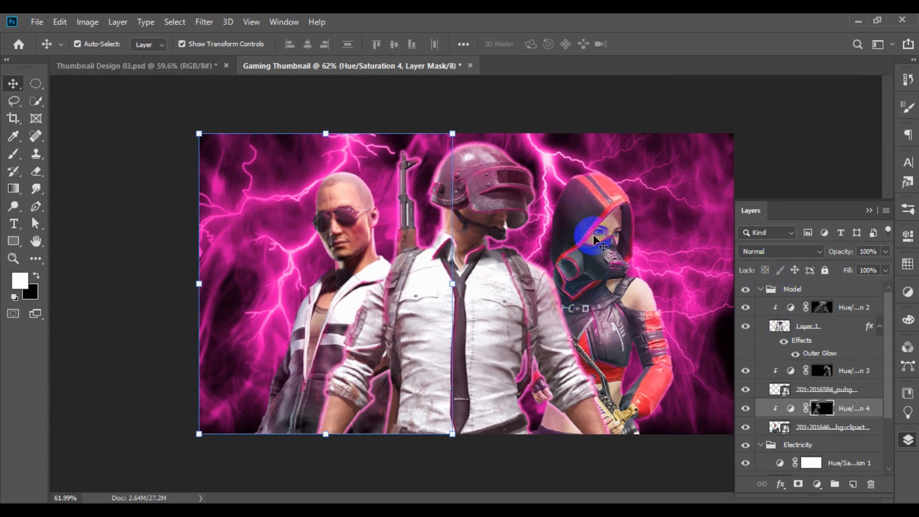
# Step: Copy the layer style with the outer glow from the central character's layer
pyautogui.click(525, 286)
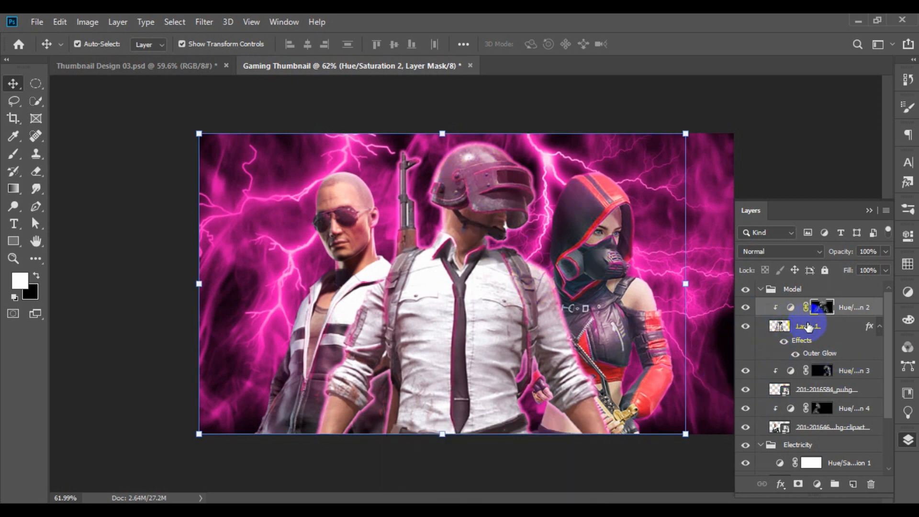
pyautogui.click(789, 327)
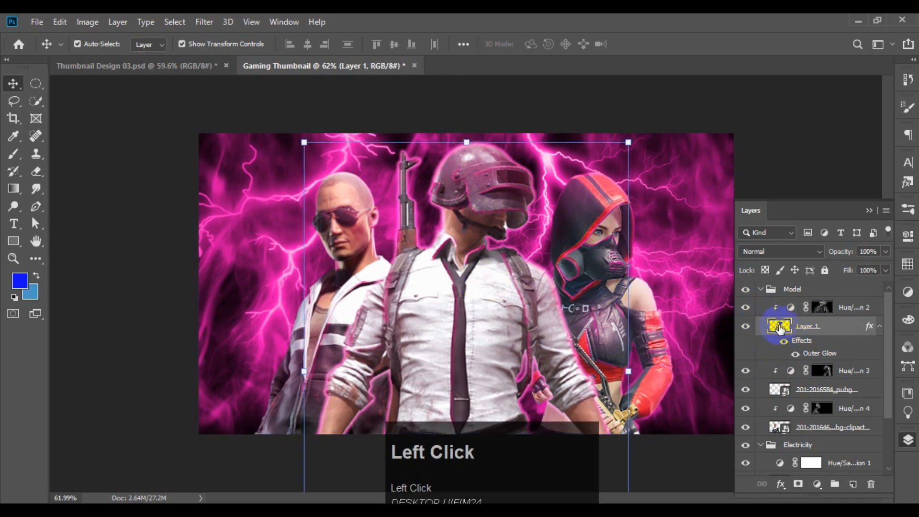
pyautogui.rightClick(786, 330)
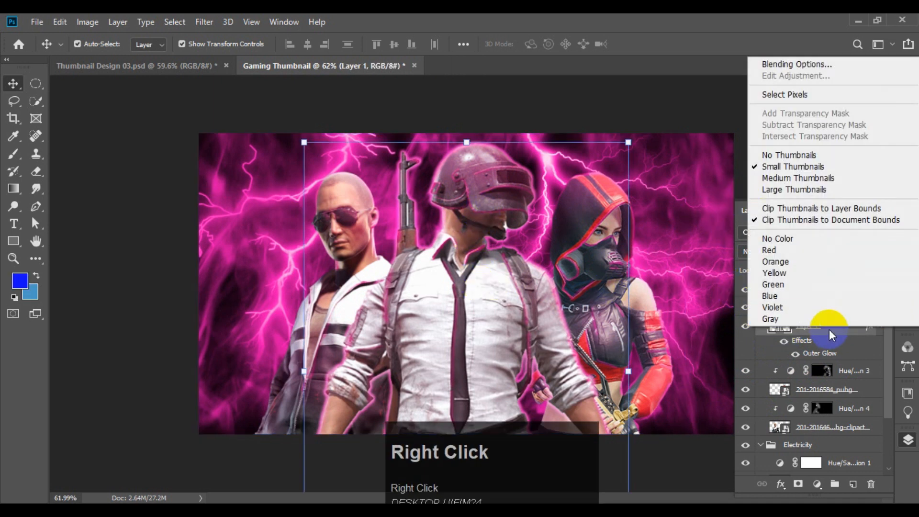
pyautogui.rightClick(829, 329)
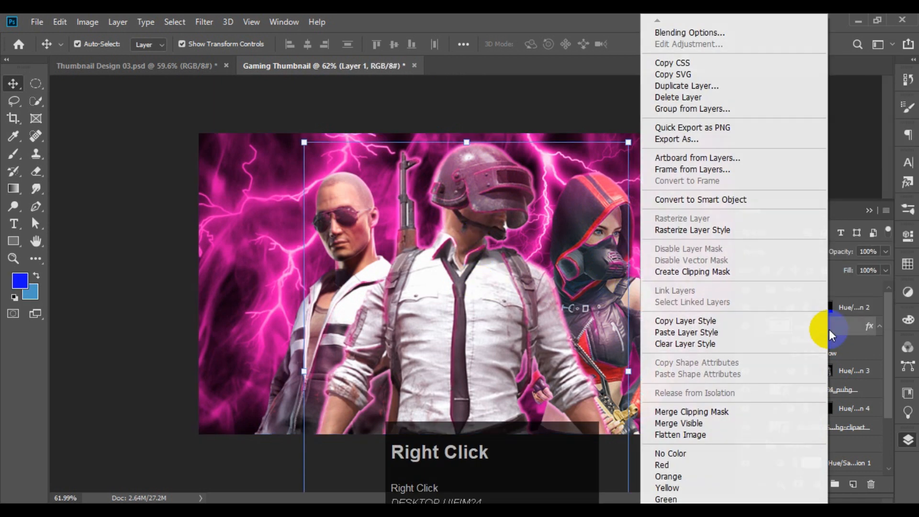
pyautogui.click(687, 321)
# Step: Paste the copied outer glow style onto the hooded woman's and the bald man's layers together
pyautogui.click(819, 370)
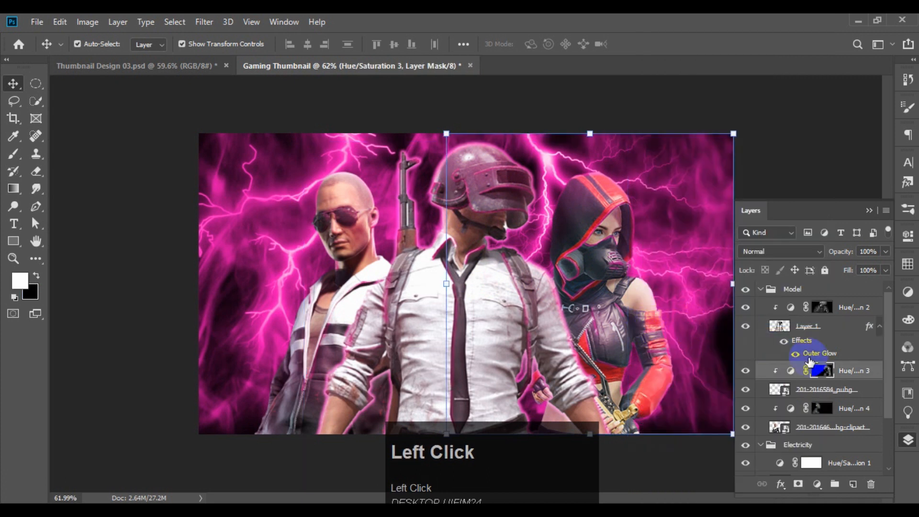
pyautogui.scroll(-2, 809, 364)
pyautogui.click(800, 358)
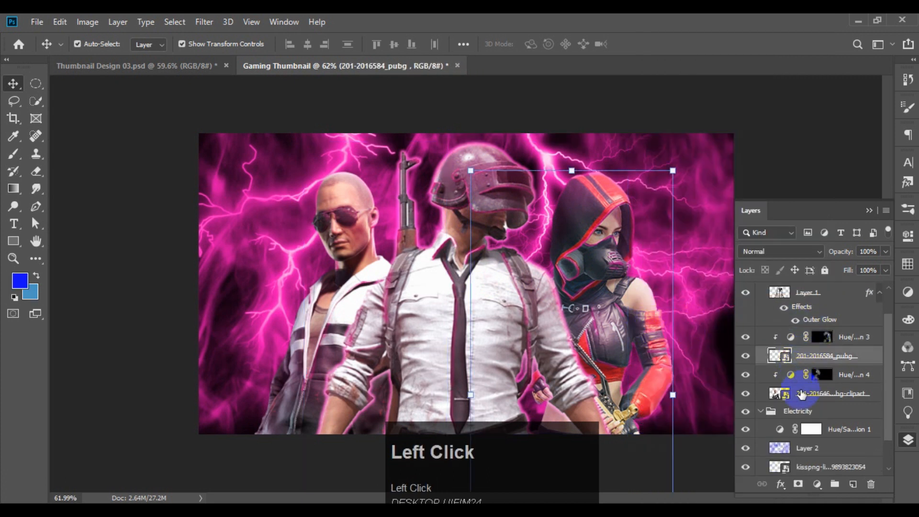
pyautogui.press('ctrl')
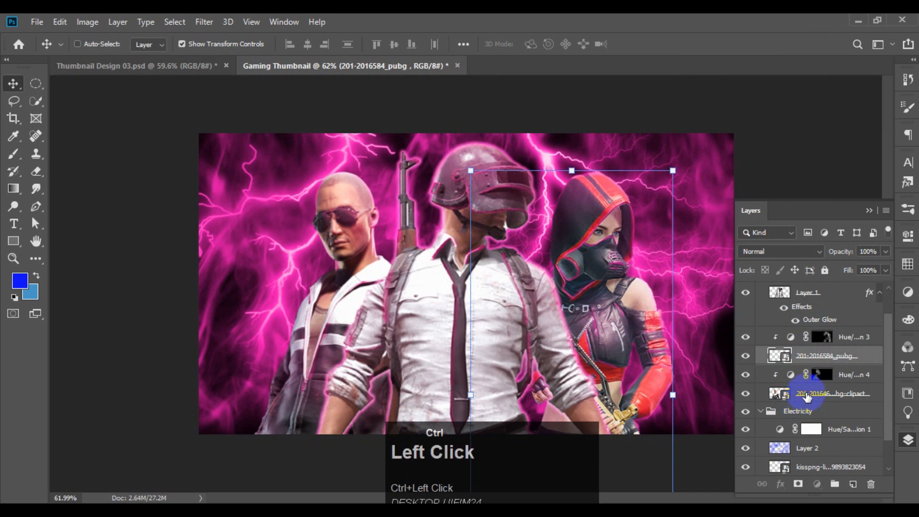
pyautogui.keyDown('ctrl'); pyautogui.click(807, 395); pyautogui.keyUp('ctrl')
pyautogui.rightClick(807, 395)
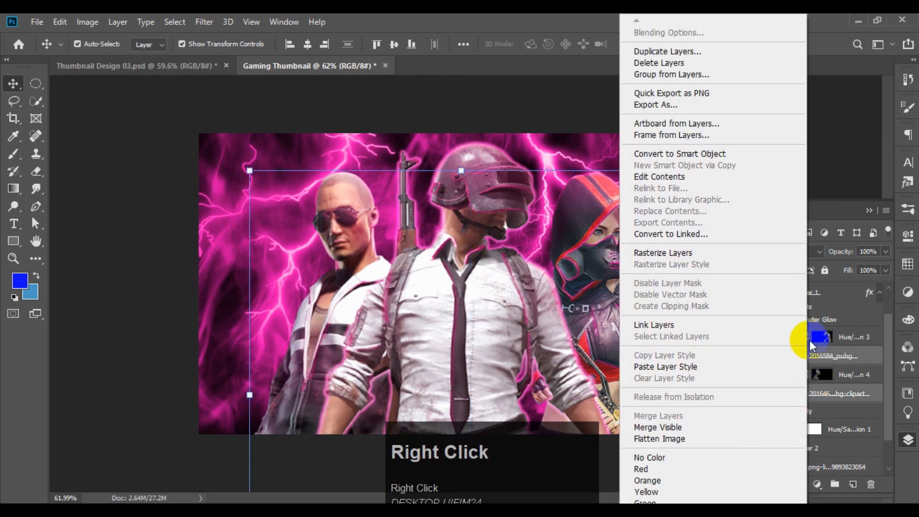
pyautogui.click(645, 370)
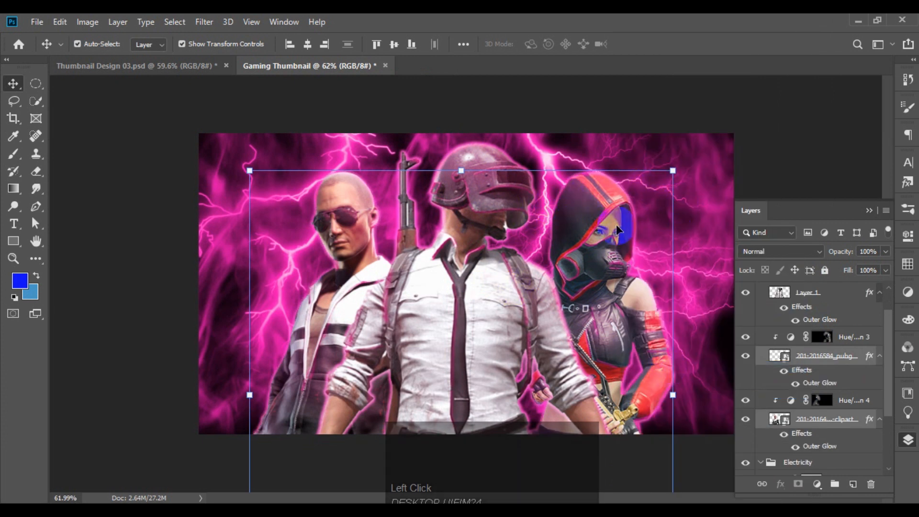
pyautogui.click(794, 154)
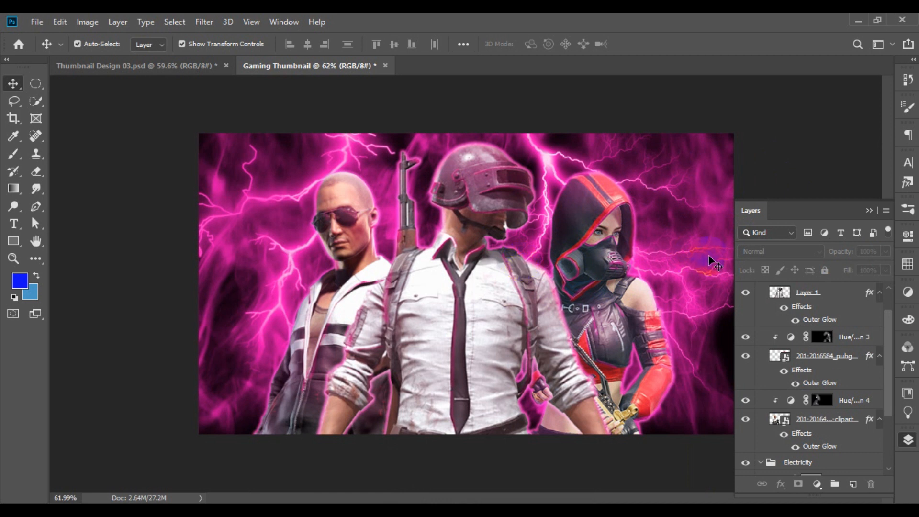
# Step: Collapse the Model and Electricity groups and lock the Model, Electricity and BG groups
pyautogui.click(879, 292)
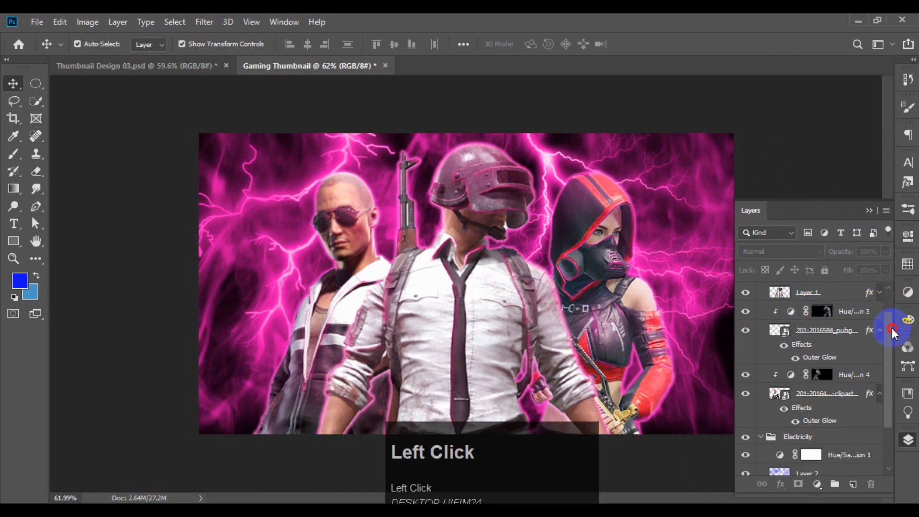
pyautogui.moveTo(892, 328); pyautogui.dragTo(892, 305)
pyautogui.click(760, 289)
pyautogui.click(760, 306)
pyautogui.click(796, 290)
pyautogui.click(825, 271)
pyautogui.click(802, 306)
pyautogui.click(824, 271)
pyautogui.click(799, 322)
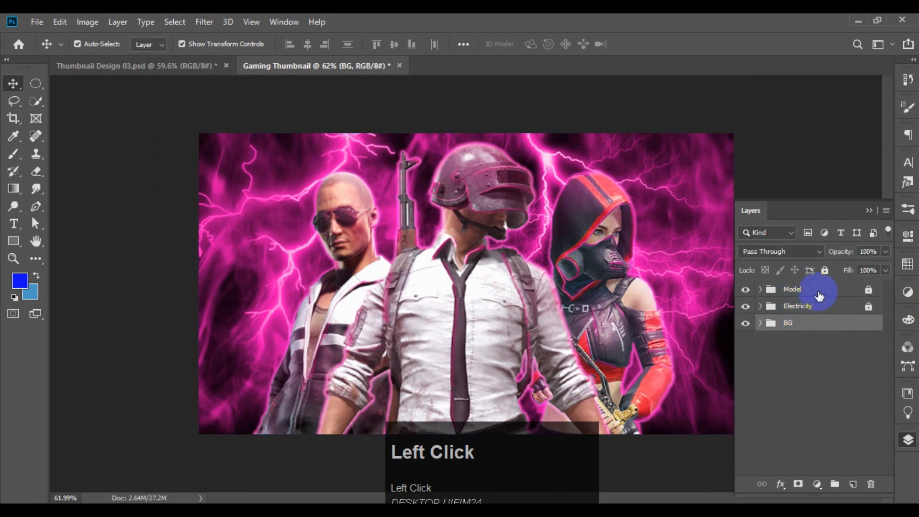
pyautogui.click(824, 270)
# Step: Add a placeholder text layer above the Model group and enlarge it across the lower part of the thumbnail
pyautogui.click(789, 290)
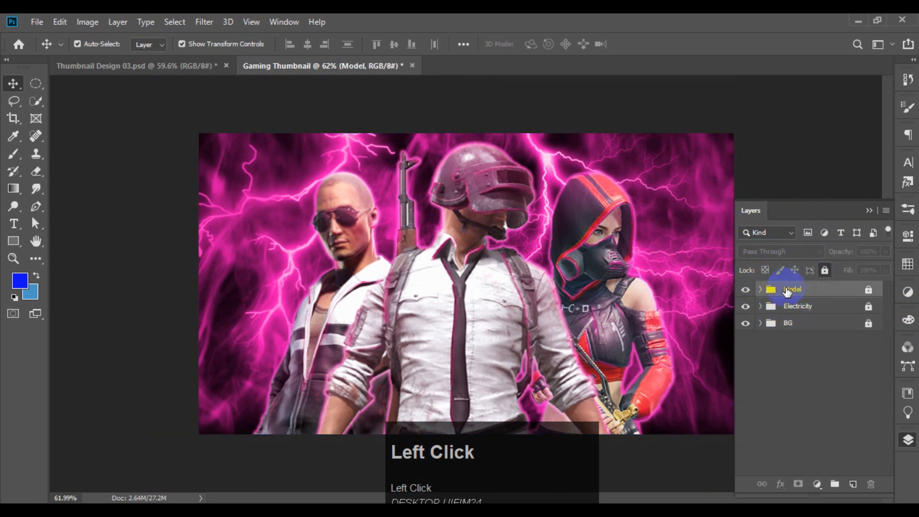
pyautogui.keyDown('alt'); pyautogui.scroll(1, 464, 231); pyautogui.keyUp('alt')
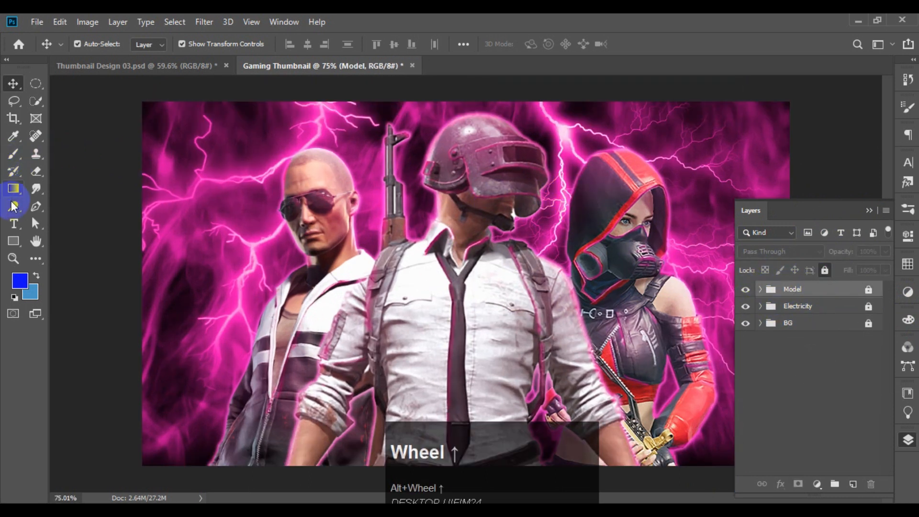
pyautogui.click(13, 223)
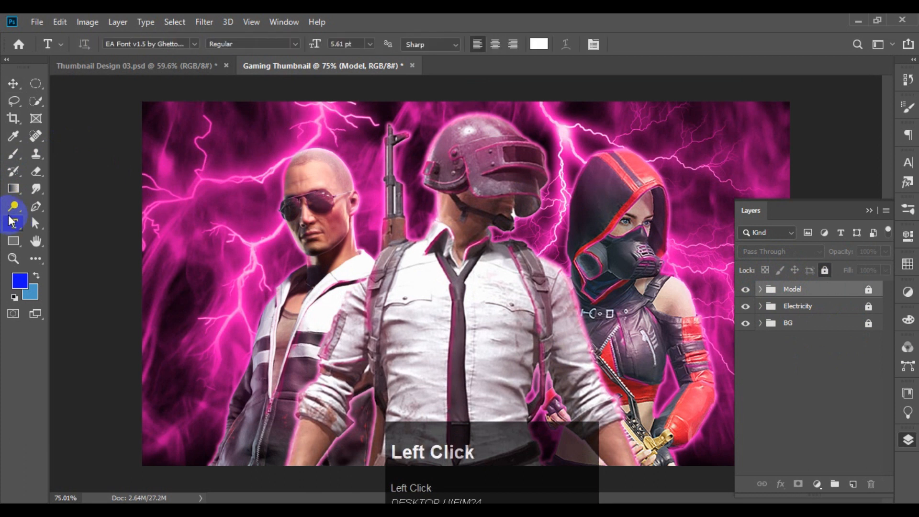
pyautogui.click(454, 329)
pyautogui.click(14, 83)
pyautogui.moveTo(461, 333); pyautogui.dragTo(463, 425)
pyautogui.scroll(-2, 454, 328)
pyautogui.click(165, 329)
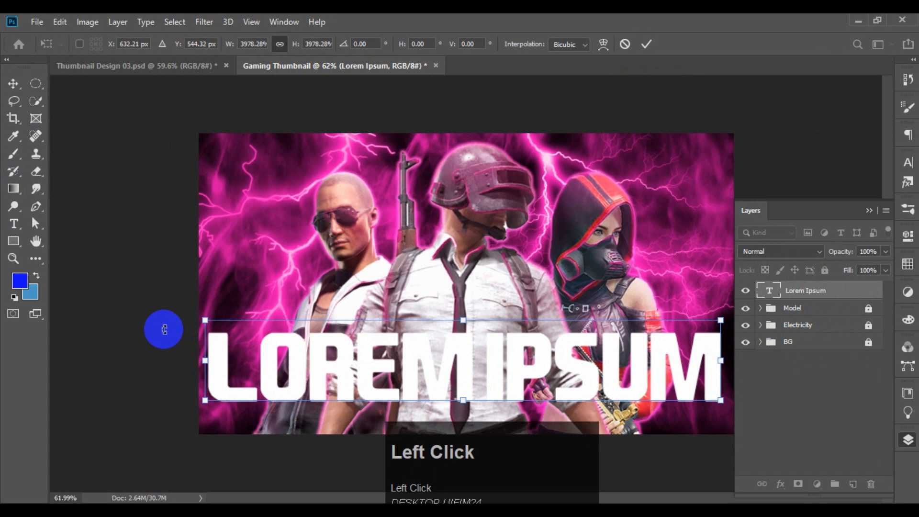
# Step: Replace the placeholder text with "gaming", keeping EA Font v1.5 by Ghettoshark, and move it towards the middle
pyautogui.doubleClick(585, 361)
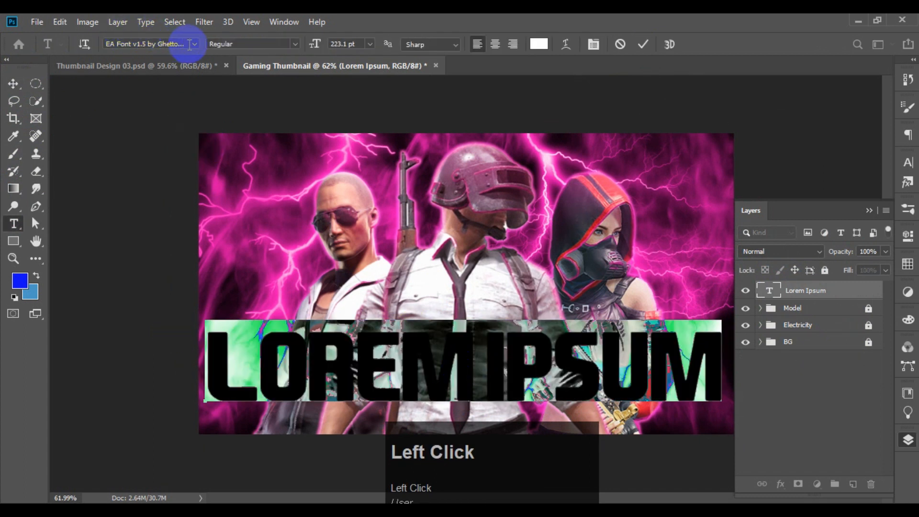
pyautogui.click(194, 44)
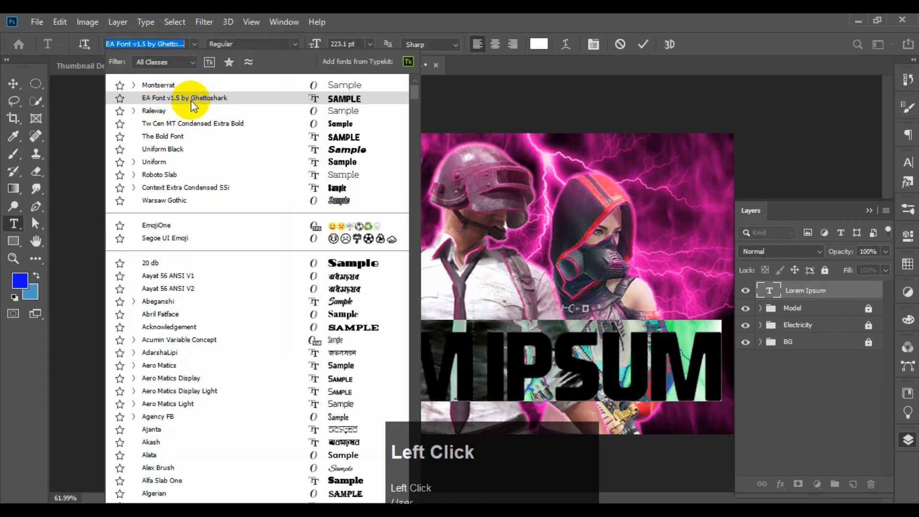
pyautogui.click(573, 322)
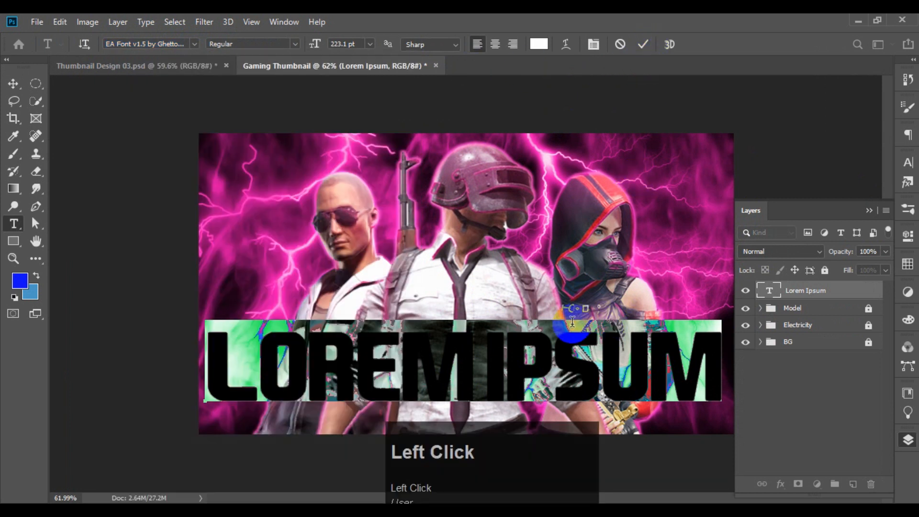
pyautogui.moveTo(205, 355); pyautogui.dragTo(800, 358)
pyautogui.write('gaming')
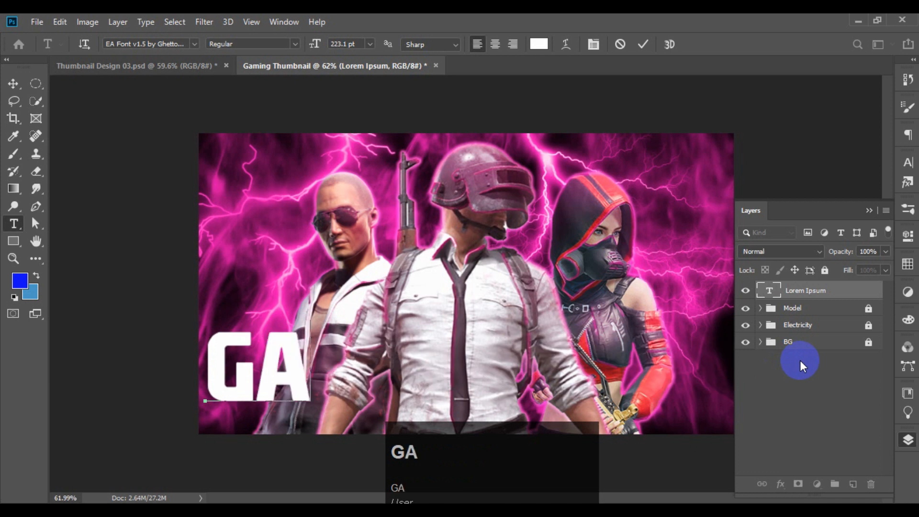
pyautogui.click(643, 44)
pyautogui.press('v')
pyautogui.moveTo(413, 368); pyautogui.dragTo(498, 349)
# Step: Set the GAMING text's font size to 280 pt and return to the Move tool
pyautogui.doubleClick(541, 367)
pyautogui.click(317, 44)
pyautogui.write('2809')
pyautogui.press('BackSpace')
pyautogui.press('Return')
pyautogui.click(642, 44)
pyautogui.press('v')
# Step: Centre the GAMING text horizontally on the canvas
pyautogui.hotkey('ctrl', 'a')
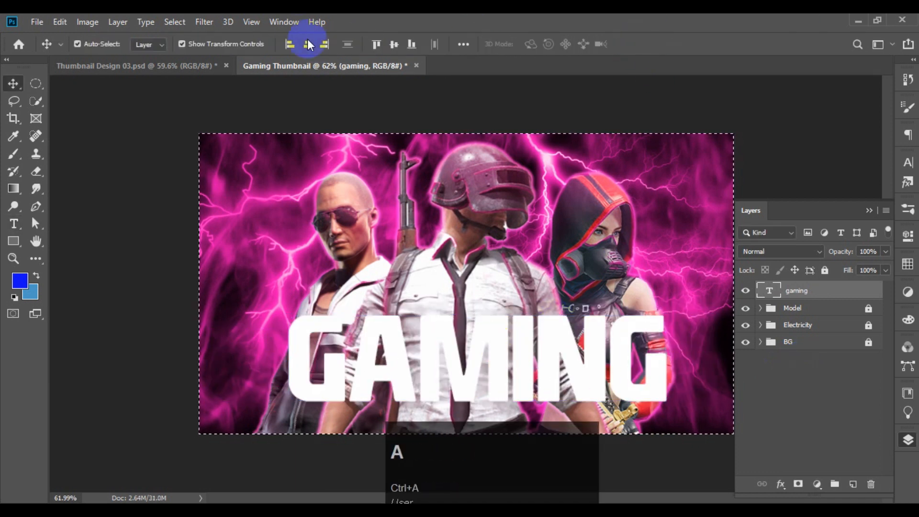
pyautogui.click(307, 44)
pyautogui.hotkey('ctrl', 'd')
pyautogui.click(470, 367)
pyautogui.hotkey('ctrl', 'z')
pyautogui.hotkey('ctrl', 'shift', 'z')
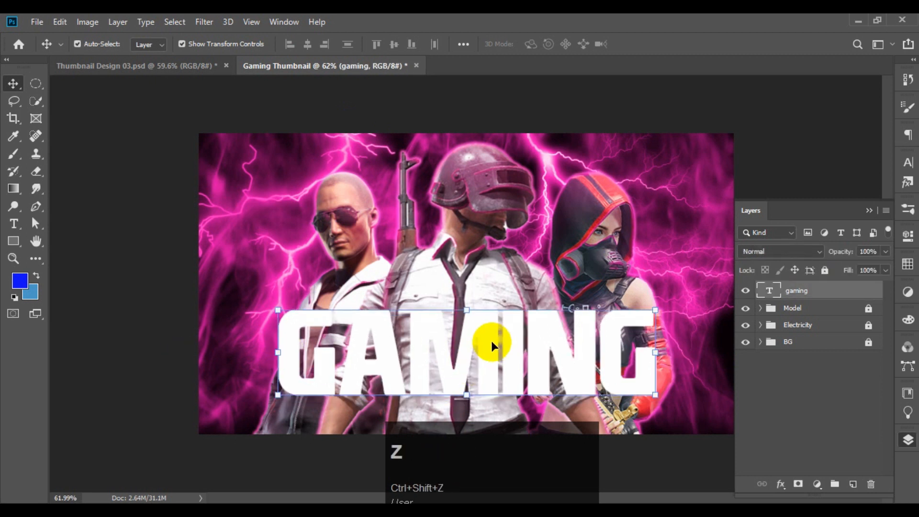
# Step: Duplicate the GAMING text and place the copy below the original, overlapping its lower half
pyautogui.scroll(3, 492, 342)
pyautogui.moveTo(495, 316); pyautogui.dragTo(435, 218)
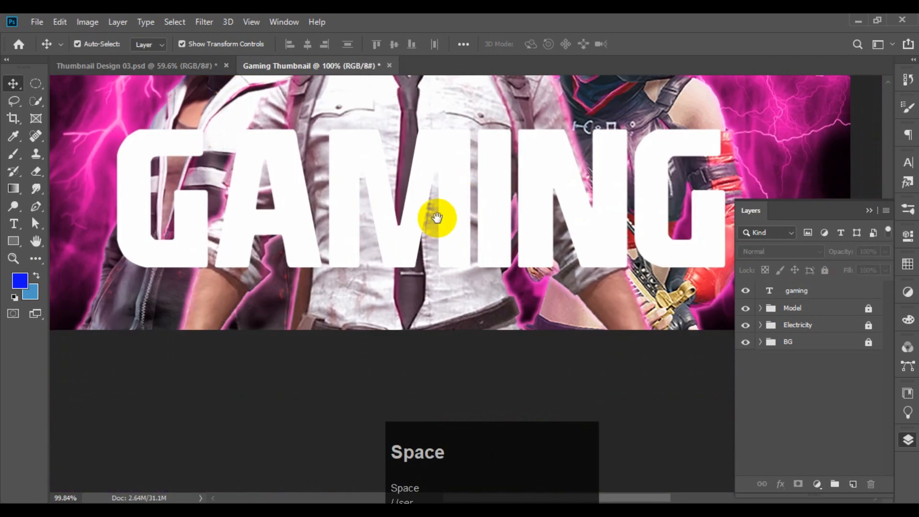
pyautogui.scroll(-3, 447, 304)
pyautogui.scroll(3, 571, 366)
pyautogui.moveTo(560, 325); pyautogui.dragTo(540, 194)
pyautogui.moveTo(472, 279); pyautogui.dragTo(503, 267)
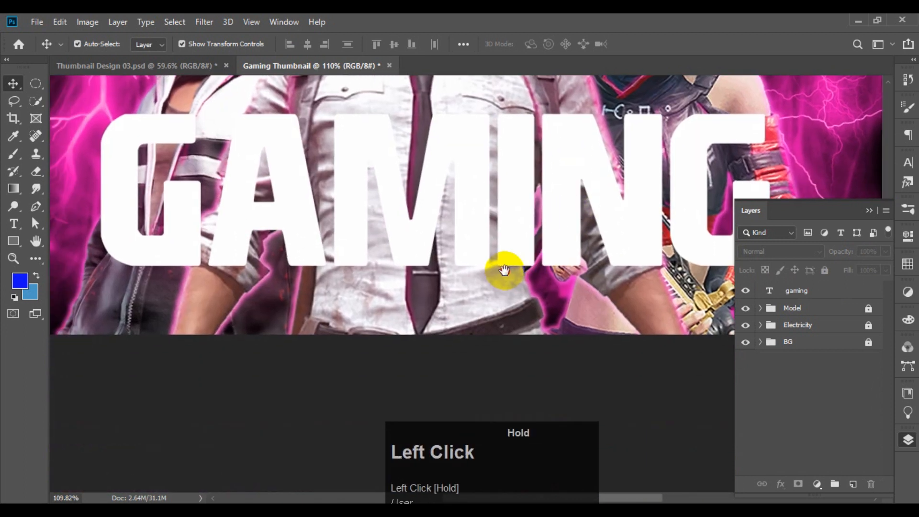
pyautogui.moveTo(466, 193); pyautogui.dragTo(470, 304)
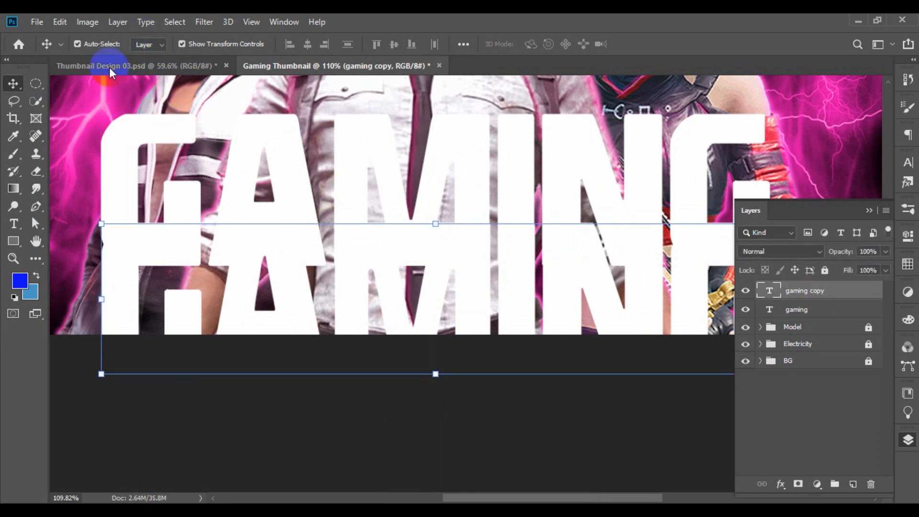
# Step: Set the copied text's font to Montserrat SemiBold
pyautogui.doubleClick(274, 265)
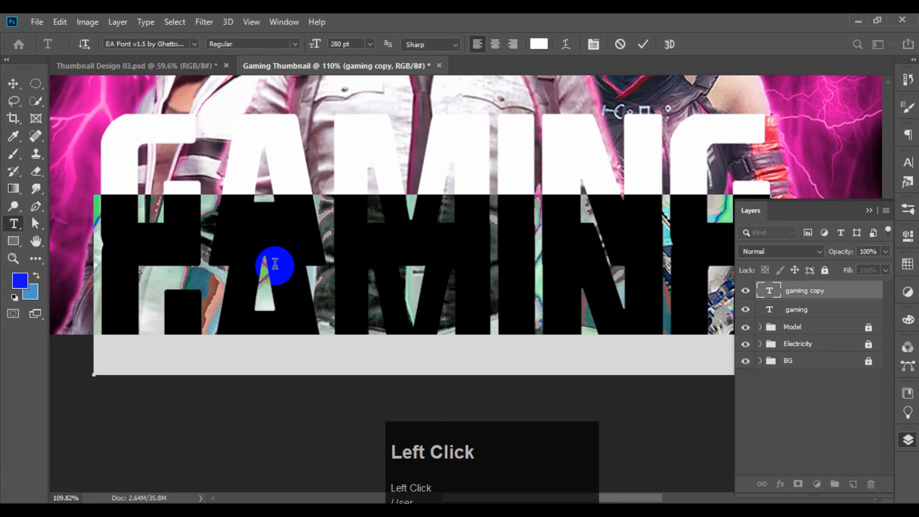
pyautogui.click(195, 41)
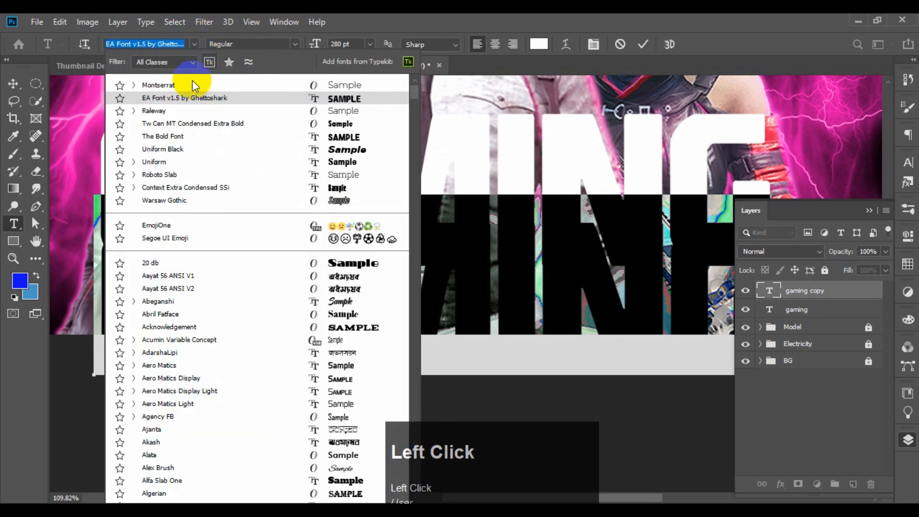
pyautogui.click(177, 83)
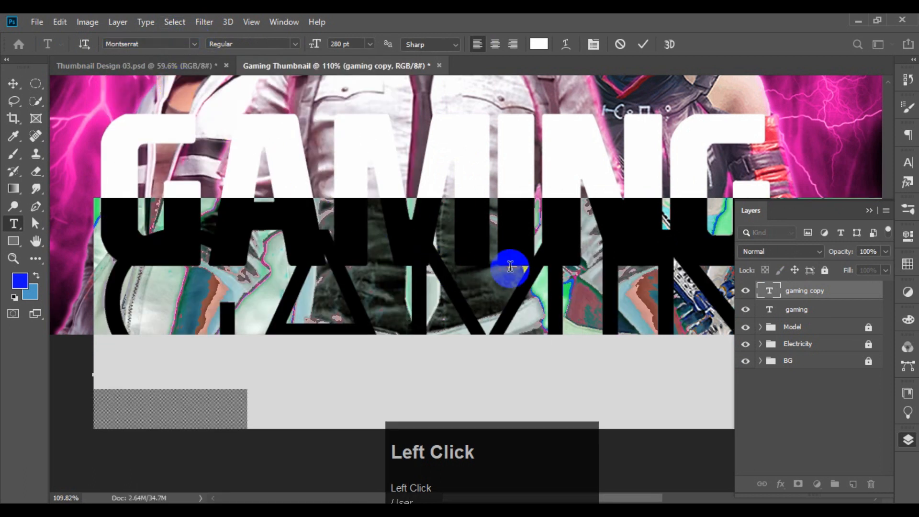
pyautogui.click(294, 43)
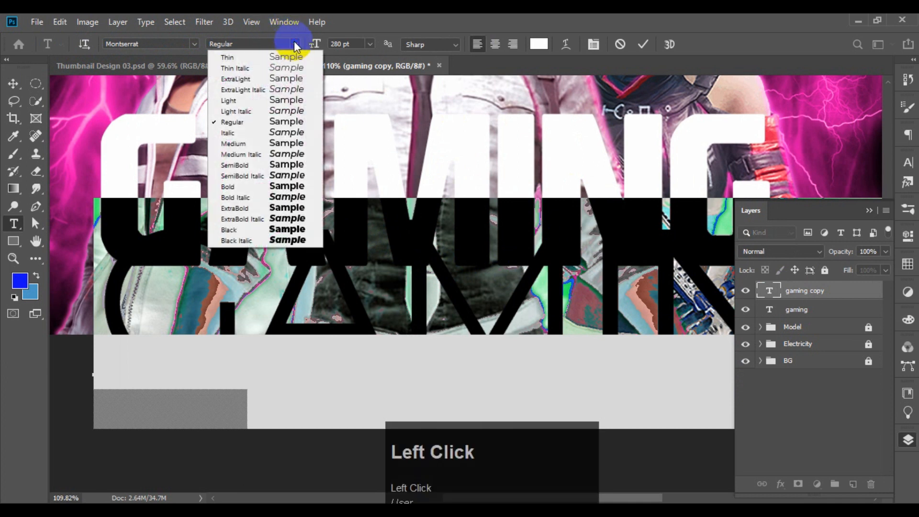
pyautogui.click(239, 165)
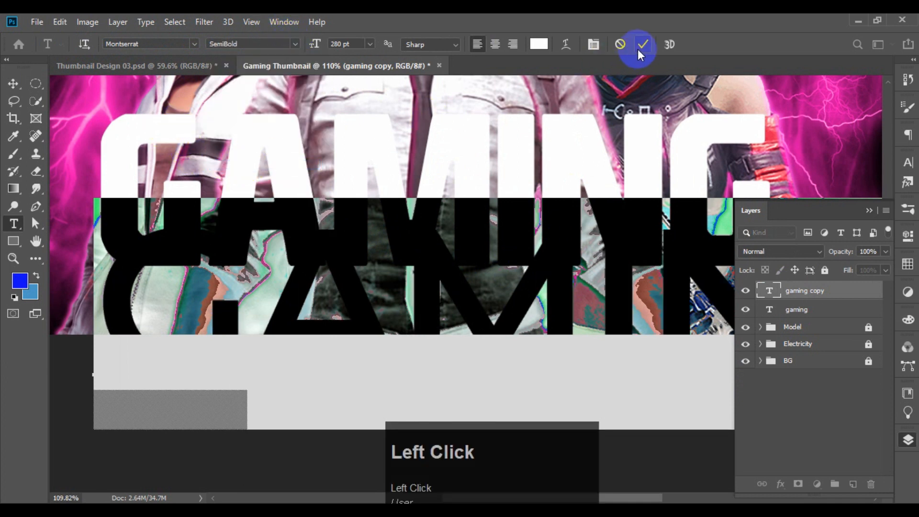
pyautogui.click(640, 45)
# Step: Replace the copied text with "thumbnail"
pyautogui.press('v')
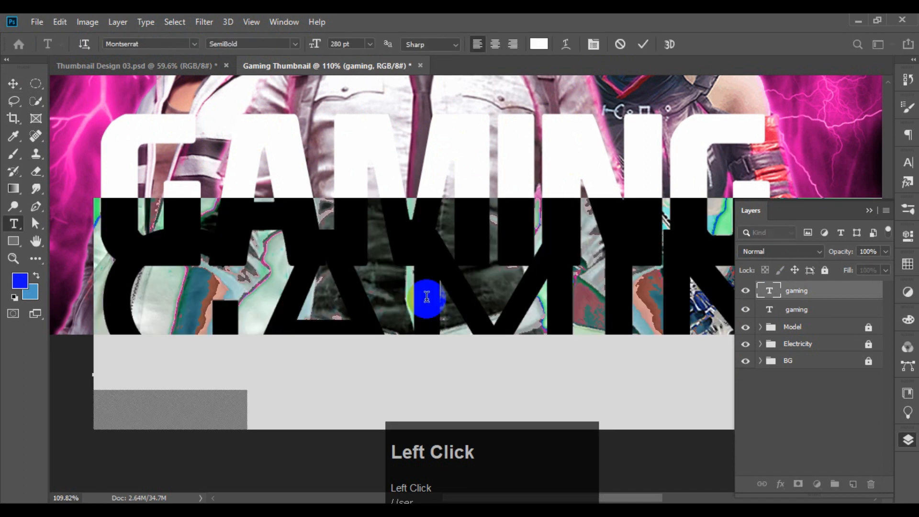
pyautogui.write('THUMB')
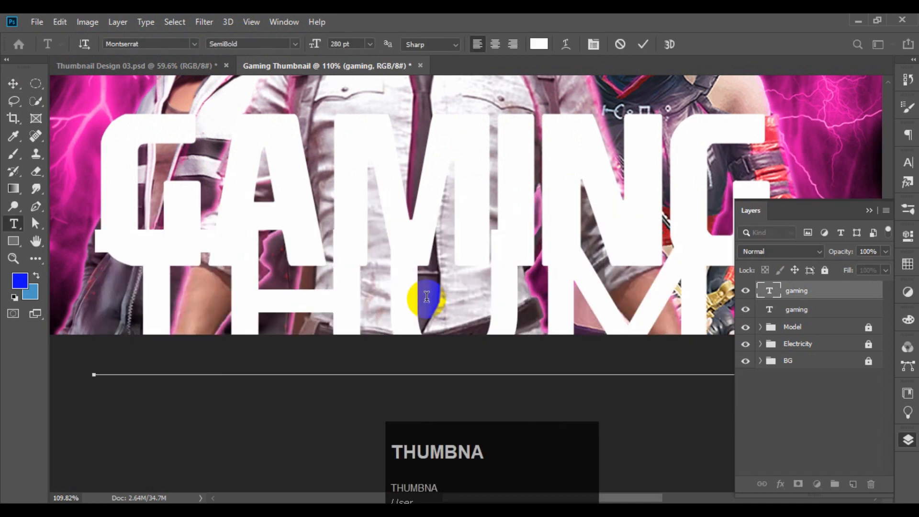
pyautogui.click(643, 44)
pyautogui.scroll(-1, 393, 293)
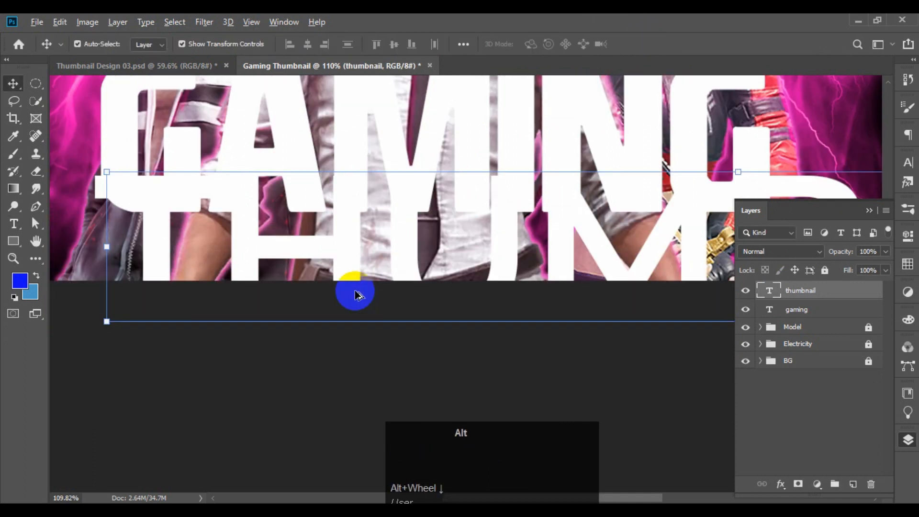
# Step: Scale the THUMBNAIL text down and place it centred beneath the GAMING title
pyautogui.scroll(-2, 393, 293)
pyautogui.click(669, 314)
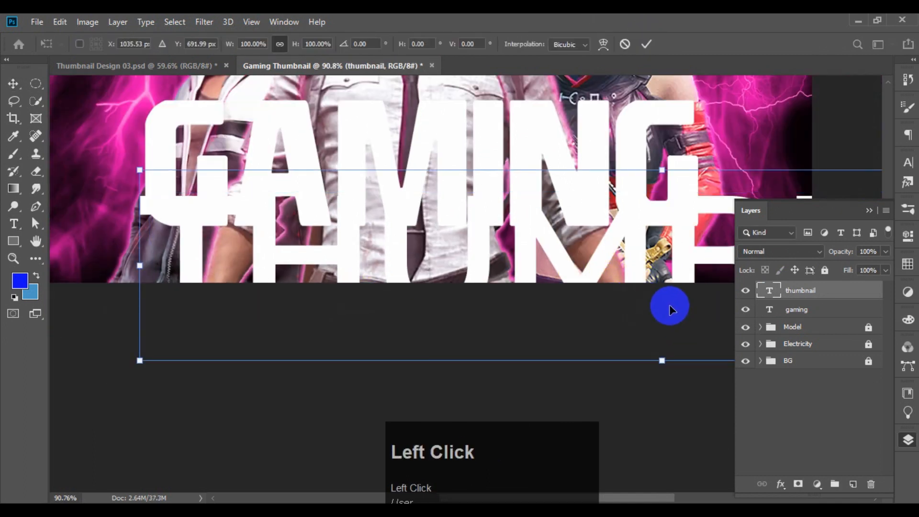
pyautogui.moveTo(665, 171); pyautogui.dragTo(470, 258)
pyautogui.click(647, 44)
pyautogui.click(498, 329)
pyautogui.scroll(2, 369, 191)
# Step: Show the Text group in Thumbnail Design 03.psd, examine its title lettering and spacing, and return to Gaming Thumbnail
pyautogui.click(149, 65)
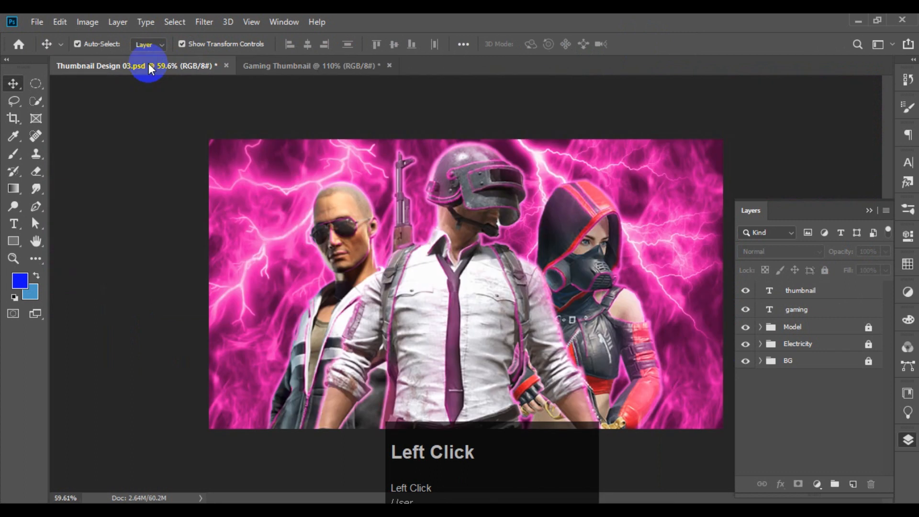
pyautogui.click(745, 289)
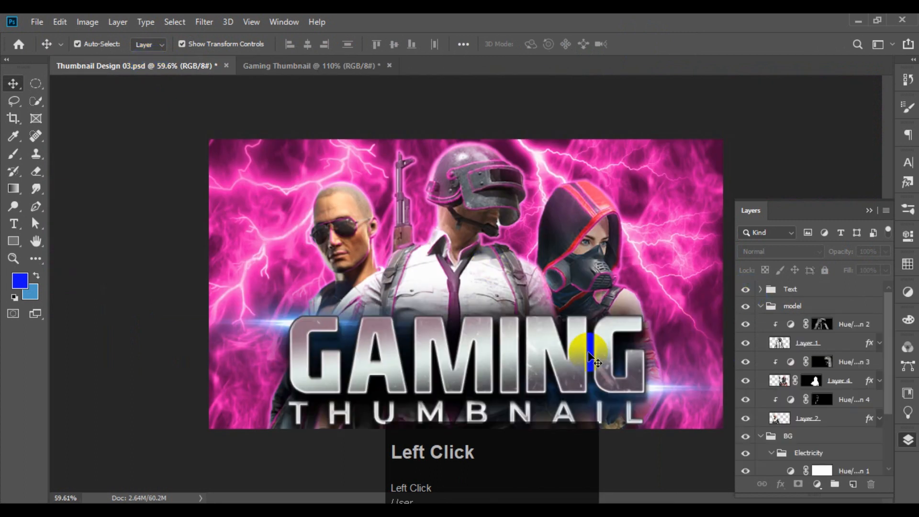
pyautogui.scroll(6, 500, 379)
pyautogui.moveTo(497, 385); pyautogui.dragTo(452, 212)
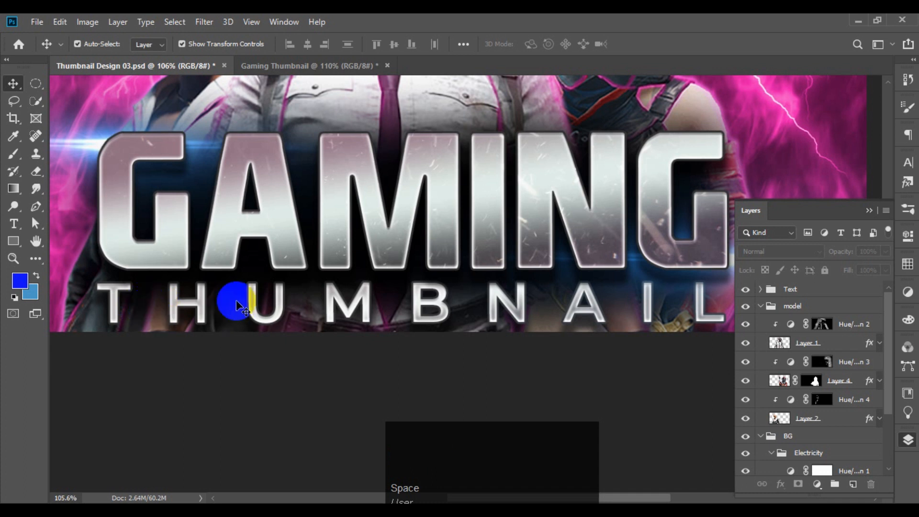
pyautogui.click(308, 65)
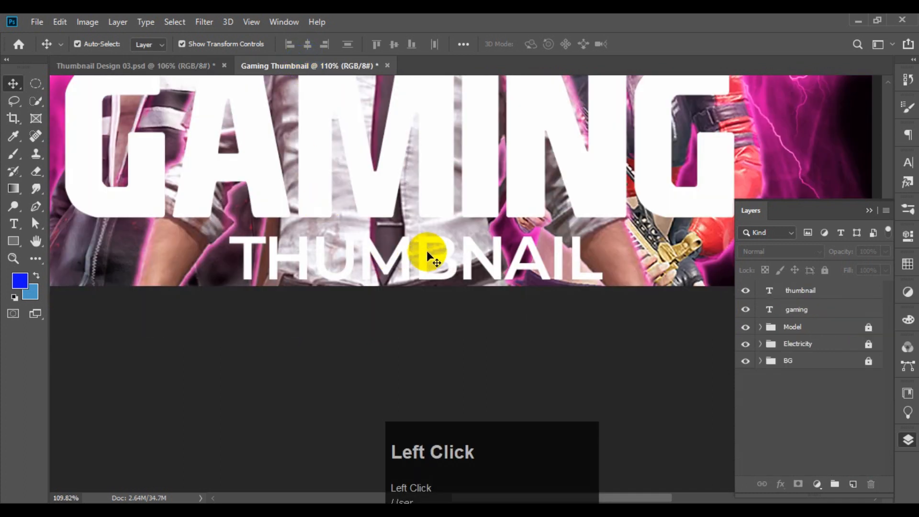
# Step: Set the tracking of the THUMBNAIL text to 600, trying 200 and 500 first
pyautogui.click(427, 251)
pyautogui.click(908, 166)
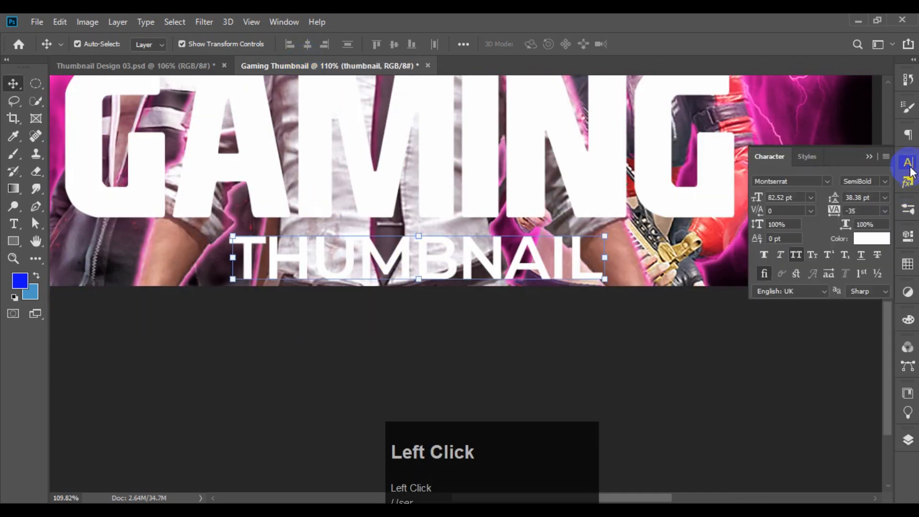
pyautogui.click(885, 210)
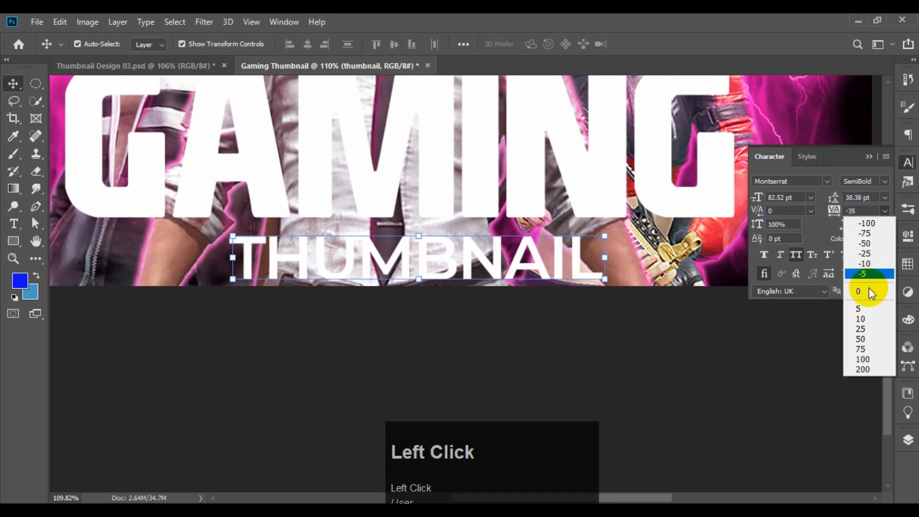
pyautogui.click(864, 369)
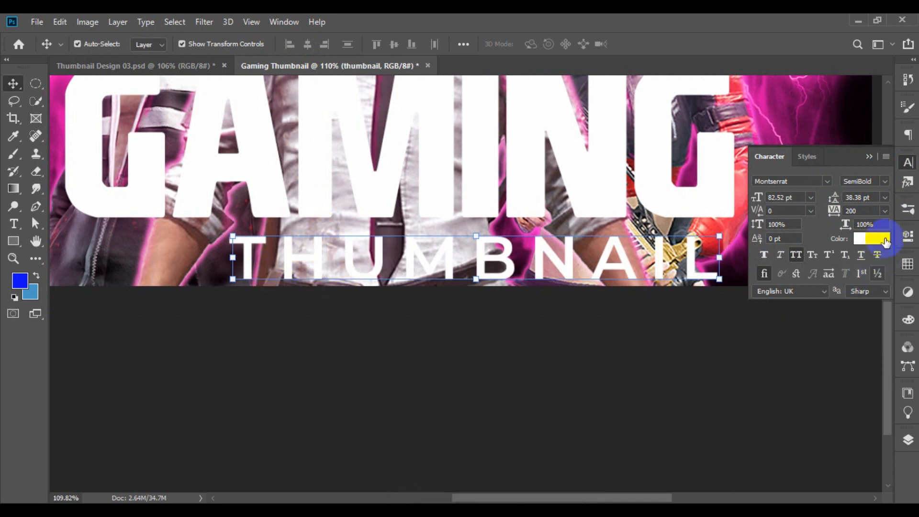
pyautogui.click(834, 209)
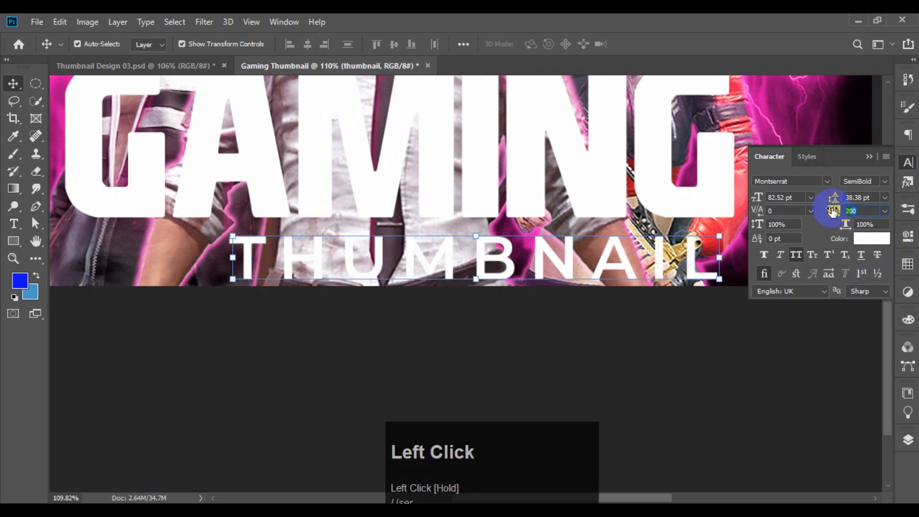
pyautogui.write('50')
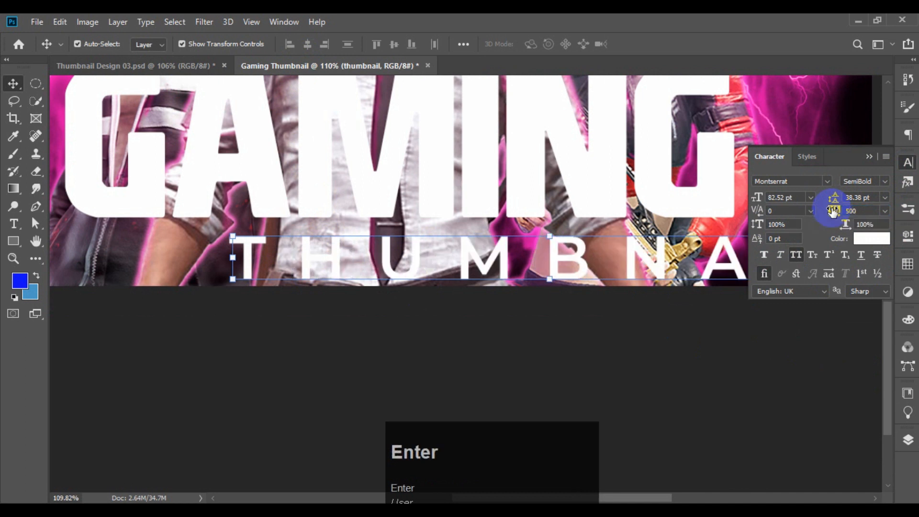
pyautogui.click(827, 211)
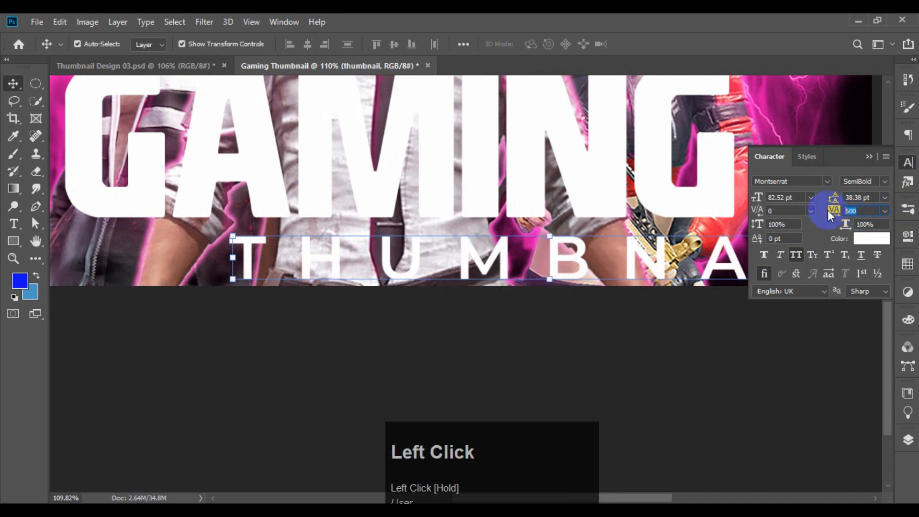
pyautogui.write('6')
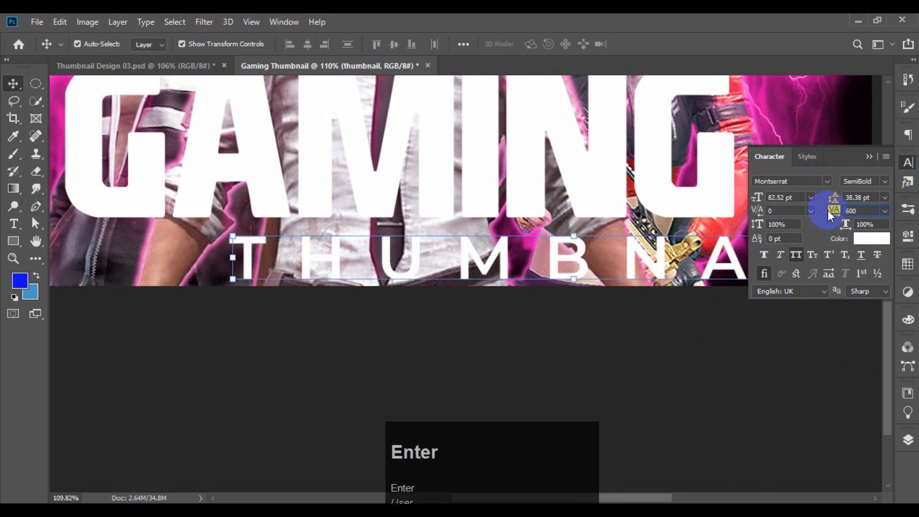
pyautogui.click(869, 157)
# Step: Move the THUMBNAIL text beneath the GAMING title and narrow it to match the title's width
pyautogui.moveTo(585, 277); pyautogui.dragTo(415, 272)
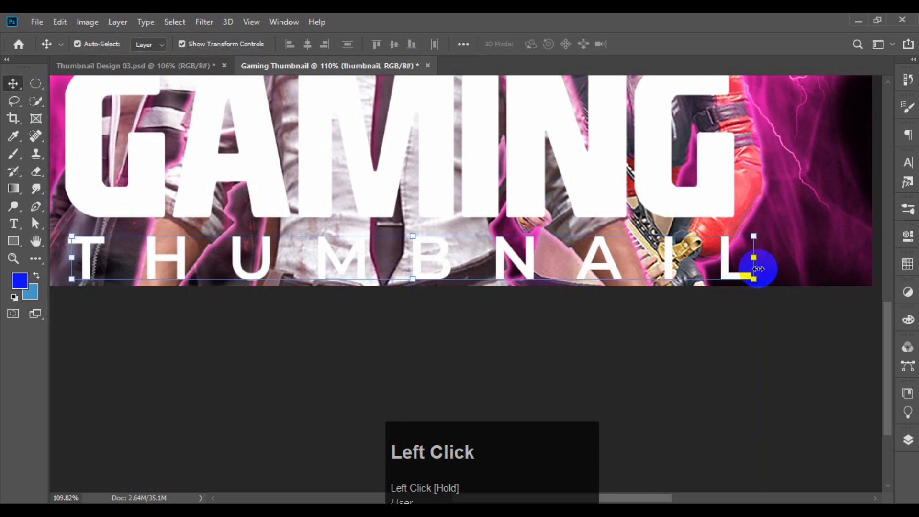
pyautogui.moveTo(753, 258); pyautogui.dragTo(772, 261)
pyautogui.click(642, 47)
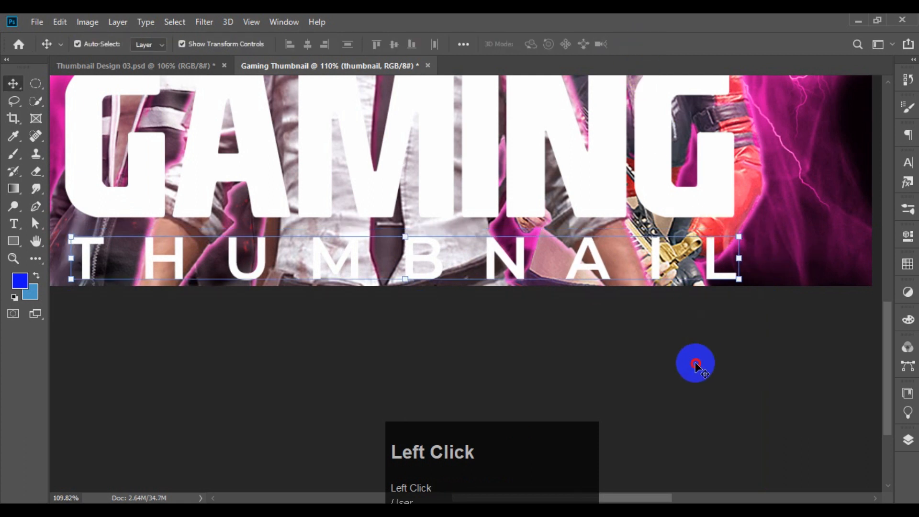
pyautogui.keyDown('alt'); pyautogui.scroll(-3, 619, 341); pyautogui.keyUp('alt')
pyautogui.keyDown('alt'); pyautogui.scroll(3, 529, 386); pyautogui.keyUp('alt')
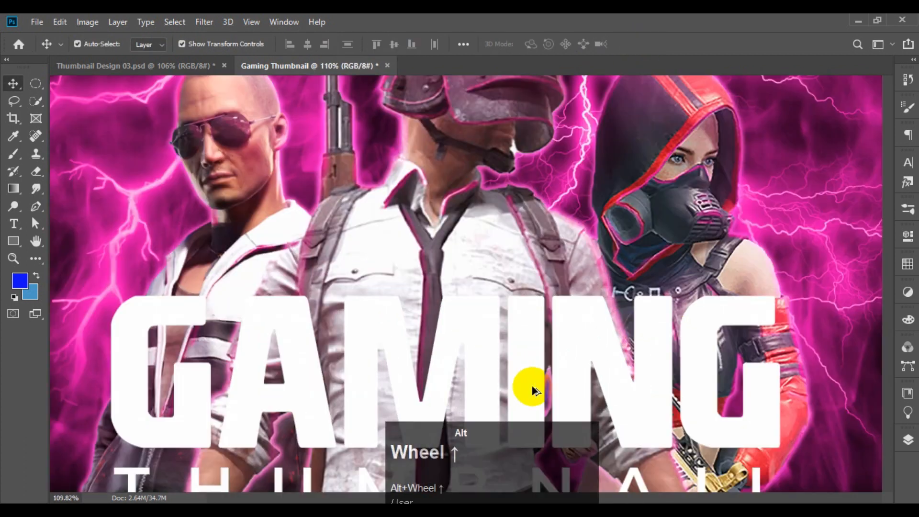
# Step: Nudge the THUMBNAIL text up slightly, closer to the GAMING title
pyautogui.moveTo(464, 314); pyautogui.dragTo(489, 216)
pyautogui.moveTo(408, 319); pyautogui.dragTo(410, 318)
pyautogui.press('Up')
pyautogui.press('Up')
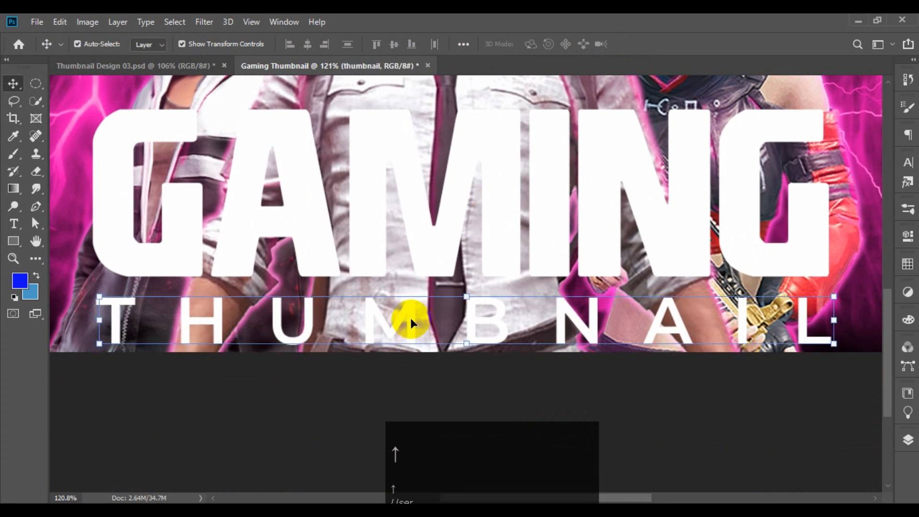
pyautogui.click(320, 371)
pyautogui.keyDown('alt'); pyautogui.scroll(-2, 343, 352); pyautogui.keyUp('alt')
# Step: Examine the layer effects on the gaming text in Thumbnail Design 03.psd, then return to Gaming Thumbnail
pyautogui.click(170, 62)
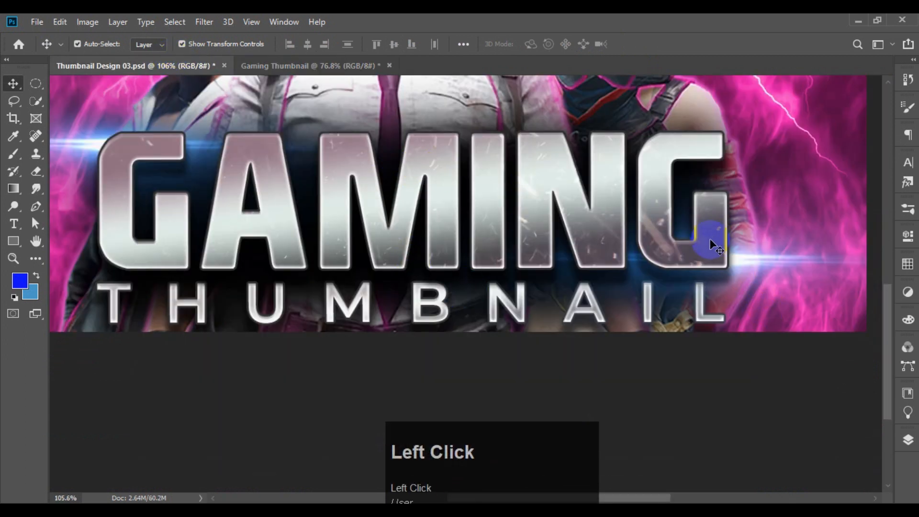
pyautogui.click(710, 242)
pyautogui.click(908, 439)
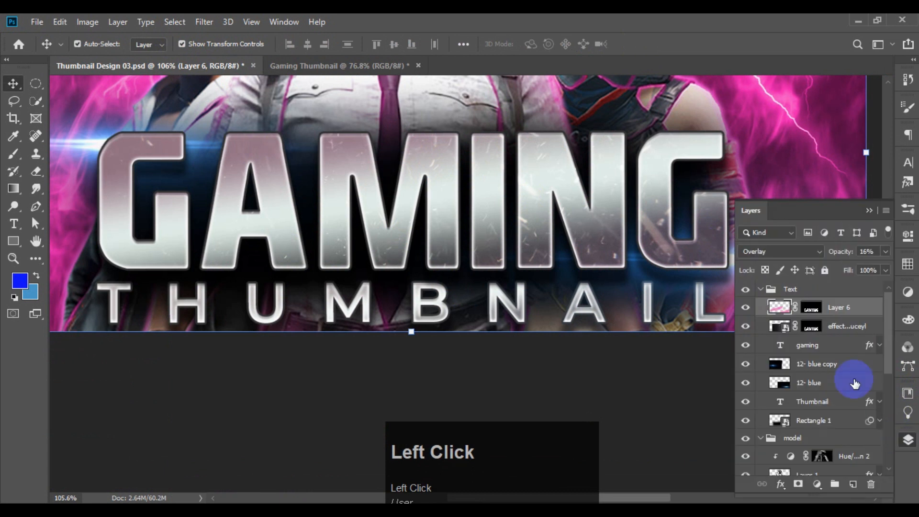
pyautogui.click(807, 352)
pyautogui.click(880, 345)
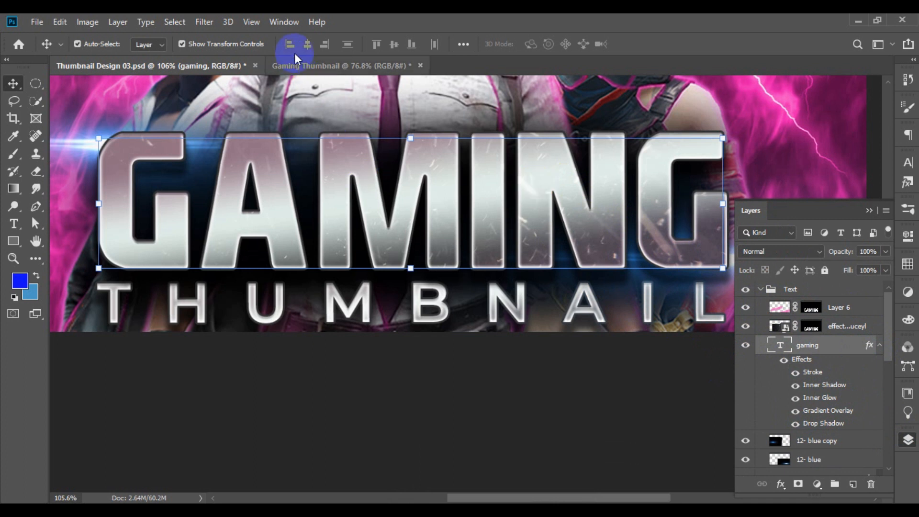
pyautogui.click(308, 66)
# Step: Add a reversed linear Gradient Overlay running from gray through white to gray to the GAMING text
pyautogui.scroll(1, 523, 342)
pyautogui.click(379, 307)
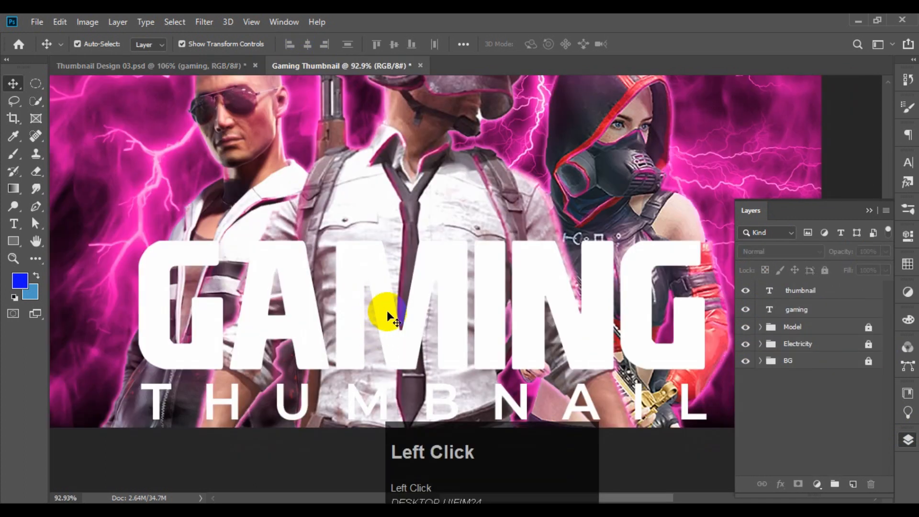
pyautogui.click(780, 484)
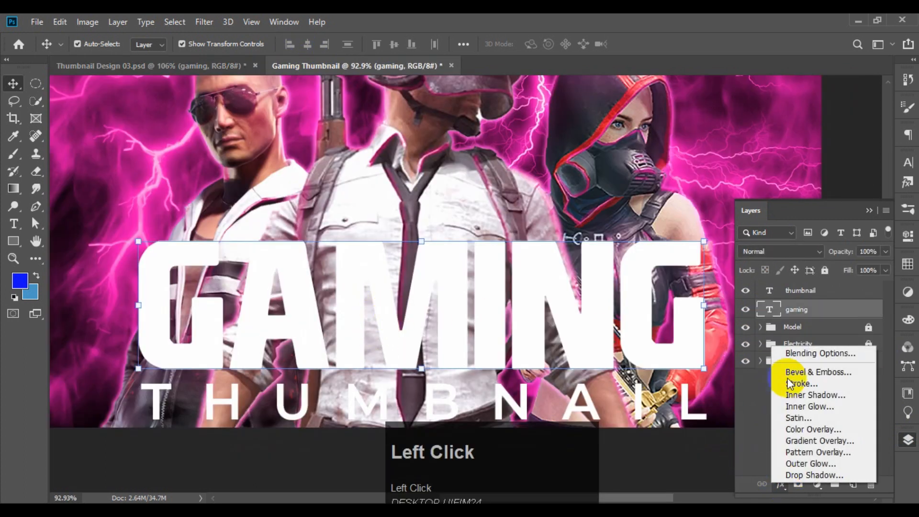
pyautogui.click(821, 441)
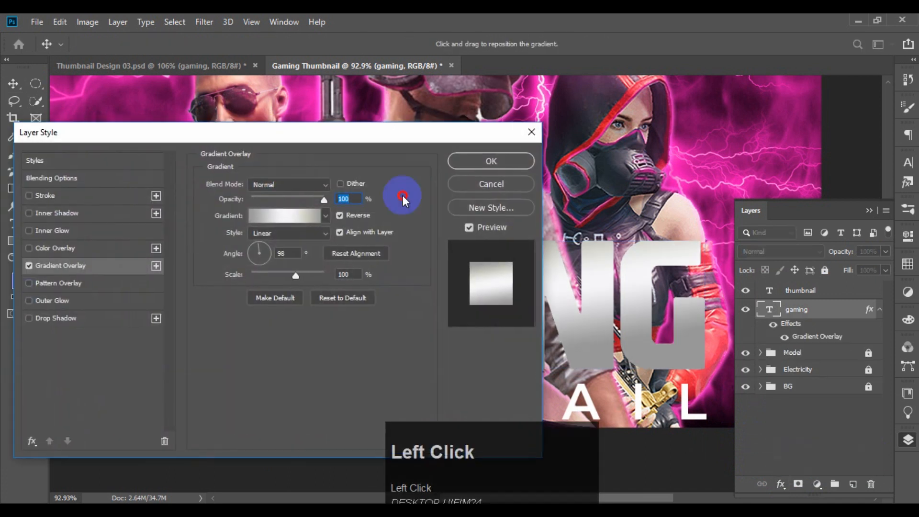
pyautogui.moveTo(267, 137); pyautogui.dragTo(642, 261)
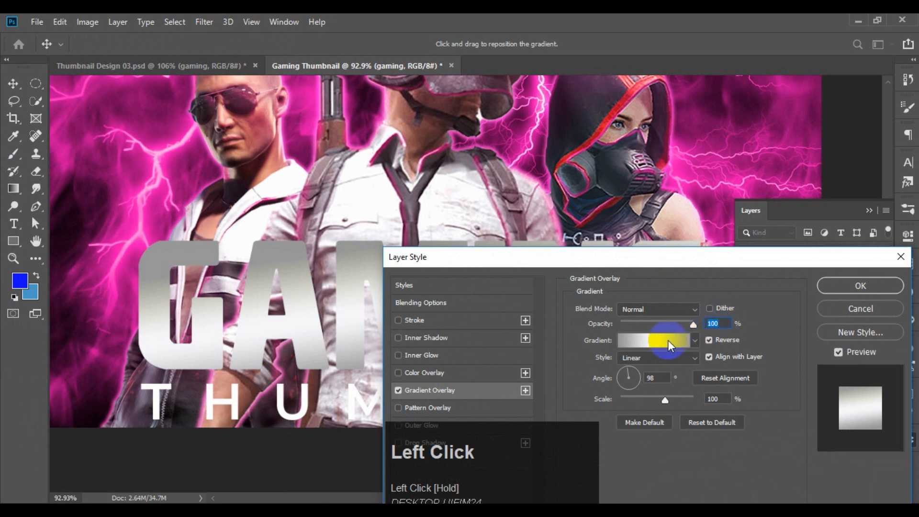
pyautogui.click(651, 340)
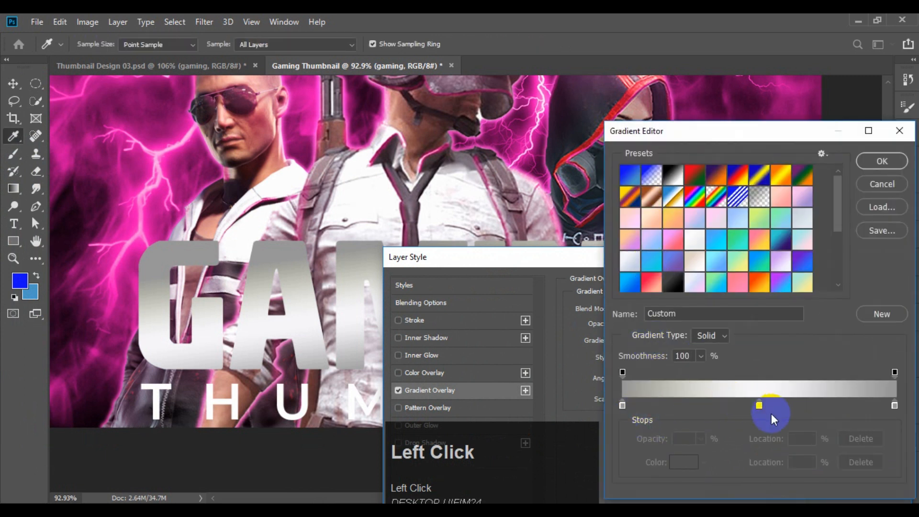
pyautogui.click(894, 406)
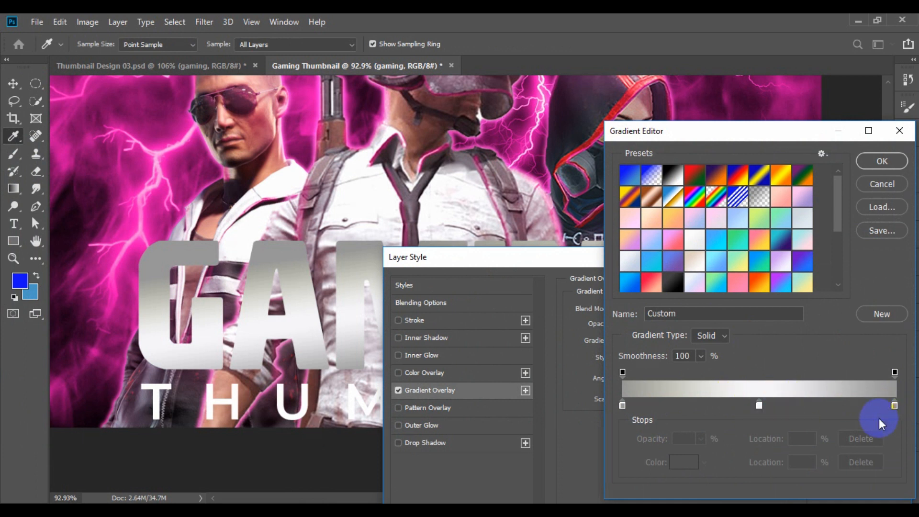
pyautogui.click(879, 161)
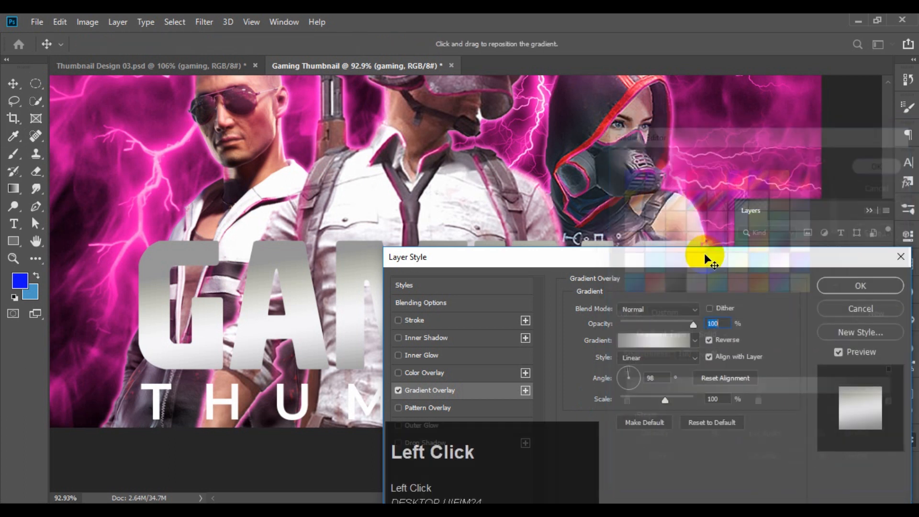
# Step: Try a 176° gradient angle on the GAMING text, set it back to 98° and apply the overlay
pyautogui.moveTo(661, 259); pyautogui.dragTo(650, 104)
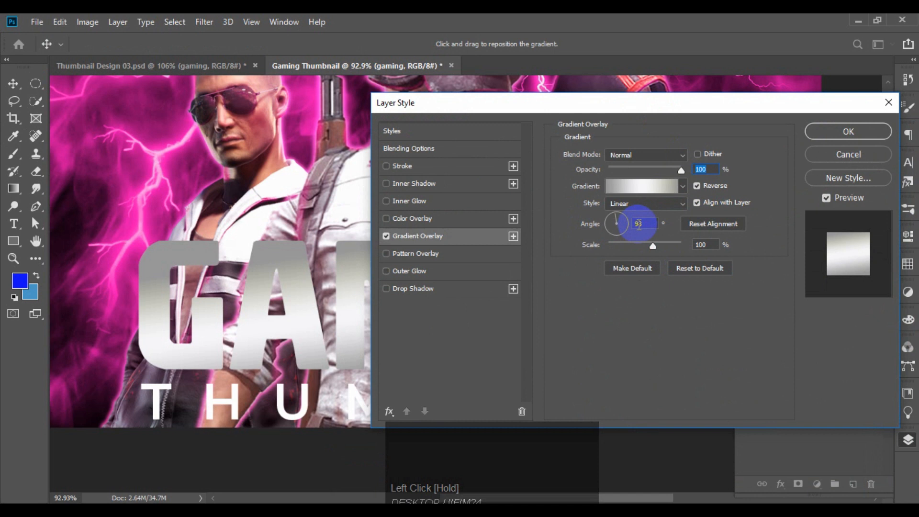
pyautogui.moveTo(564, 154); pyautogui.dragTo(578, 153)
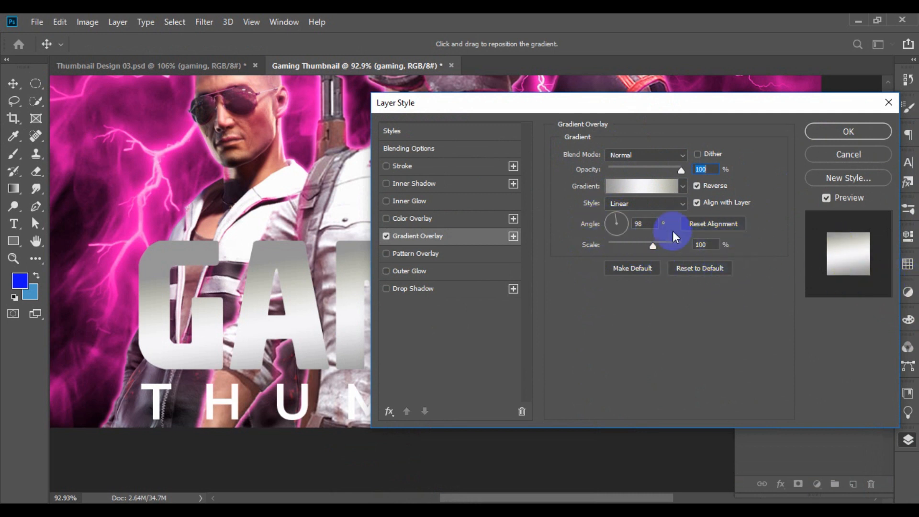
pyautogui.click(605, 223)
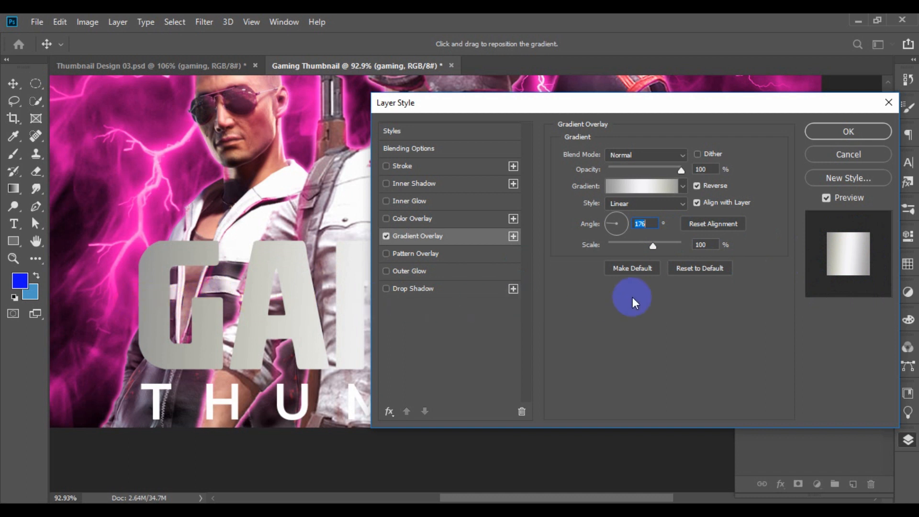
pyautogui.moveTo(649, 224); pyautogui.dragTo(629, 224)
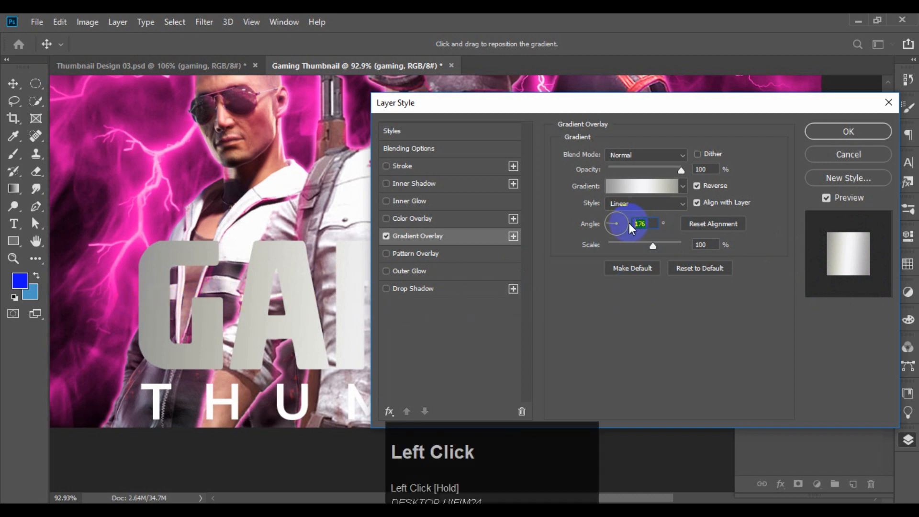
pyautogui.write('98')
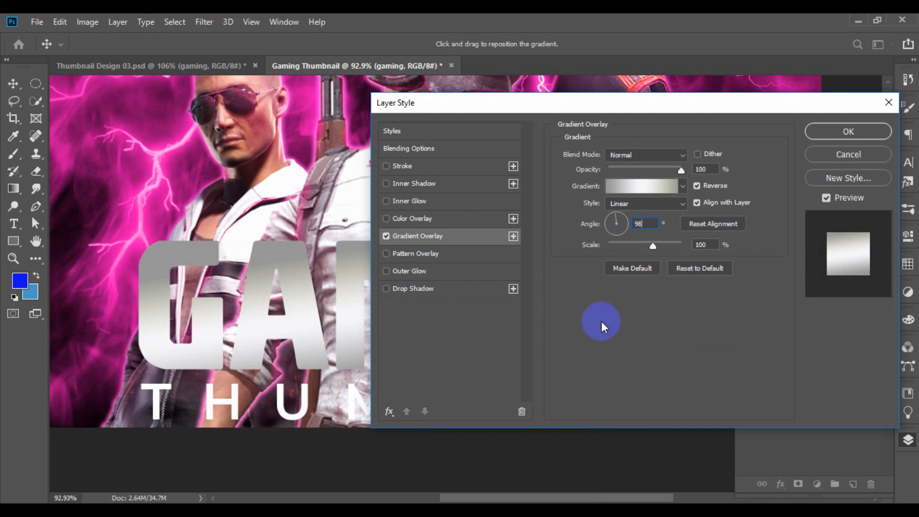
pyautogui.click(832, 129)
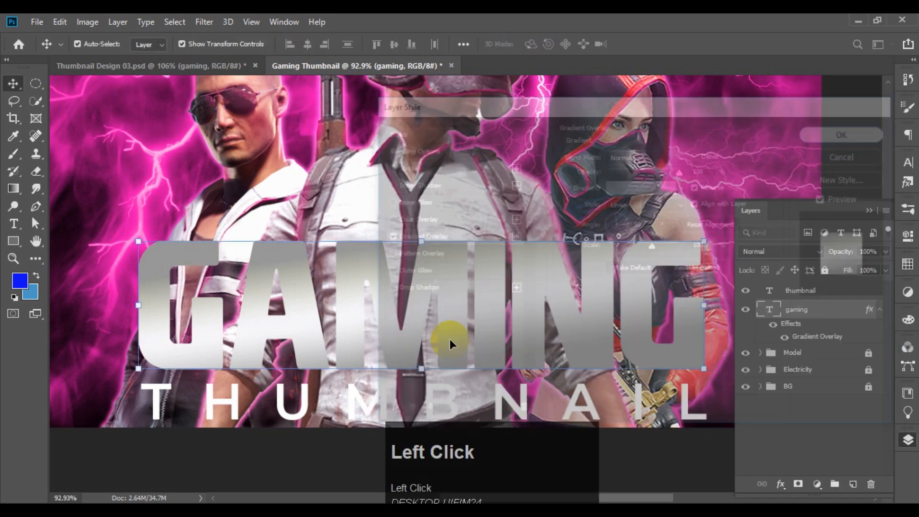
# Step: Enable a Stroke effect on the GAMING text and leave Inner Glow switched off
pyautogui.keyDown('alt'); pyautogui.scroll(-1, 385, 350); pyautogui.keyUp('alt')
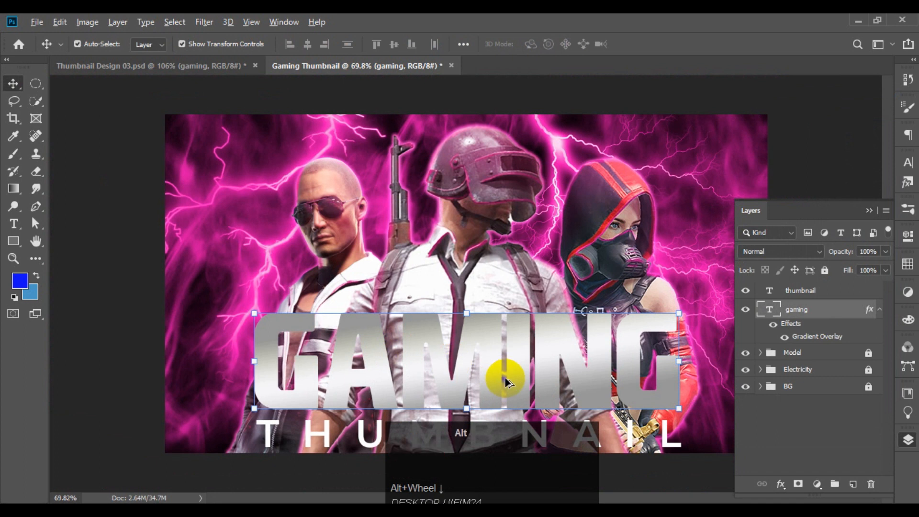
pyautogui.keyDown('alt'); pyautogui.scroll(2, 505, 376); pyautogui.keyUp('alt')
pyautogui.moveTo(505, 377); pyautogui.dragTo(465, 265)
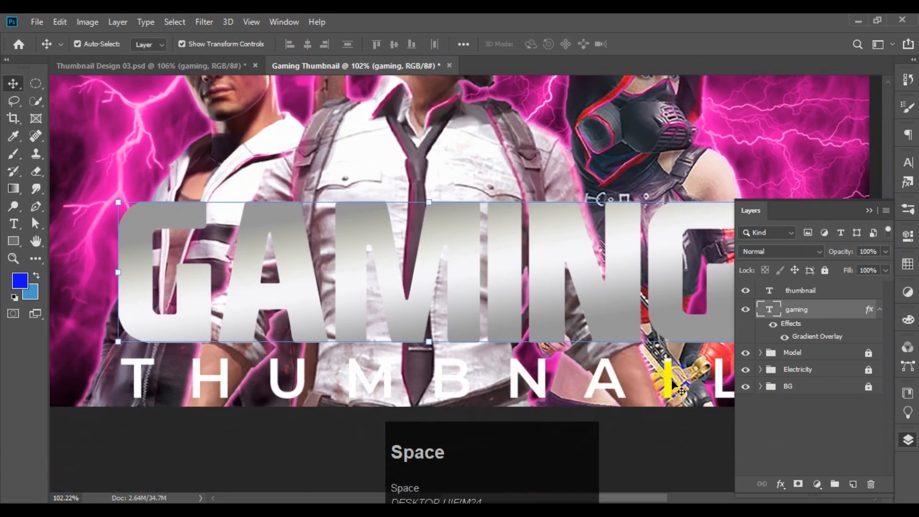
pyautogui.click(779, 484)
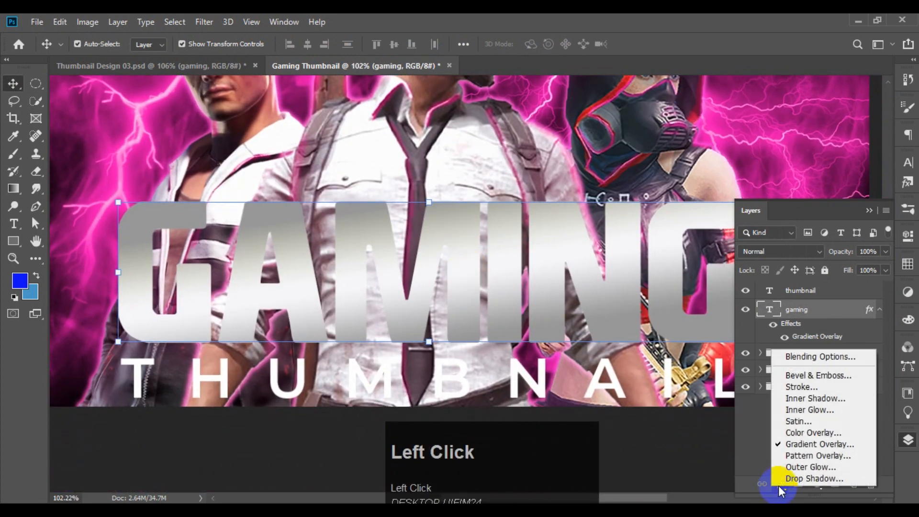
pyautogui.click(828, 408)
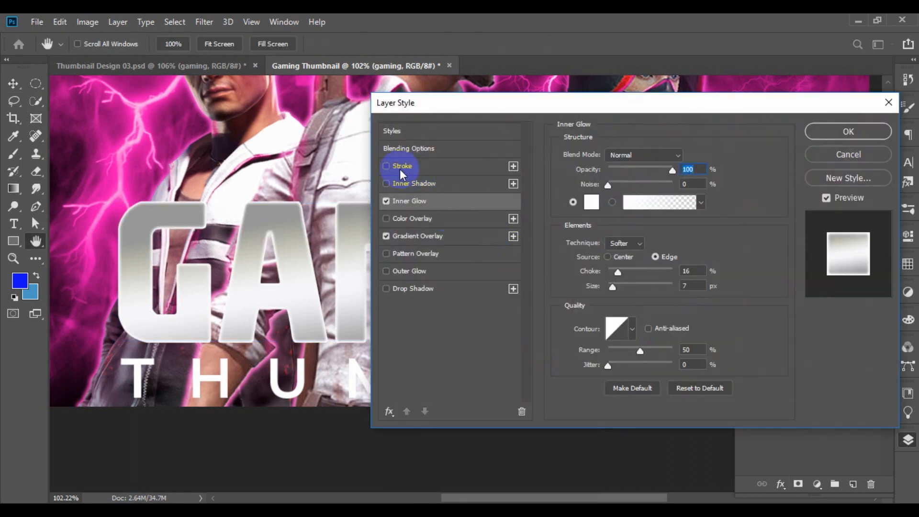
pyautogui.click(391, 166)
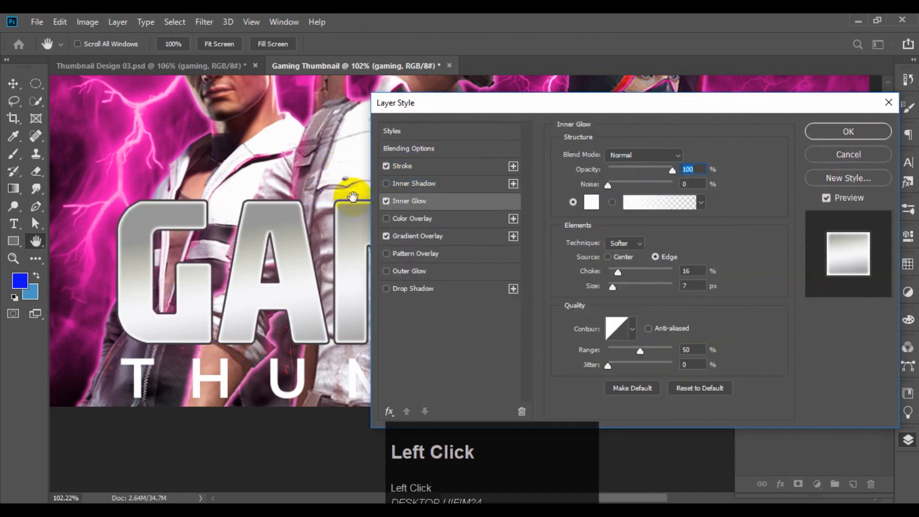
pyautogui.click(386, 200)
# Step: Set the GAMING text's stroke color to dark gray 3f3d3d
pyautogui.click(429, 166)
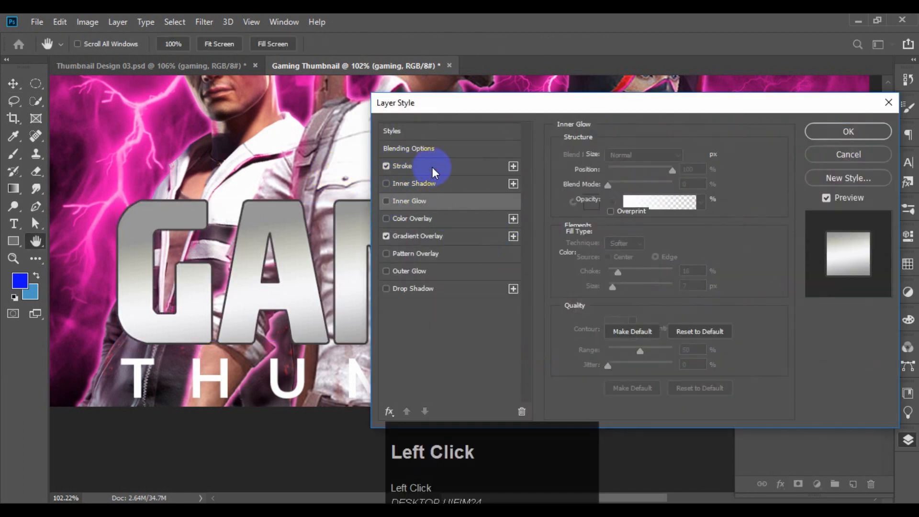
pyautogui.click(591, 256)
pyautogui.click(383, 289)
pyautogui.click(409, 288)
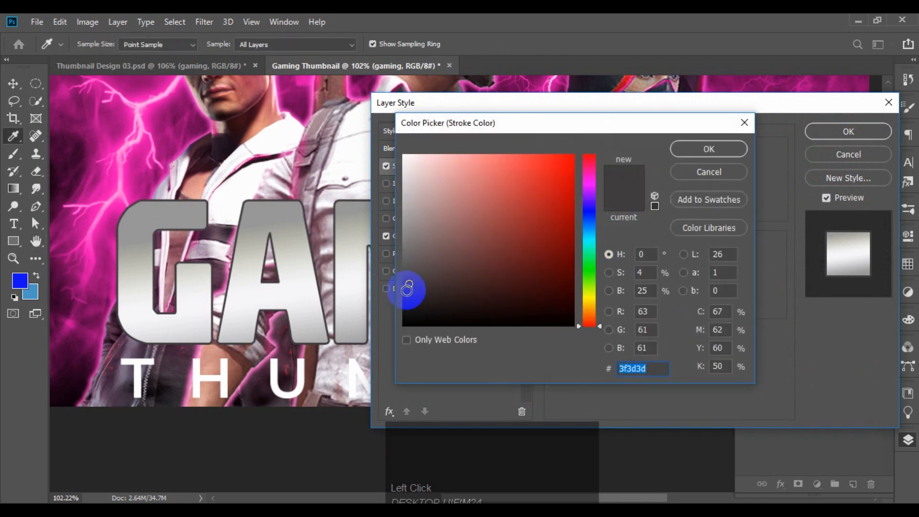
pyautogui.click(699, 146)
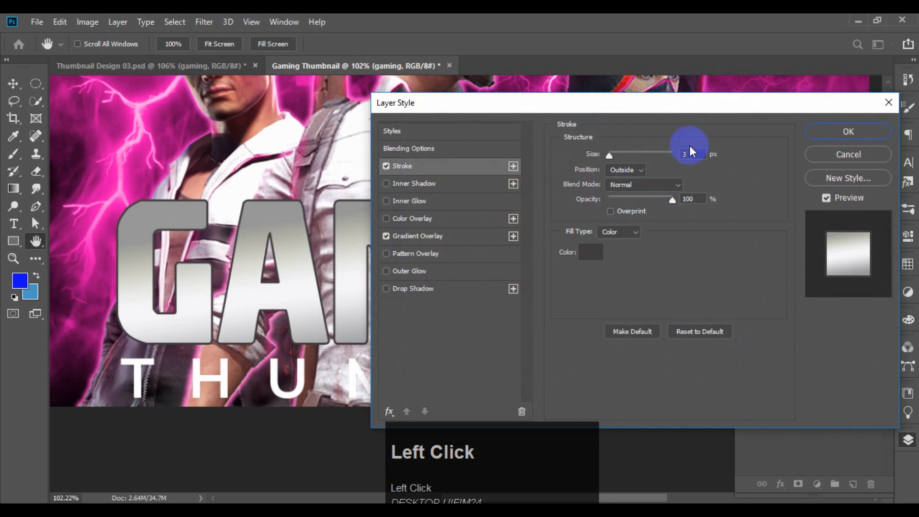
# Step: Set the GAMING text's stroke to 3 px with the Outside position
pyautogui.moveTo(694, 149); pyautogui.dragTo(621, 157)
pyautogui.moveTo(696, 152); pyautogui.dragTo(656, 160)
pyautogui.click(622, 170)
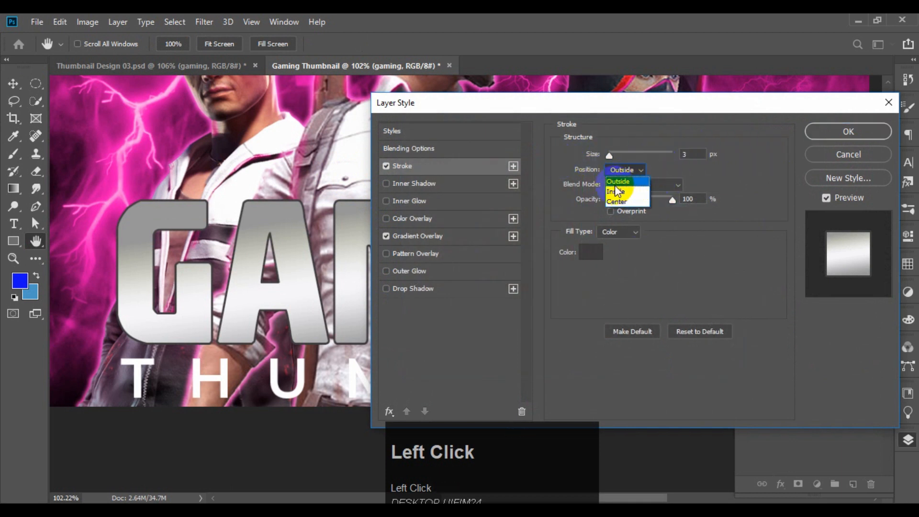
pyautogui.click(618, 183)
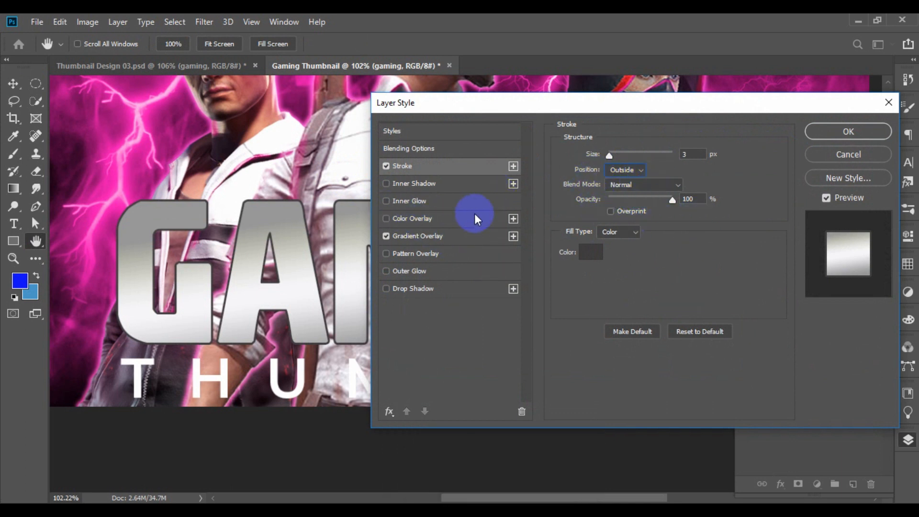
# Step: Add an Inner Shadow to the GAMING text with 30% opacity and 3 px distance
pyautogui.click(386, 183)
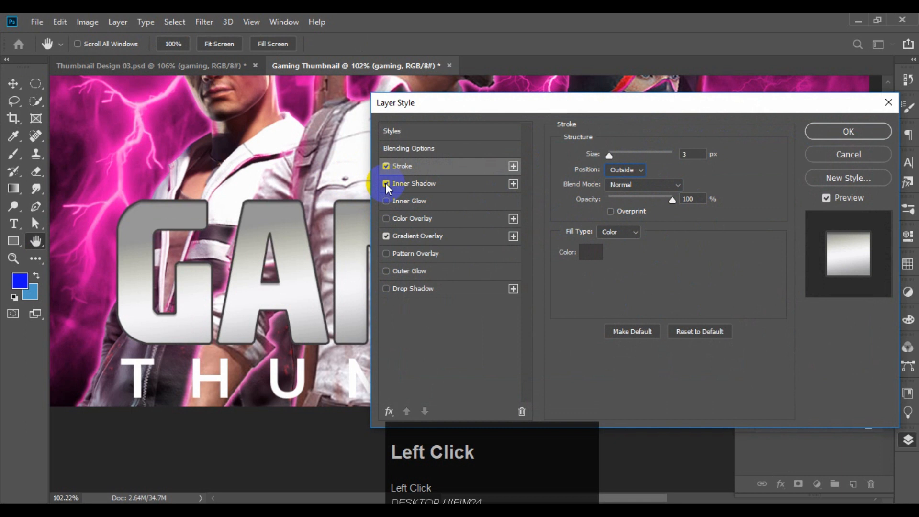
pyautogui.click(423, 183)
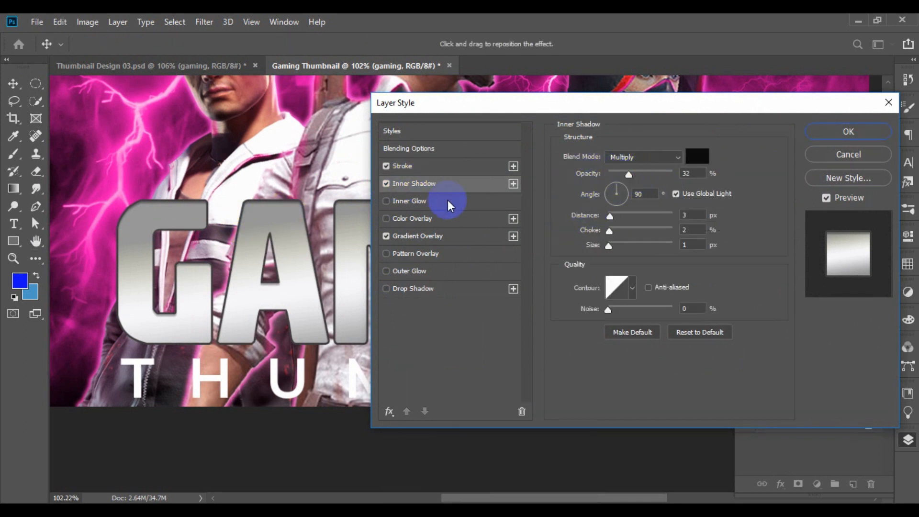
pyautogui.moveTo(629, 174)
pyautogui.mouseDown()
pyautogui.moveTo(664, 177)
pyautogui.moveTo(644, 182)
pyautogui.mouseUp()
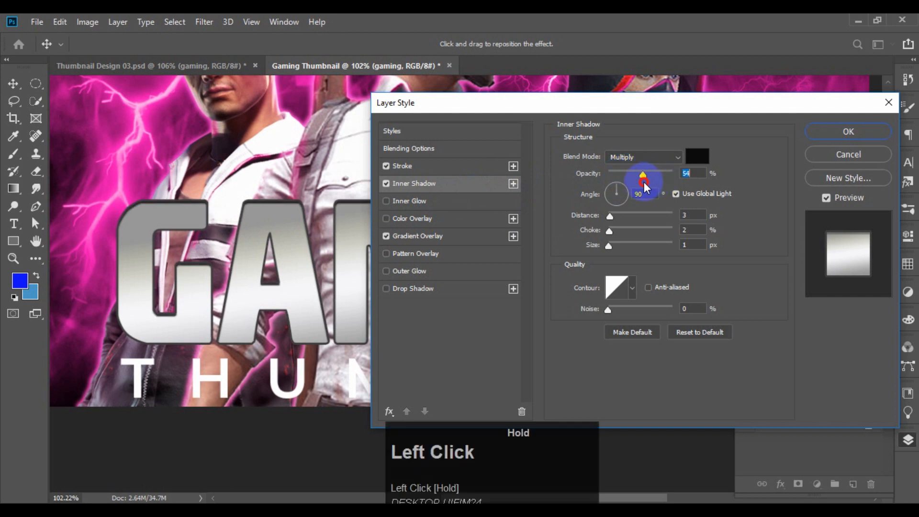
pyautogui.click(126, 211)
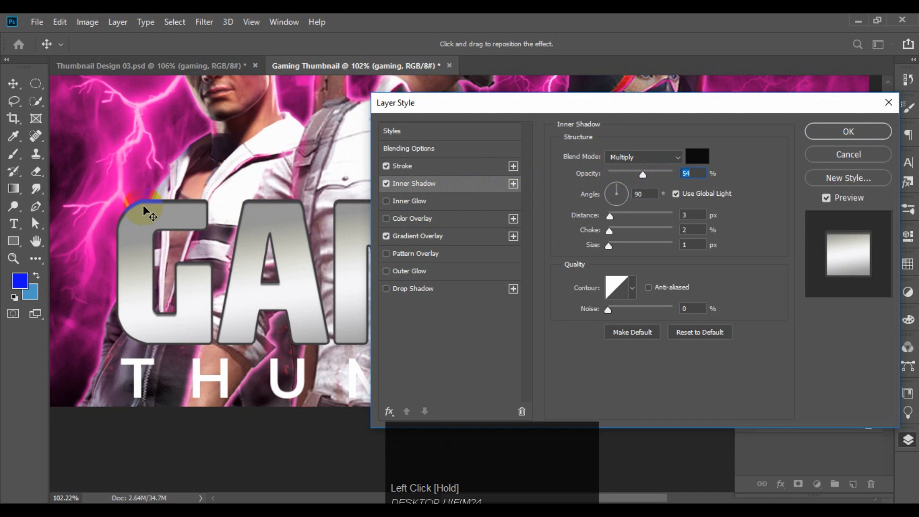
pyautogui.click(621, 174)
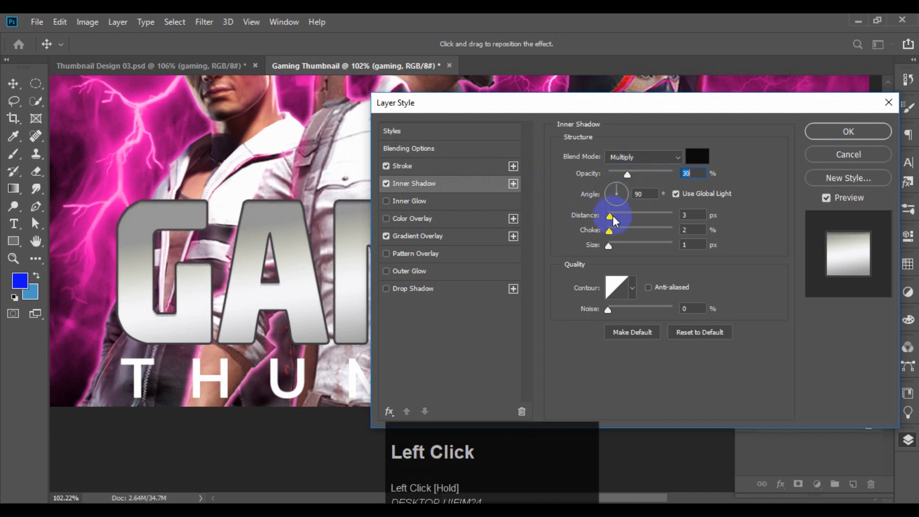
pyautogui.moveTo(613, 216)
pyautogui.mouseDown()
pyautogui.moveTo(651, 221)
pyautogui.moveTo(619, 229)
pyautogui.mouseUp()
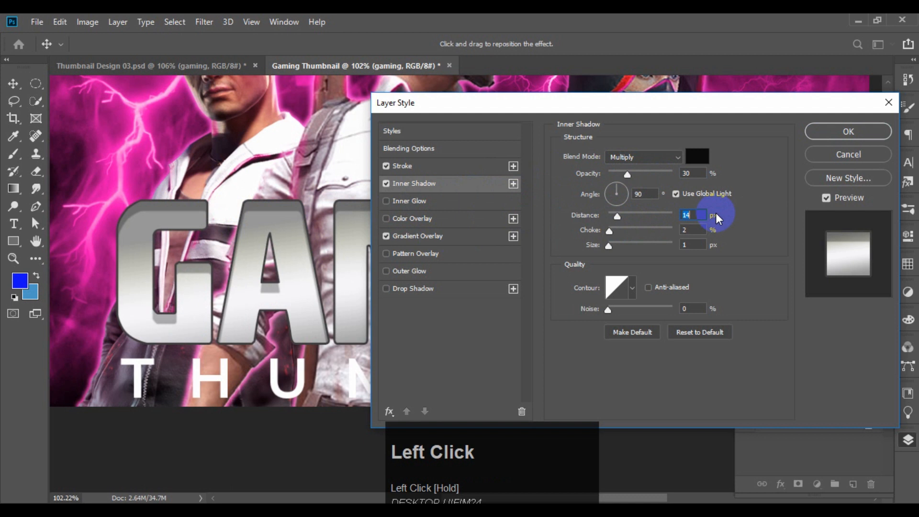
pyautogui.moveTo(699, 214); pyautogui.dragTo(656, 221)
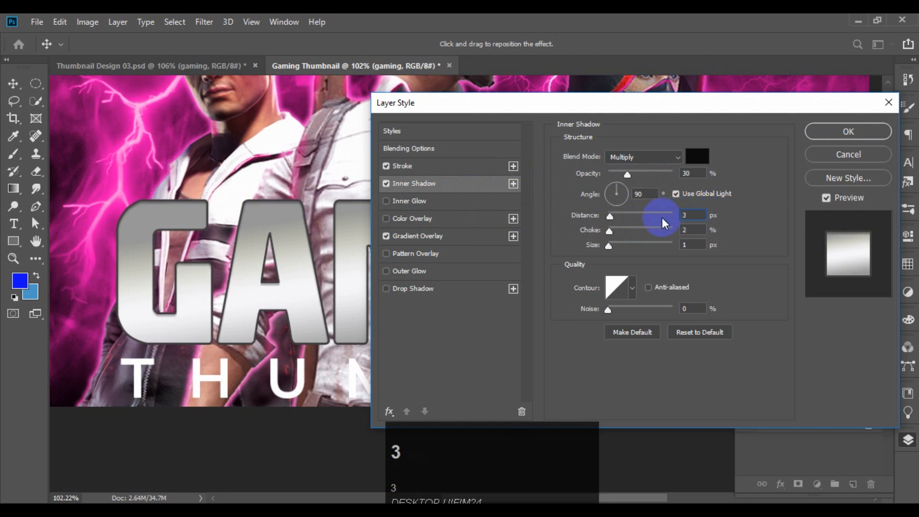
# Step: Enable a white Inner Glow on the GAMING text with 16% choke and 7 px size, comparing it on and off
pyautogui.click(387, 201)
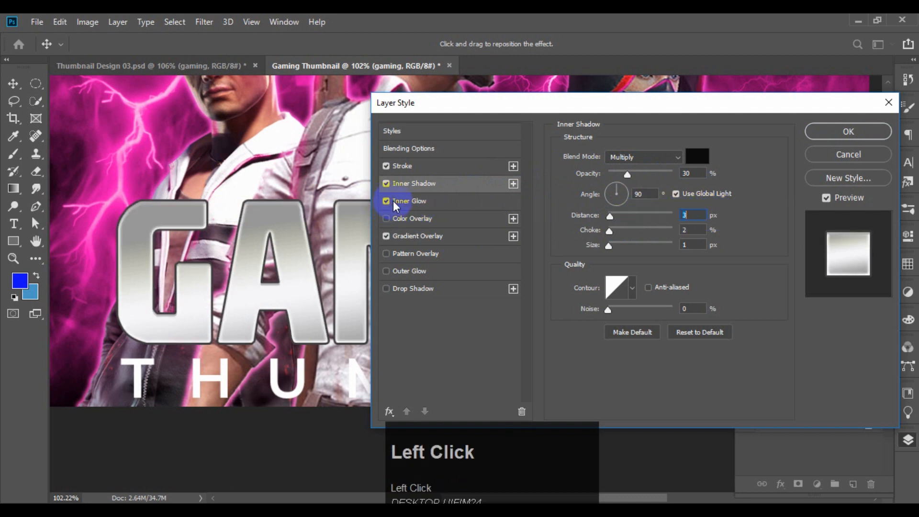
pyautogui.click(417, 202)
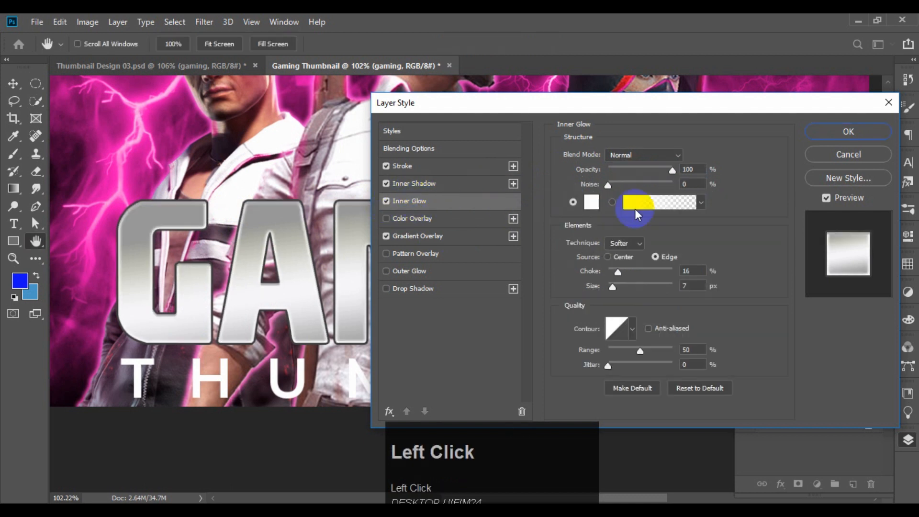
pyautogui.click(597, 204)
pyautogui.click(696, 149)
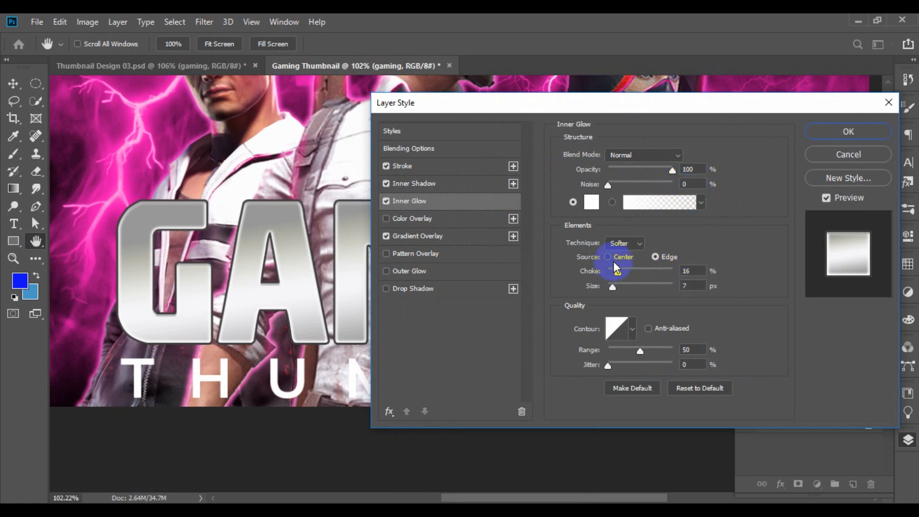
pyautogui.moveTo(695, 271); pyautogui.dragTo(663, 284)
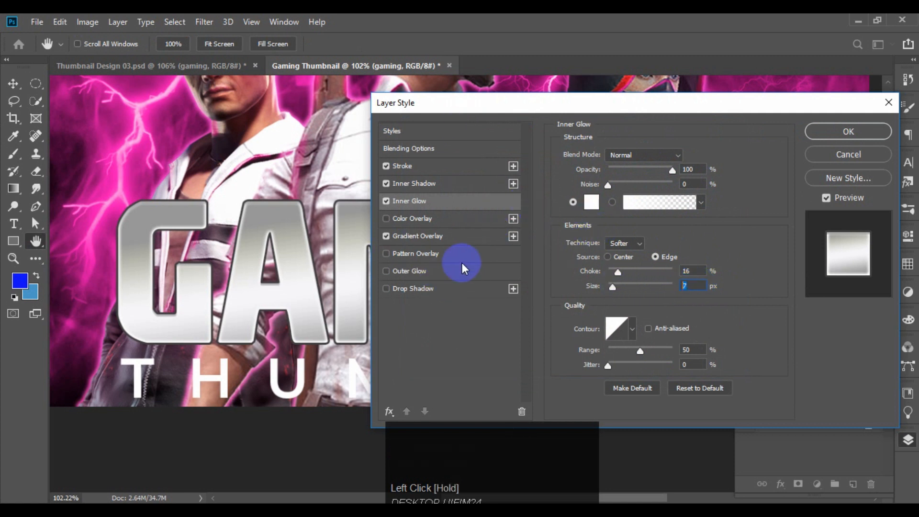
pyautogui.click(386, 200)
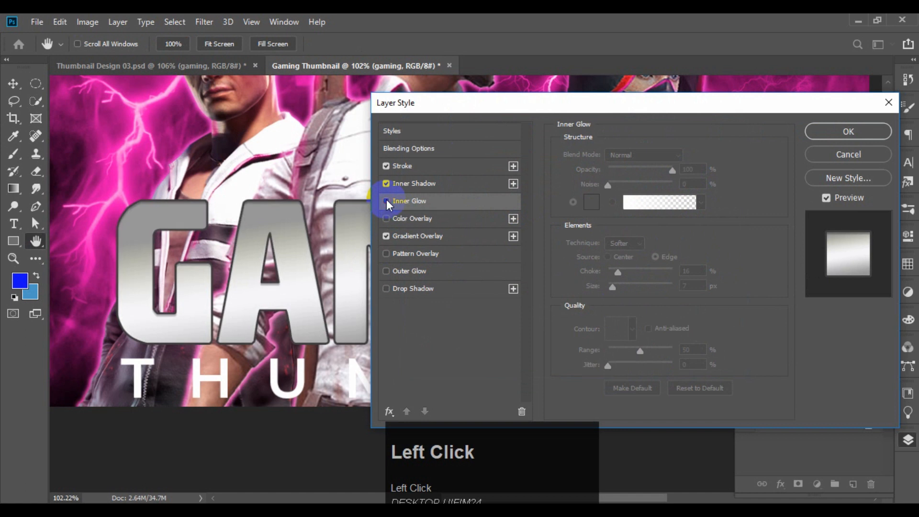
pyautogui.click(386, 201)
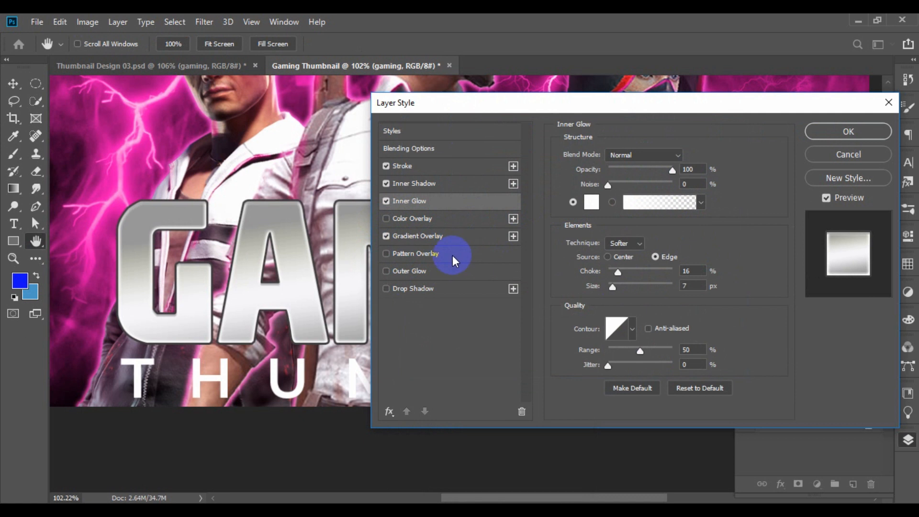
# Step: Add a Drop Shadow to the GAMING text with 98% opacity, 17 px distance, 40% spread and 15 px size, and apply the layer styles
pyautogui.click(388, 287)
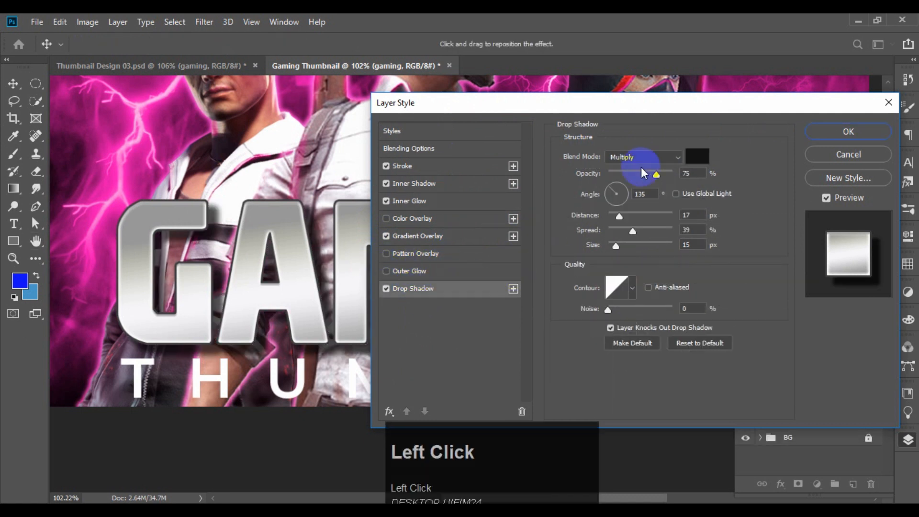
pyautogui.moveTo(667, 176); pyautogui.dragTo(671, 175)
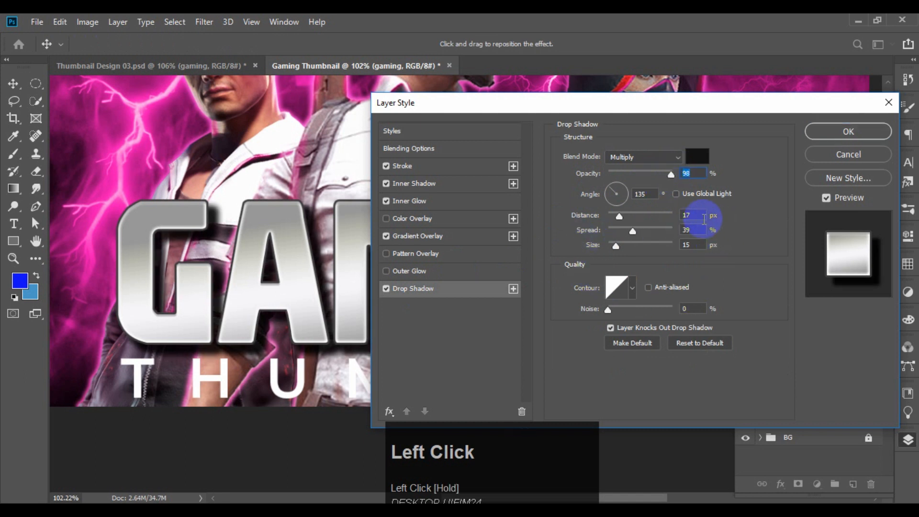
pyautogui.moveTo(698, 215); pyautogui.dragTo(675, 218)
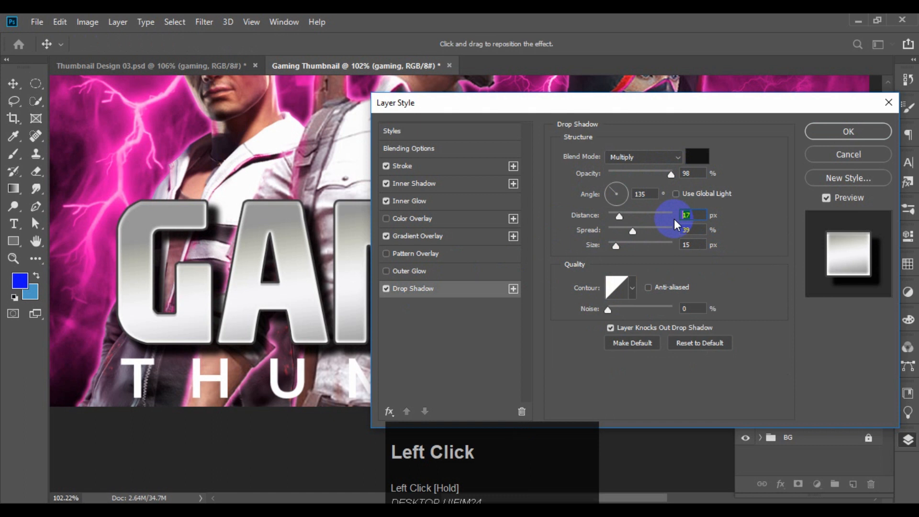
pyautogui.moveTo(698, 231); pyautogui.dragTo(606, 176)
pyautogui.write('40')
pyautogui.click(689, 243)
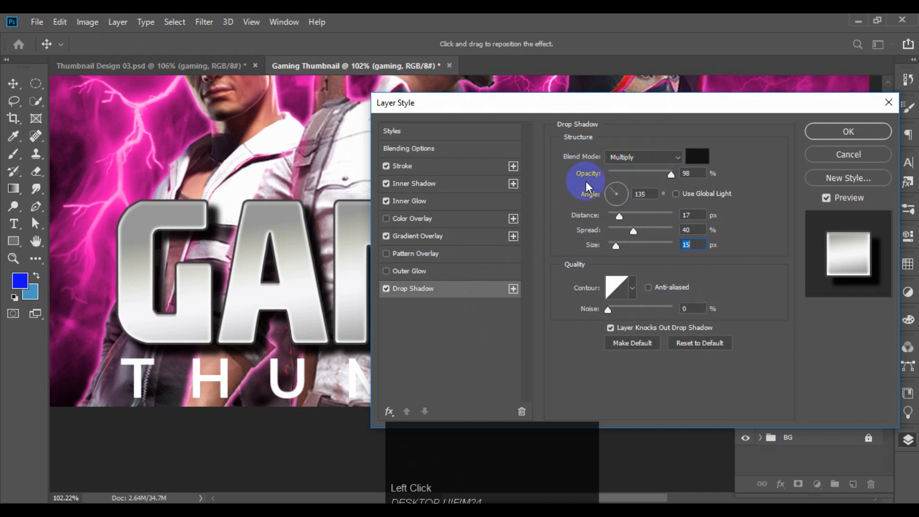
pyautogui.moveTo(702, 107); pyautogui.dragTo(570, 169)
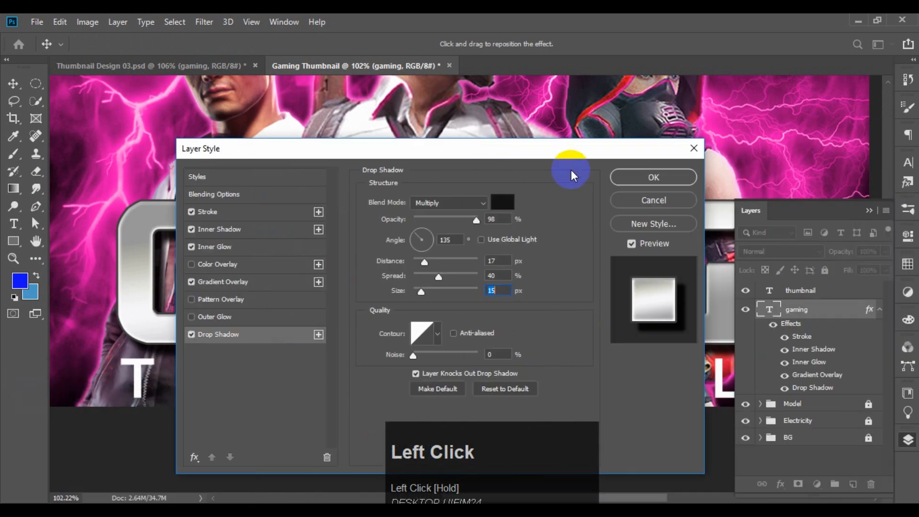
pyautogui.click(658, 177)
pyautogui.scroll(2, 390, 349)
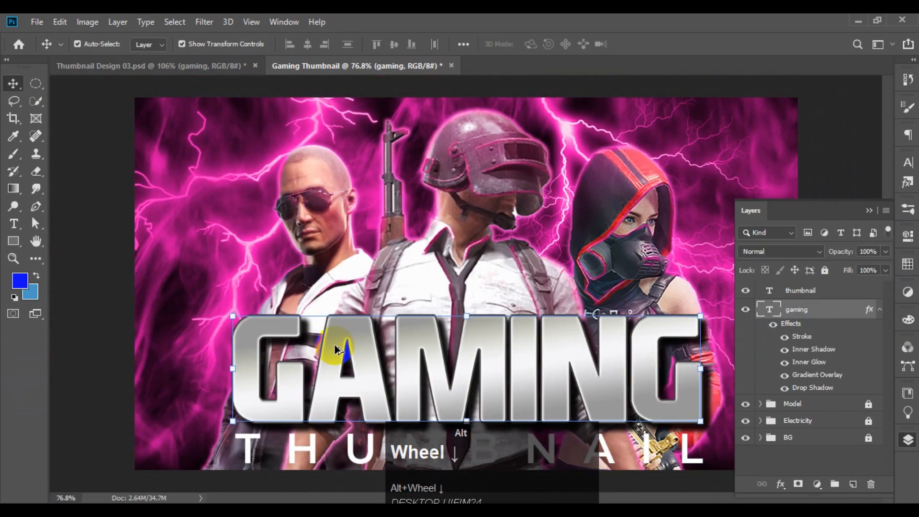
pyautogui.click(399, 280)
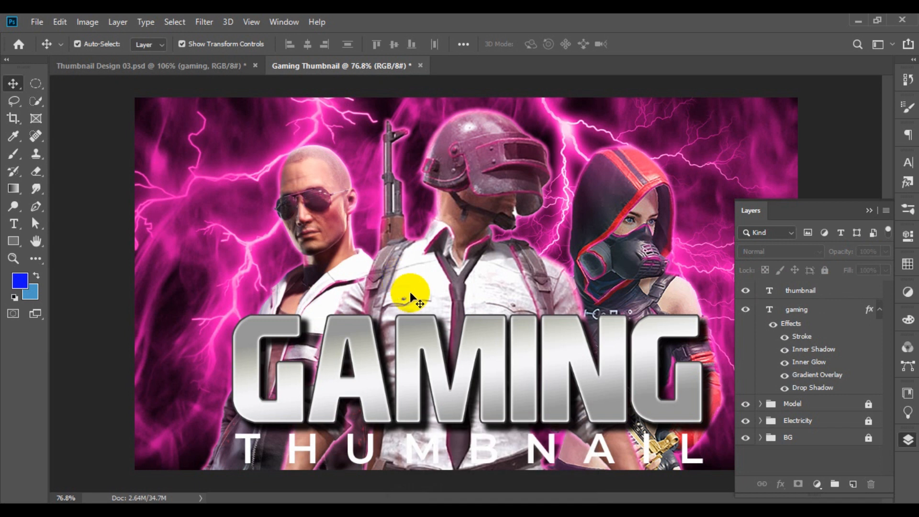
# Step: Copy the layer style of the gaming text layer and paste it onto the thumbnail text layer
pyautogui.scroll(2, 411, 299)
pyautogui.moveTo(411, 299); pyautogui.dragTo(388, 191)
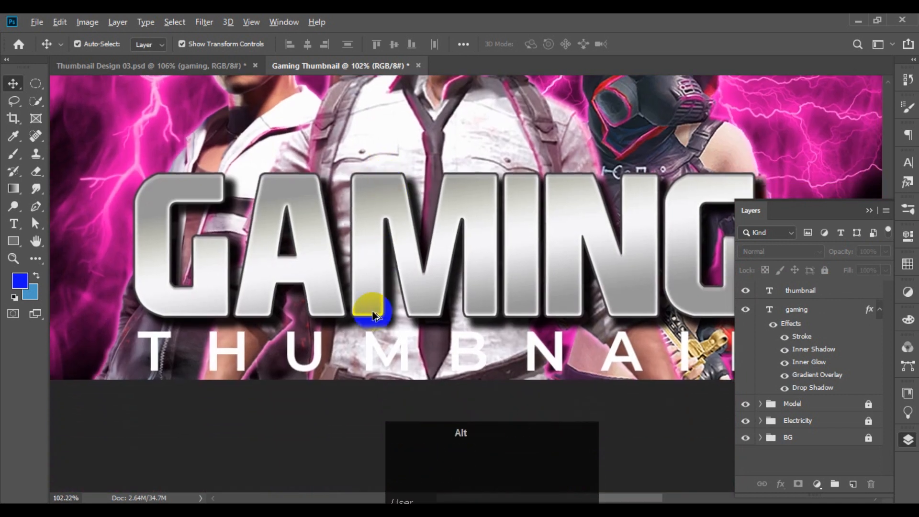
pyautogui.scroll(-1, 391, 283)
pyautogui.click(391, 278)
pyautogui.rightClick(794, 311)
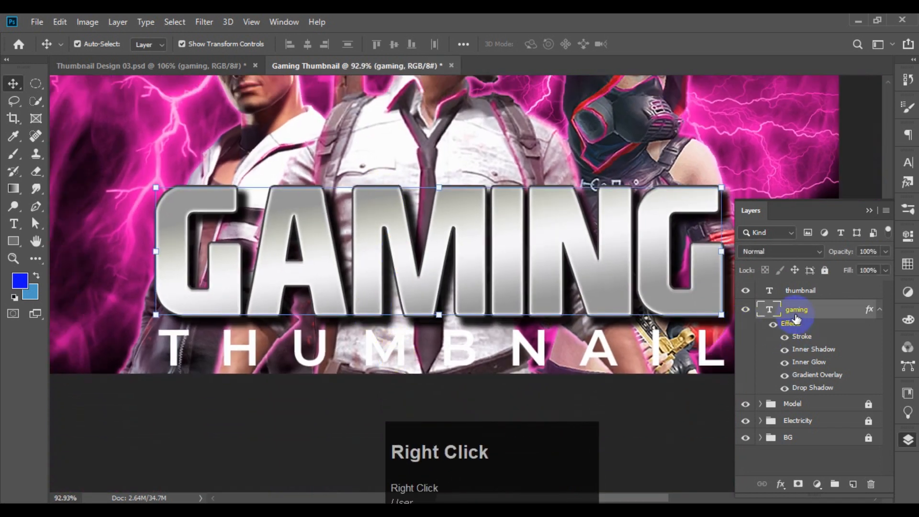
pyautogui.click(651, 469)
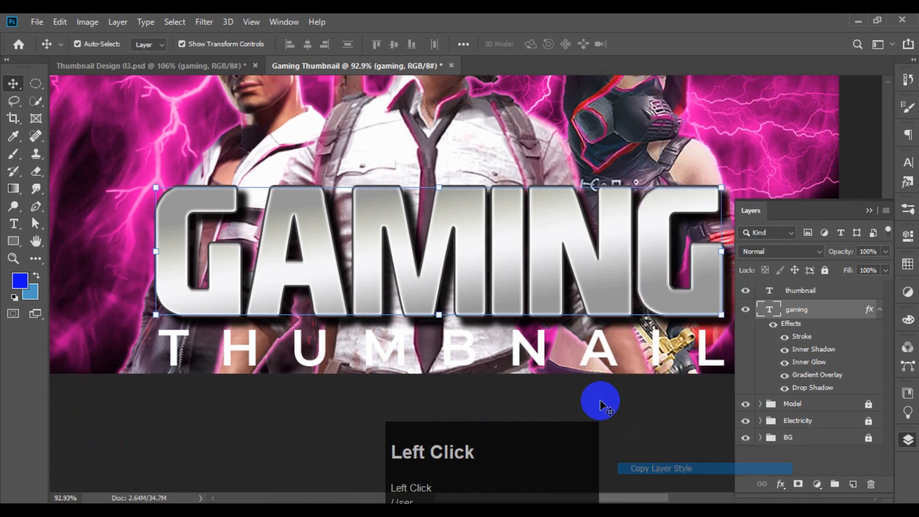
pyautogui.click(607, 354)
pyautogui.rightClick(794, 290)
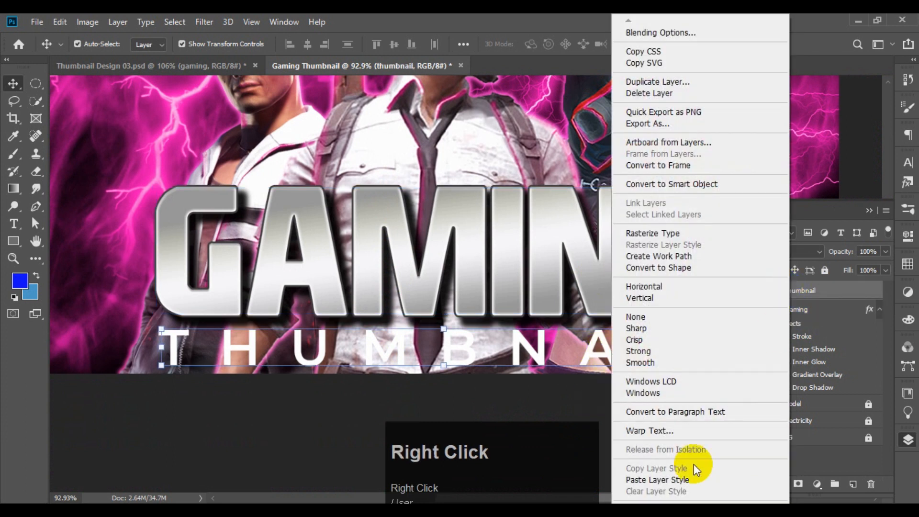
pyautogui.click(656, 480)
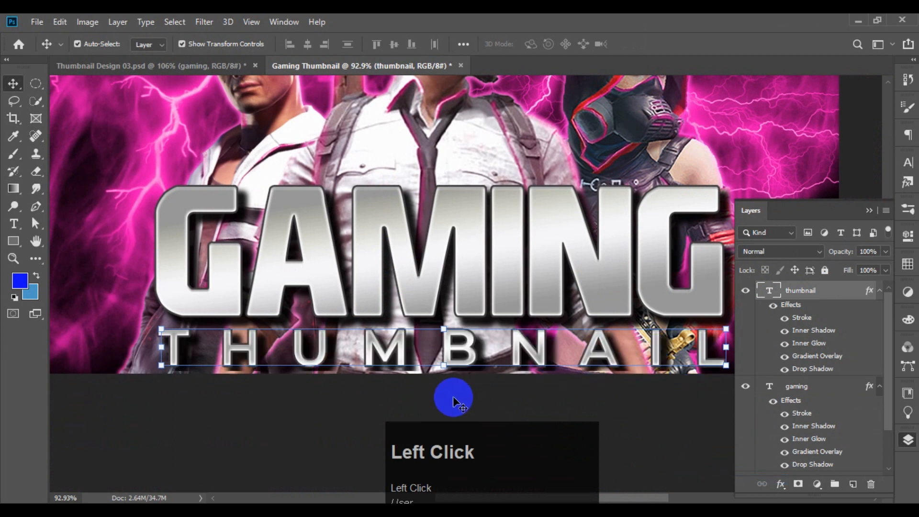
pyautogui.click(305, 416)
# Step: Check the title in Thumbnail Design 03.psd, then place effect_stock_01_by_cryogfx_d7uceyl.jpg as an embedded image in the Gaming Thumbnail document
pyautogui.keyDown('alt'); pyautogui.scroll(-3, 318, 366); pyautogui.keyUp('alt')
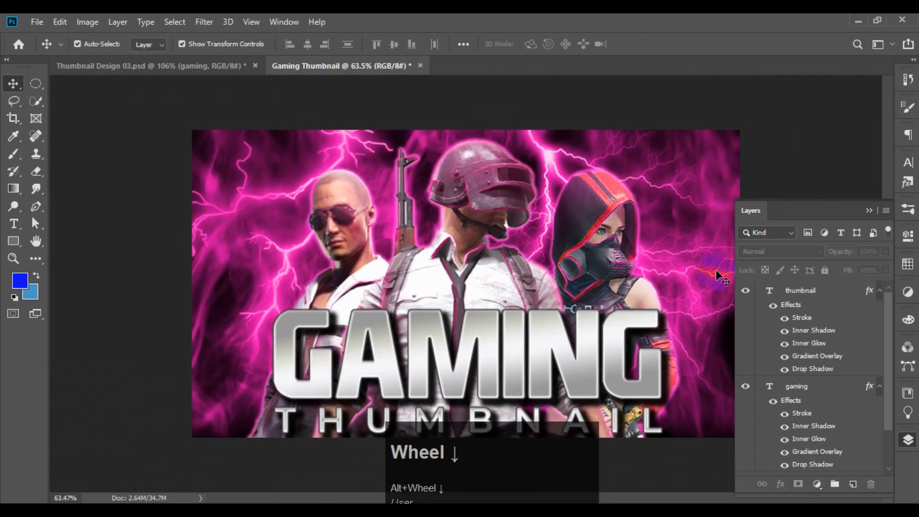
pyautogui.keyDown('alt'); pyautogui.scroll(1, 579, 257); pyautogui.keyUp('alt')
pyautogui.keyDown('alt'); pyautogui.scroll(-1, 431, 230); pyautogui.keyUp('alt')
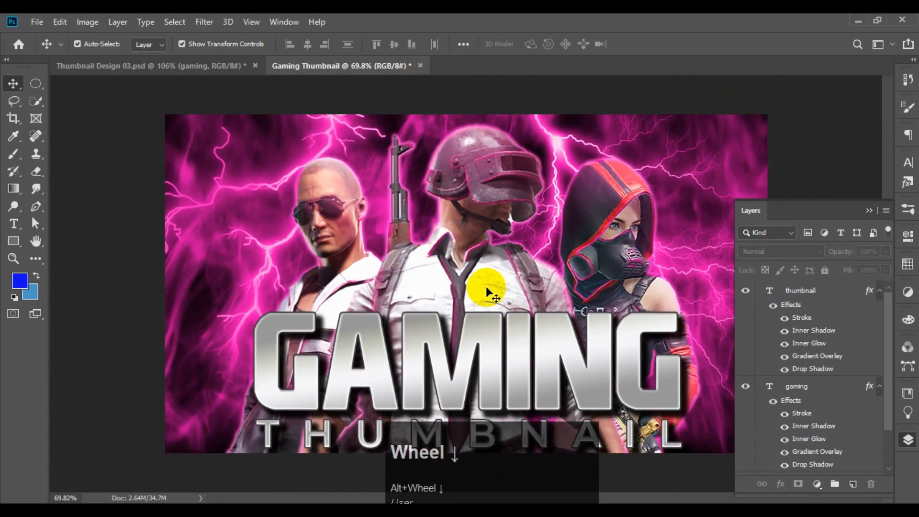
pyautogui.click(205, 65)
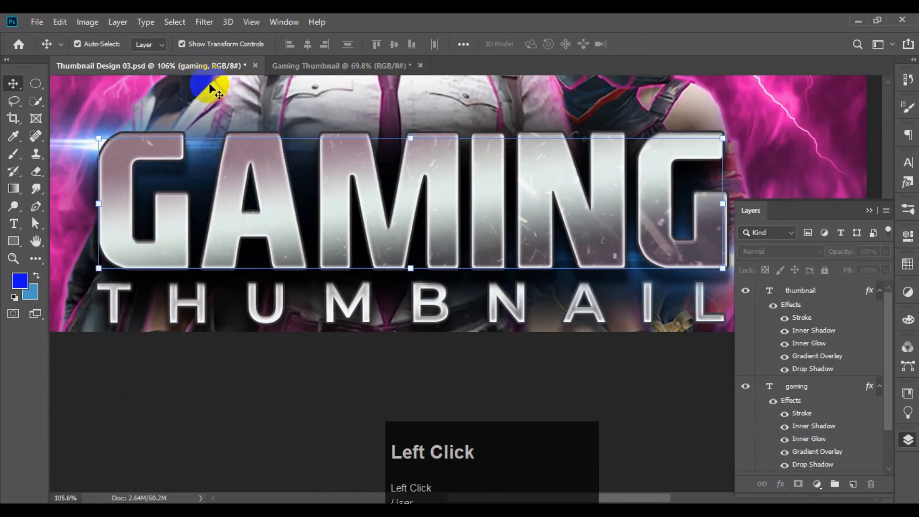
pyautogui.click(309, 65)
pyautogui.click(37, 22)
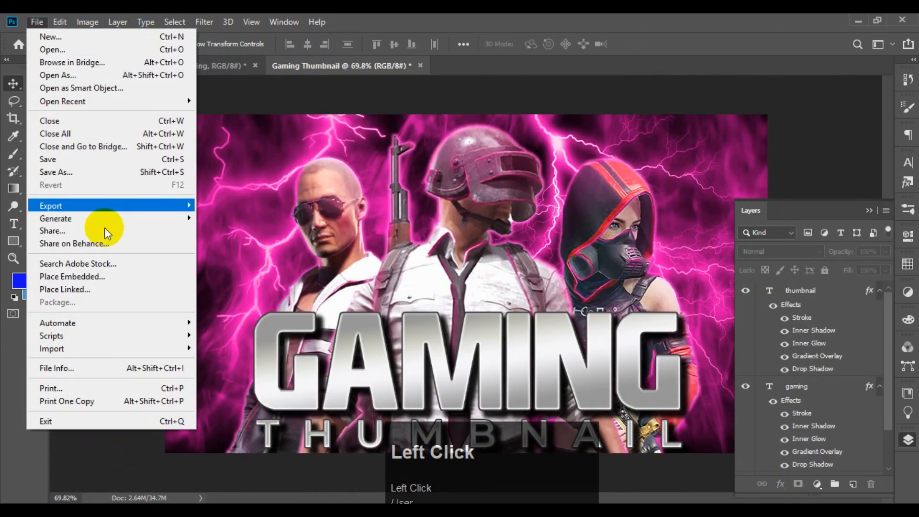
pyautogui.click(109, 277)
pyautogui.click(359, 119)
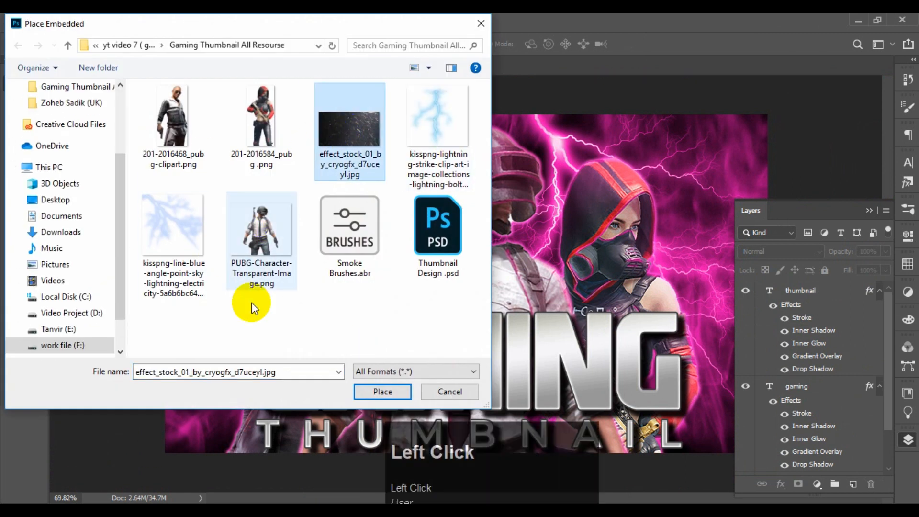
pyautogui.click(379, 389)
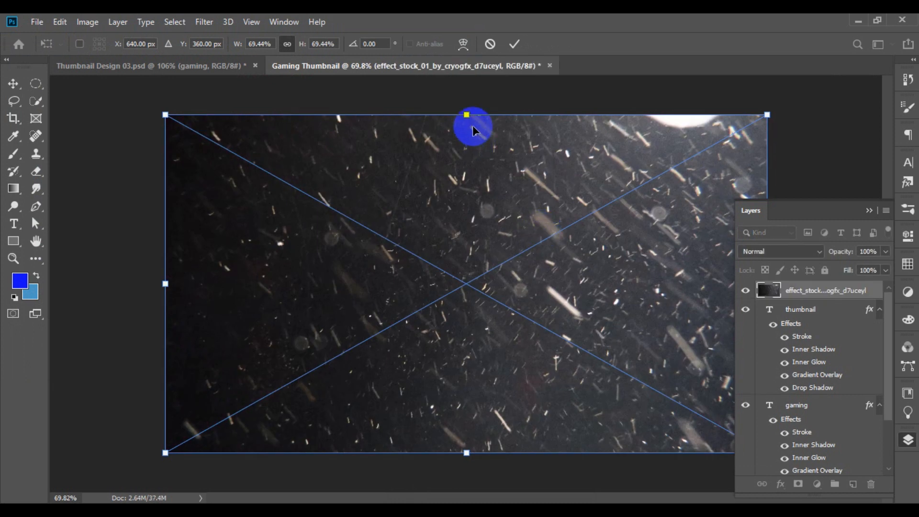
pyautogui.click(515, 44)
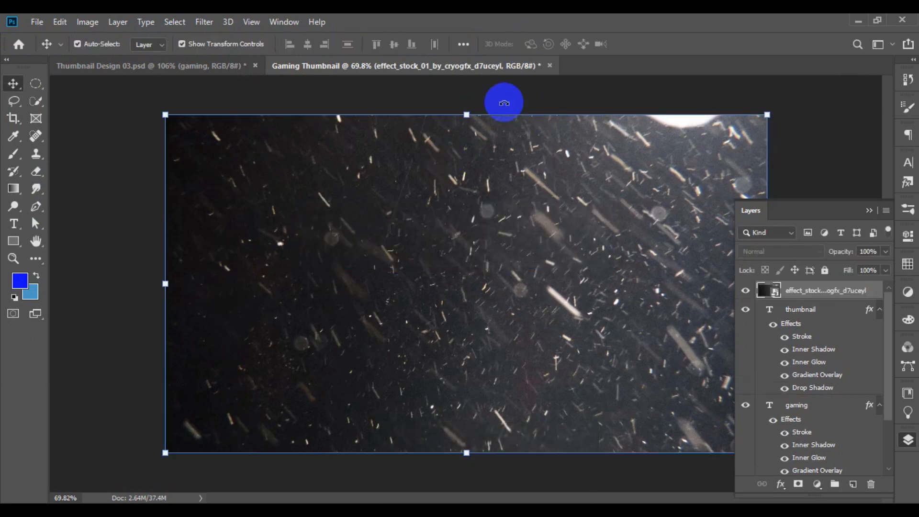
# Step: Scale the placed particle image down to about 53% over the lower part of the canvas, covering the title, and commit the transform
pyautogui.moveTo(466, 119); pyautogui.dragTo(479, 190)
pyautogui.click(515, 44)
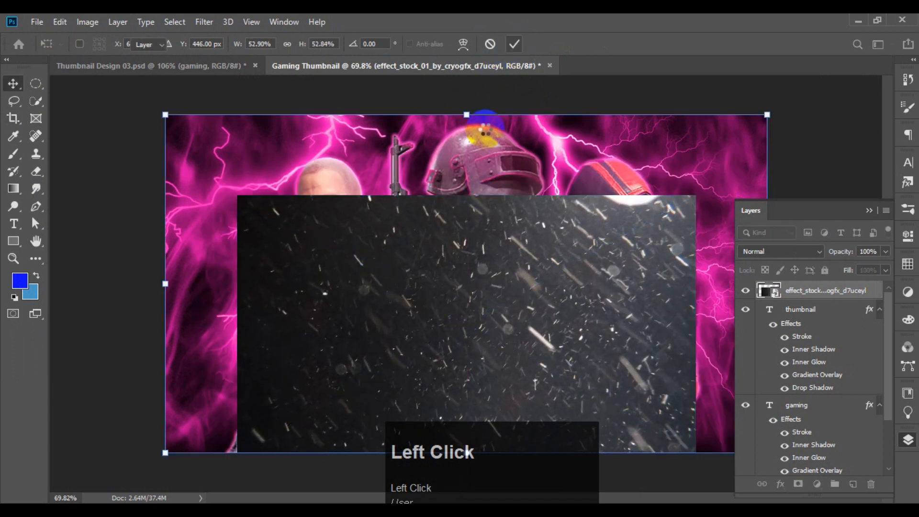
# Step: Set the blend mode of the placed particle image to Soft Light so it blends with the title beneath
pyautogui.click(120, 282)
pyautogui.hotkey('ctrl', 'z')
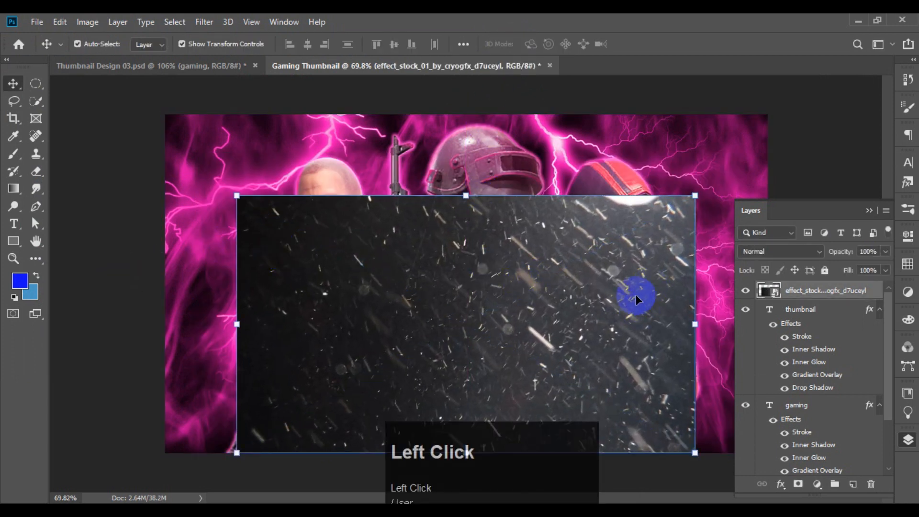
pyautogui.click(767, 252)
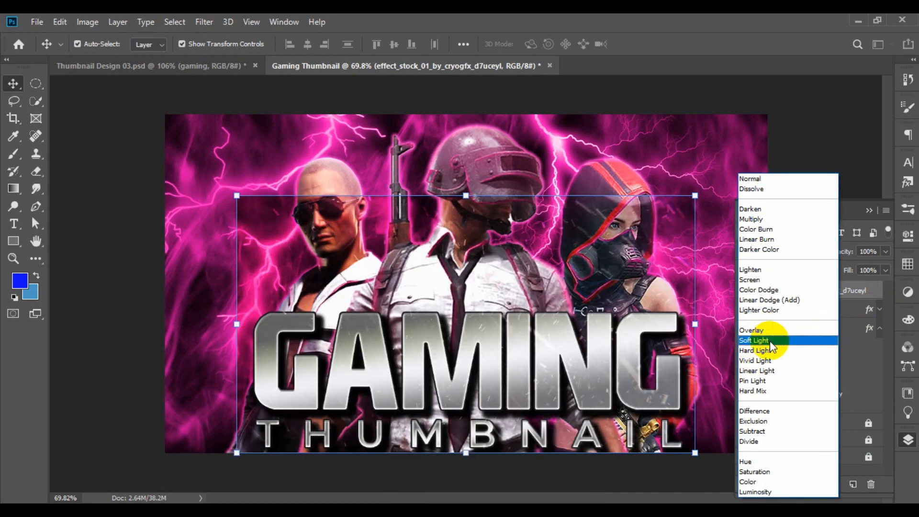
pyautogui.click(770, 341)
pyautogui.click(139, 301)
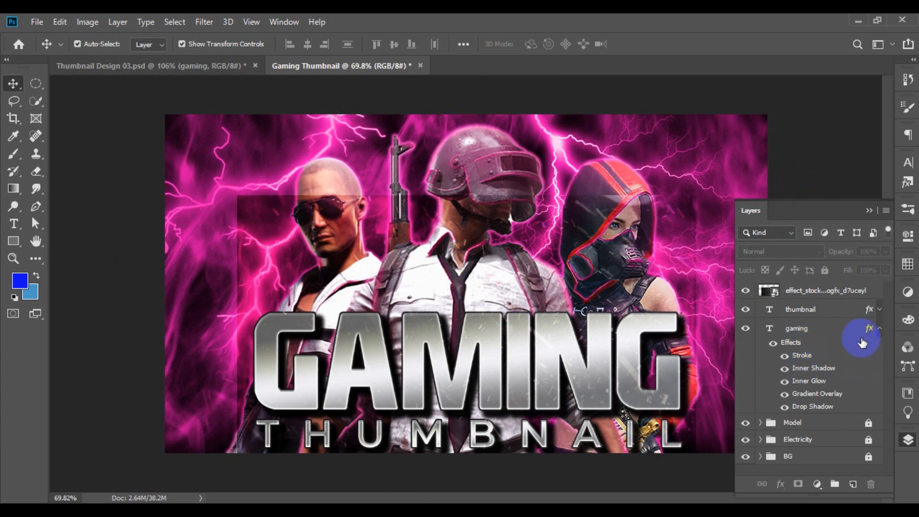
# Step: Move the particle image layer directly above the gaming text layer, try clipping it to the text, and undo the clipping
pyautogui.moveTo(820, 289); pyautogui.dragTo(821, 318)
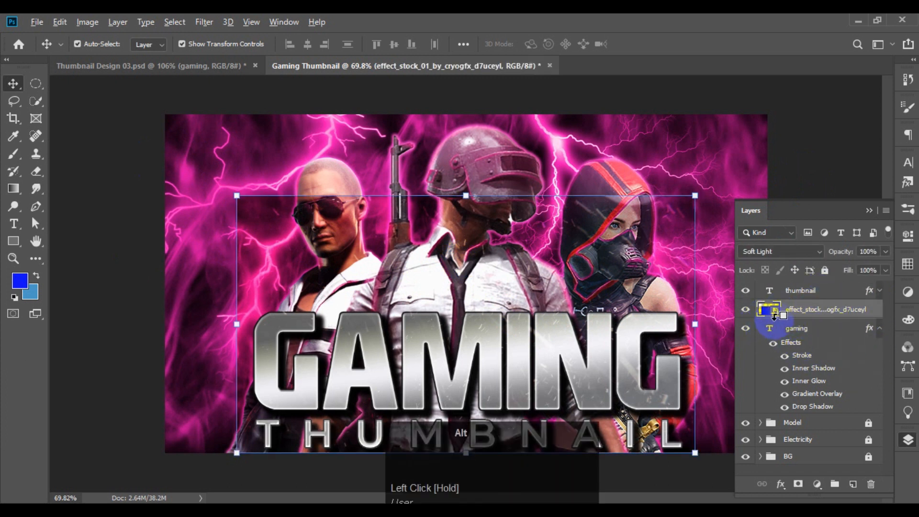
pyautogui.keyDown('alt'); pyautogui.click(775, 312); pyautogui.keyUp('alt')
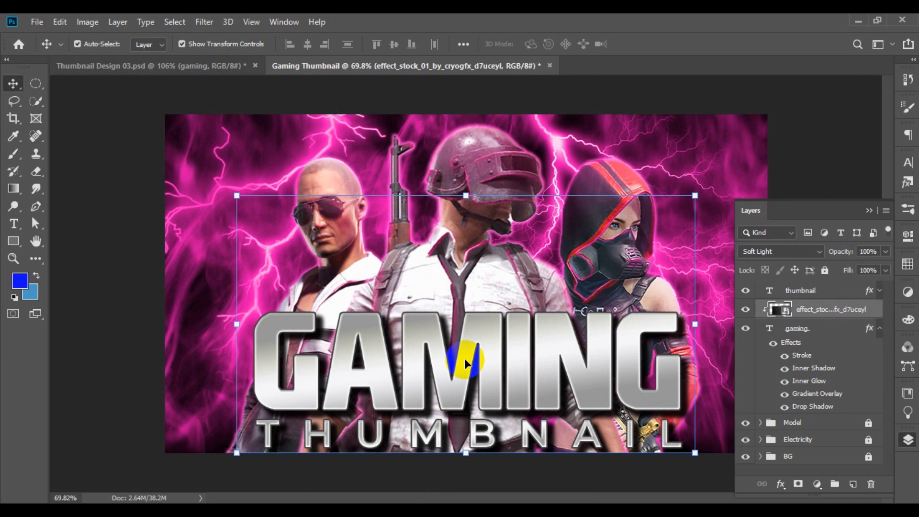
pyautogui.hotkey('ctrl', 'z')
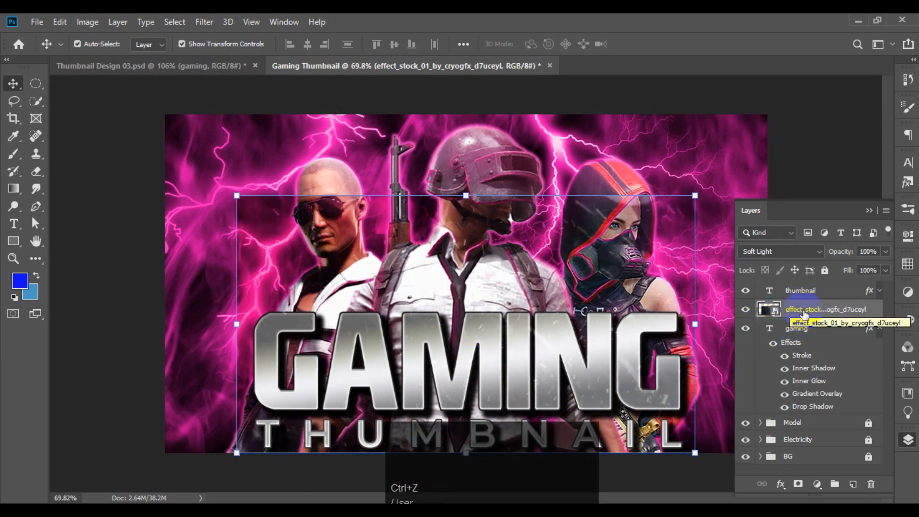
# Step: Copy the GAMING letter shapes out of the particle image onto a new layer and delete the original particle image layer
pyautogui.keyDown('ctrl'); pyautogui.click(773, 330); pyautogui.keyUp('ctrl')
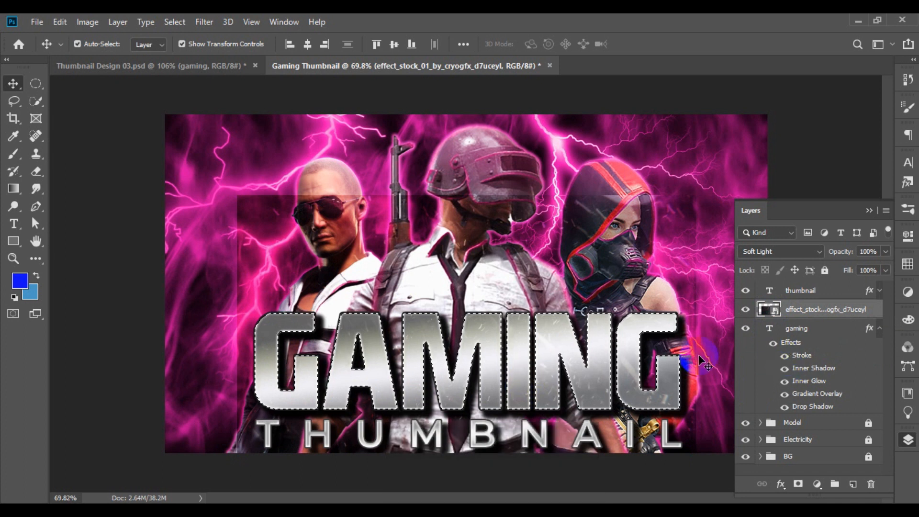
pyautogui.hotkey('ctrl', 'j')
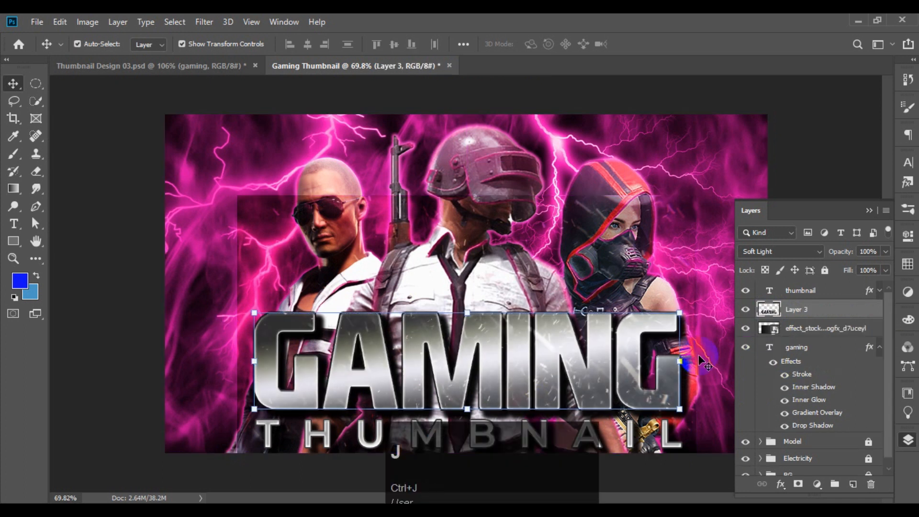
pyautogui.click(804, 328)
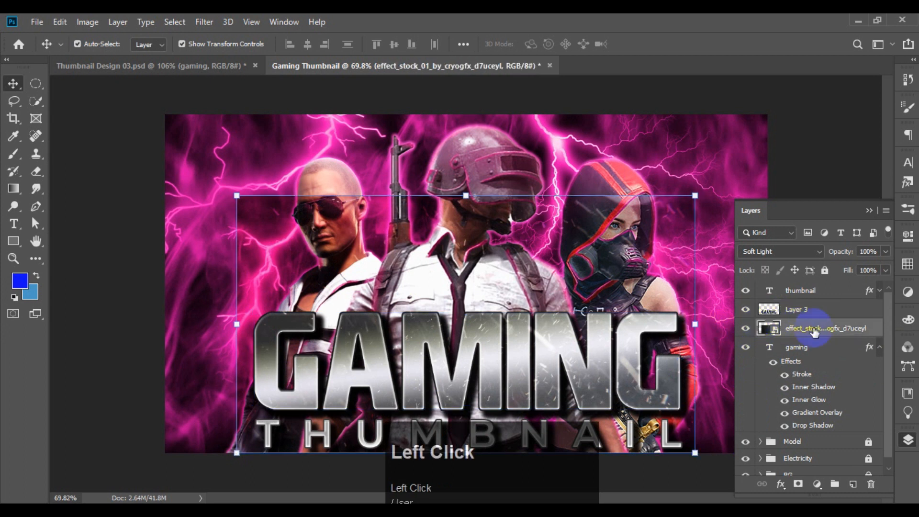
pyautogui.click(872, 486)
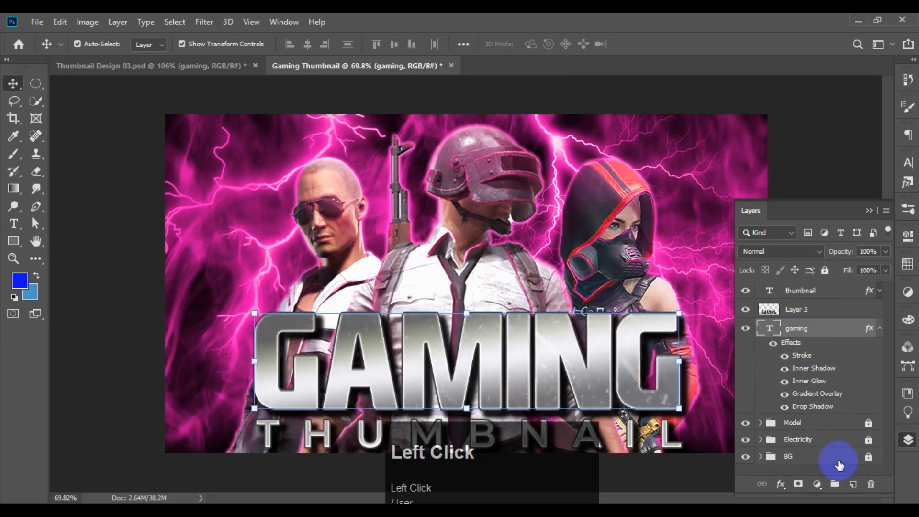
# Step: Add an empty layer above the letter-shaped particle layer and choose the Soft Round brush
pyautogui.scroll(3, 426, 338)
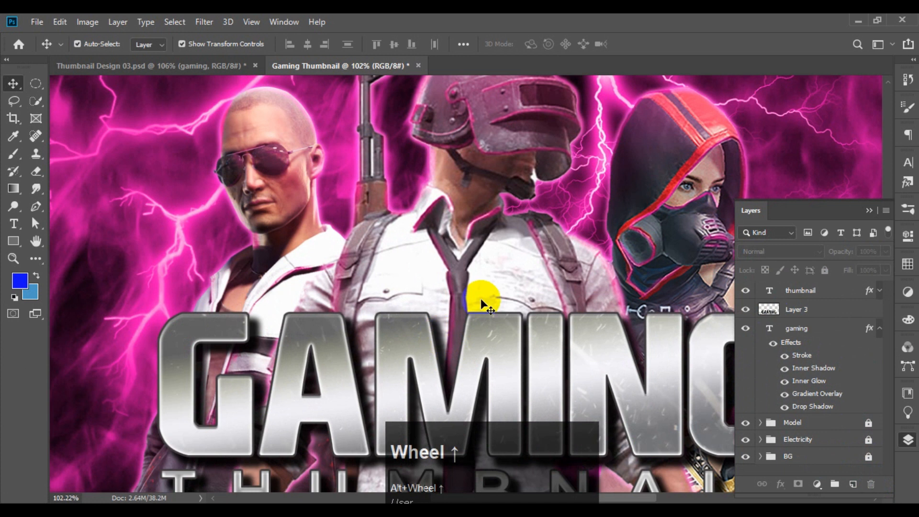
pyautogui.scroll(-3, 335, 297)
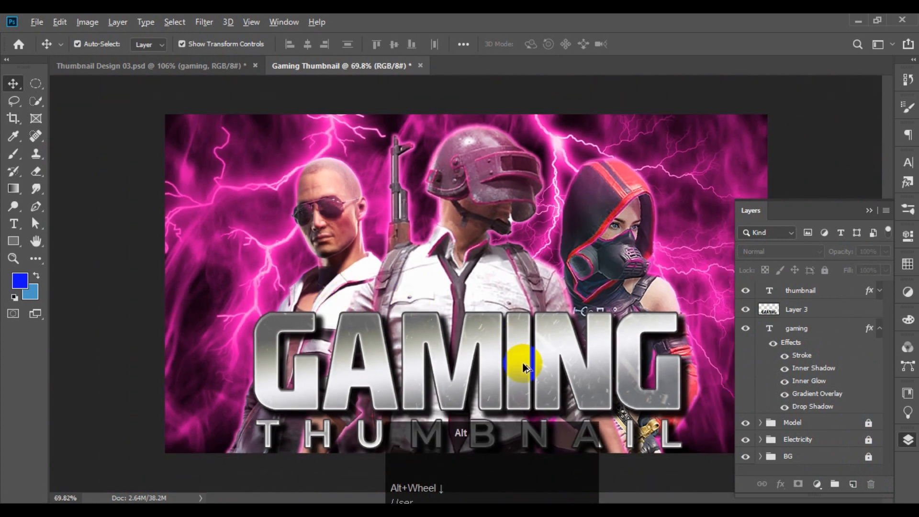
pyautogui.scroll(2, 513, 348)
pyautogui.click(800, 311)
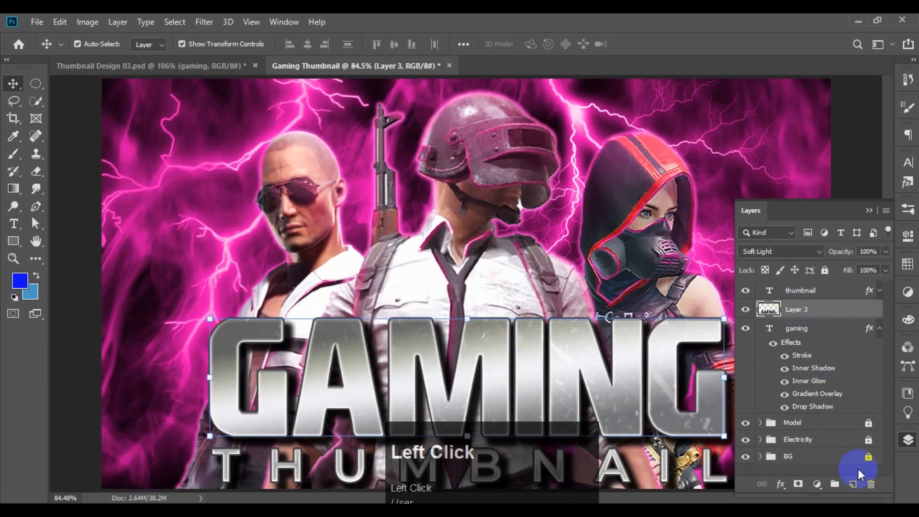
pyautogui.click(853, 486)
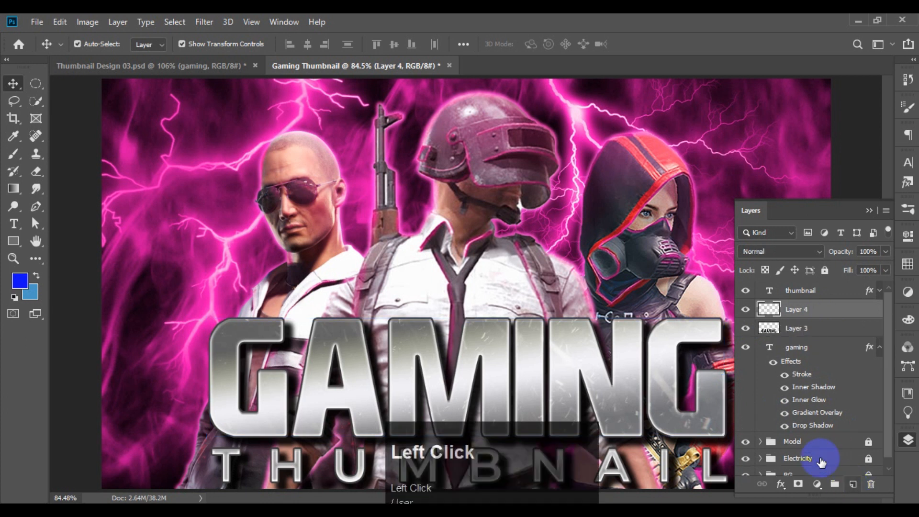
pyautogui.click(14, 155)
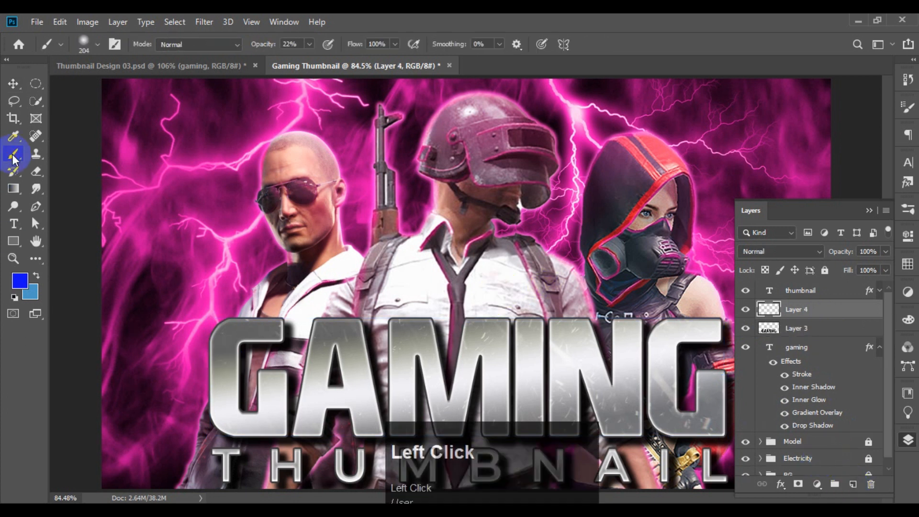
pyautogui.click(84, 44)
pyautogui.click(76, 205)
pyautogui.click(72, 204)
pyautogui.click(102, 109)
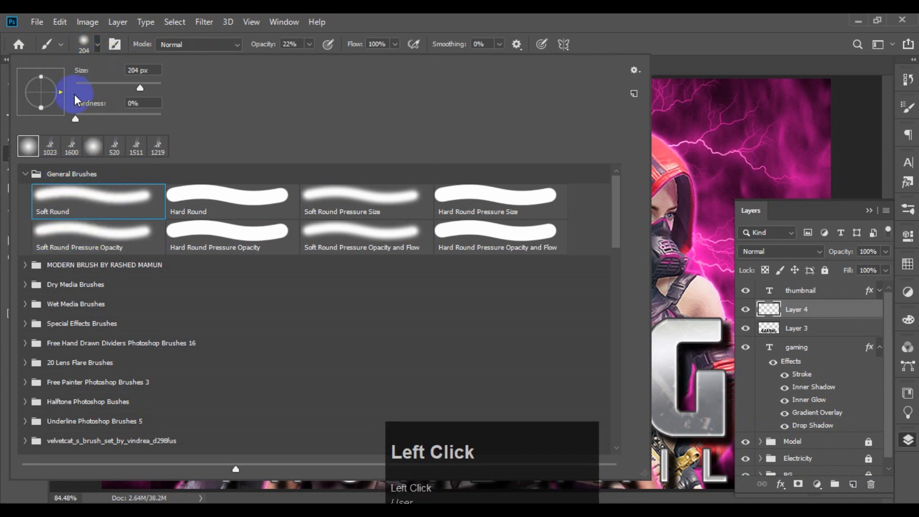
pyautogui.click(96, 42)
# Step: Sample pink #b40b87 from the lightning background as the foreground colour and enlarge the brush to 384 px
pyautogui.click(19, 289)
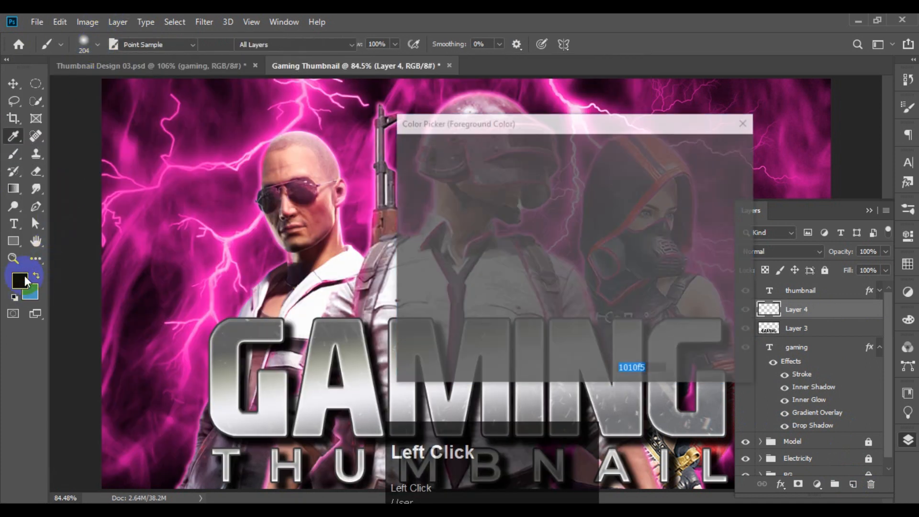
pyautogui.click(228, 156)
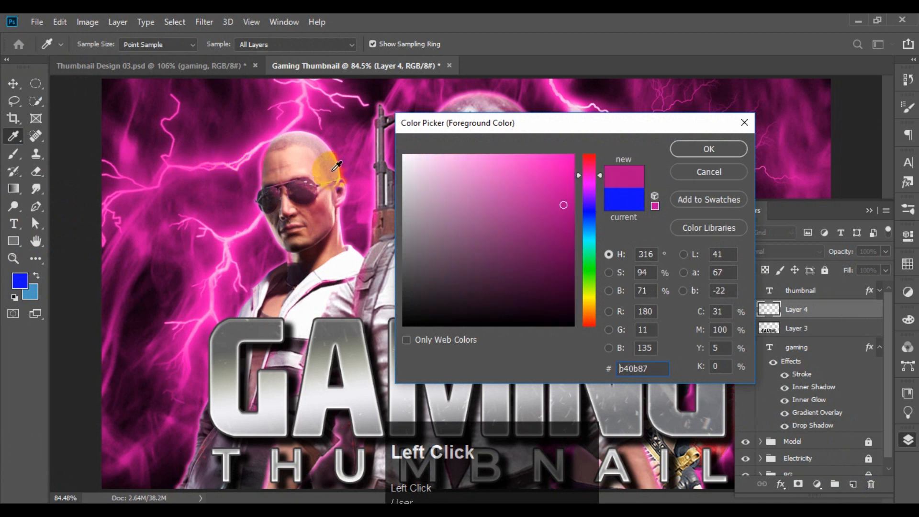
pyautogui.click(686, 147)
pyautogui.moveTo(257, 326); pyautogui.dragTo(310, 325)
pyautogui.click(308, 45)
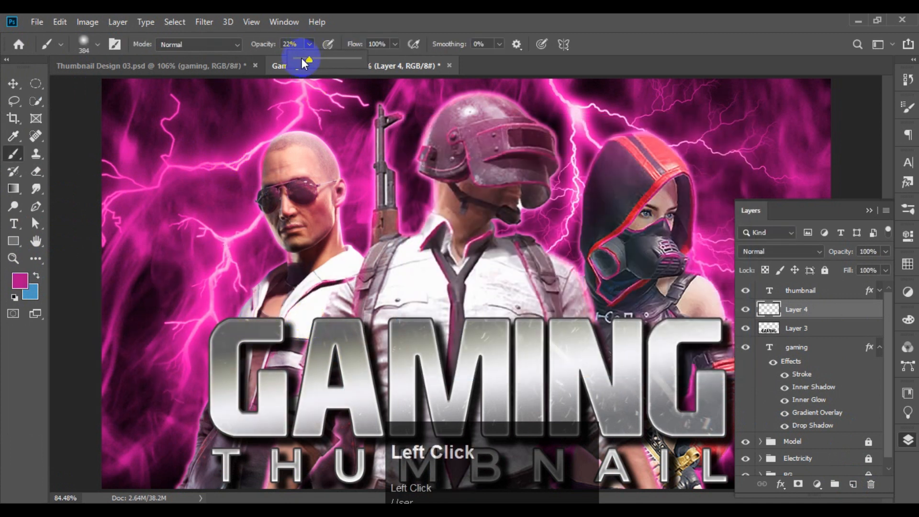
pyautogui.click(200, 323)
pyautogui.moveTo(200, 325)
pyautogui.mouseDown()
pyautogui.moveTo(370, 264)
pyautogui.moveTo(496, 240)
pyautogui.mouseUp()
pyautogui.keyDown('alt'); pyautogui.scroll(-3, 414, 252); pyautogui.keyUp('alt')
pyautogui.hotkey('ctrl', 'z')
# Step: Set the brush opacity to 34% and paint soft pink over the characters and the GAMING title on the new layer
pyautogui.click(309, 45)
pyautogui.click(321, 57)
pyautogui.click(337, 53)
pyautogui.moveTo(211, 283)
pyautogui.mouseDown()
pyautogui.moveTo(301, 354)
pyautogui.moveTo(507, 268)
pyautogui.moveTo(618, 357)
pyautogui.moveTo(521, 426)
pyautogui.moveTo(790, 301)
pyautogui.mouseUp()
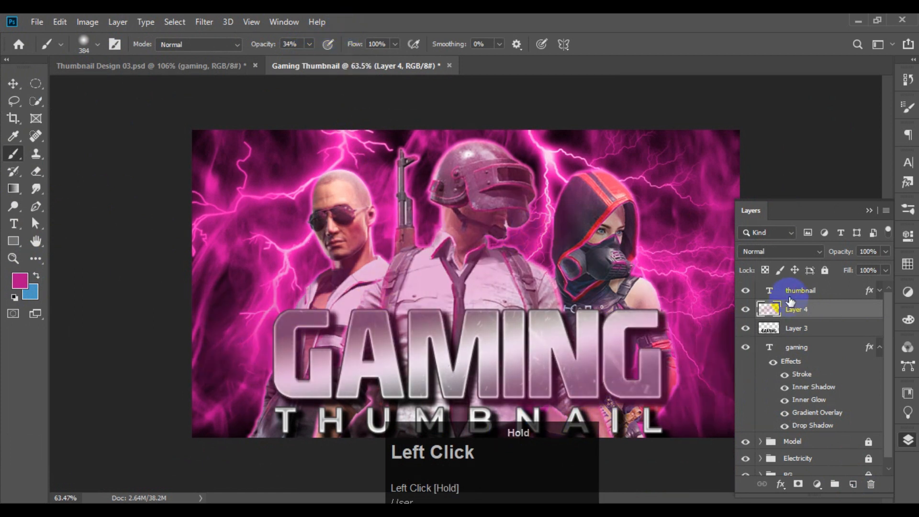
# Step: Clip the pink paint layer to the letter-shaped particle layer beneath it, check the tinted title up close, and collapse the layer list
pyautogui.click(14, 83)
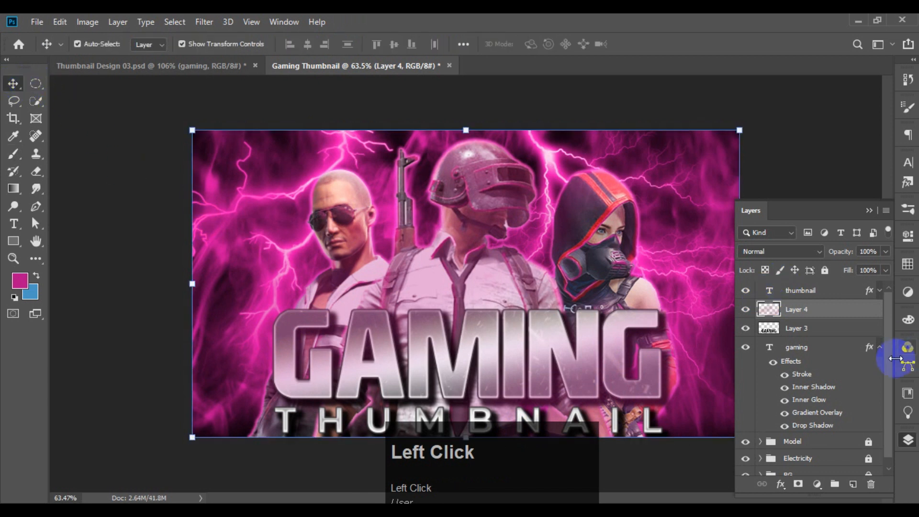
pyautogui.keyDown('alt'); pyautogui.click(769, 318); pyautogui.keyUp('alt')
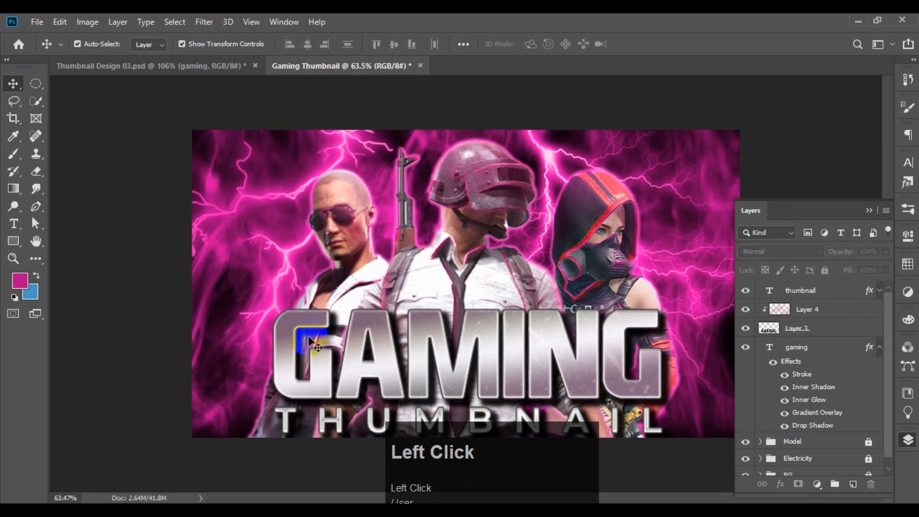
pyautogui.scroll(3, 387, 369)
pyautogui.scroll(1, 135, 303)
pyautogui.scroll(-3, 191, 311)
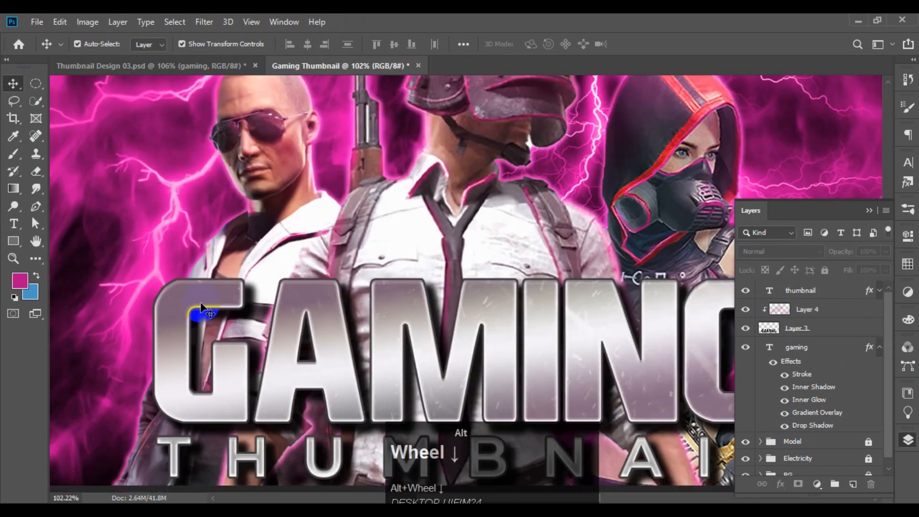
pyautogui.scroll(-2, 201, 307)
pyautogui.scroll(1, 550, 261)
pyautogui.scroll(1, 549, 261)
pyautogui.click(870, 211)
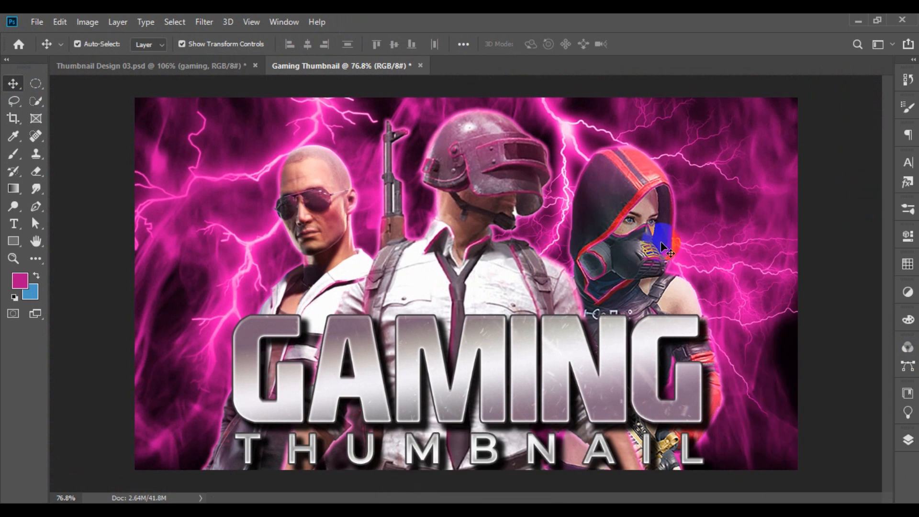